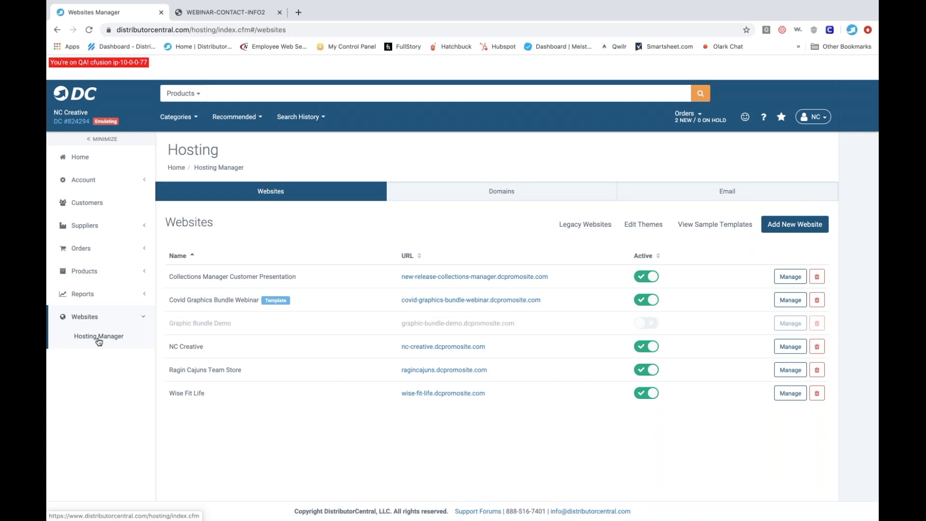
- Open the product collections management page of the Covid Graphics Bundle Webinar website
click(177, 256)
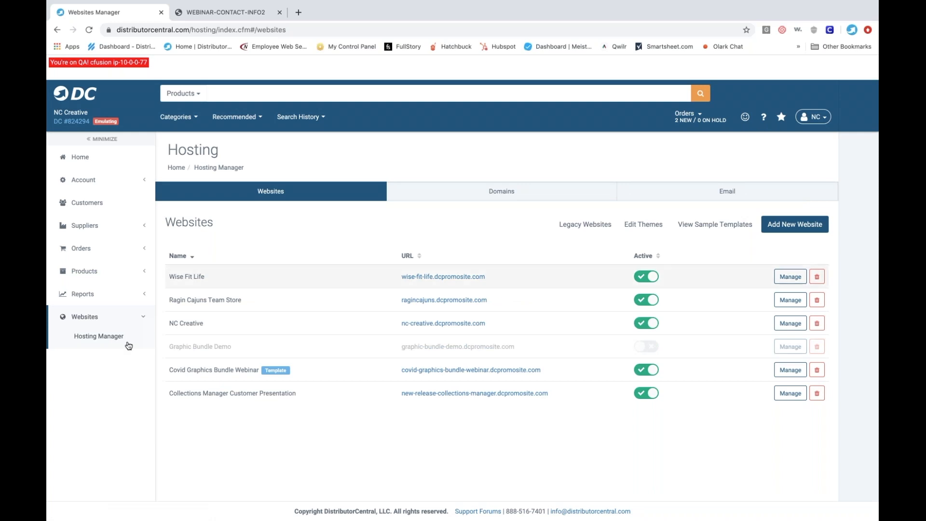
click(105, 338)
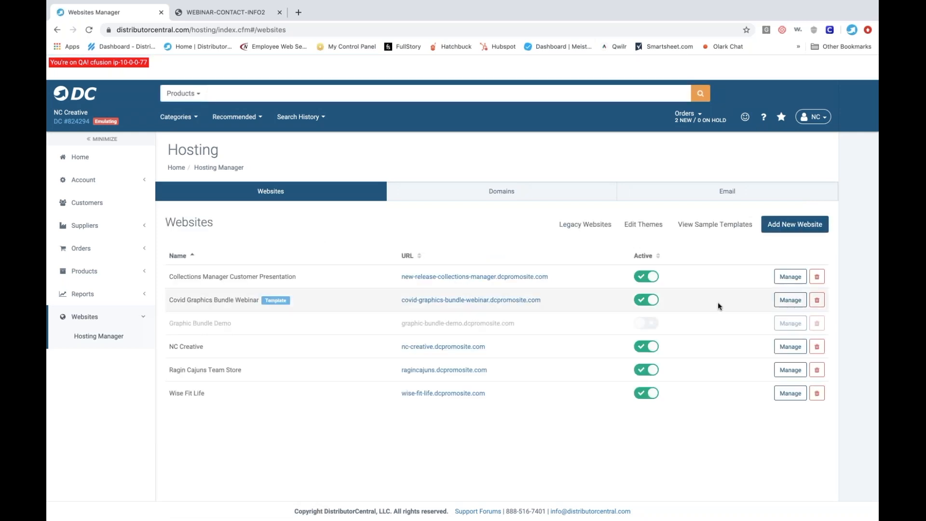
click(786, 302)
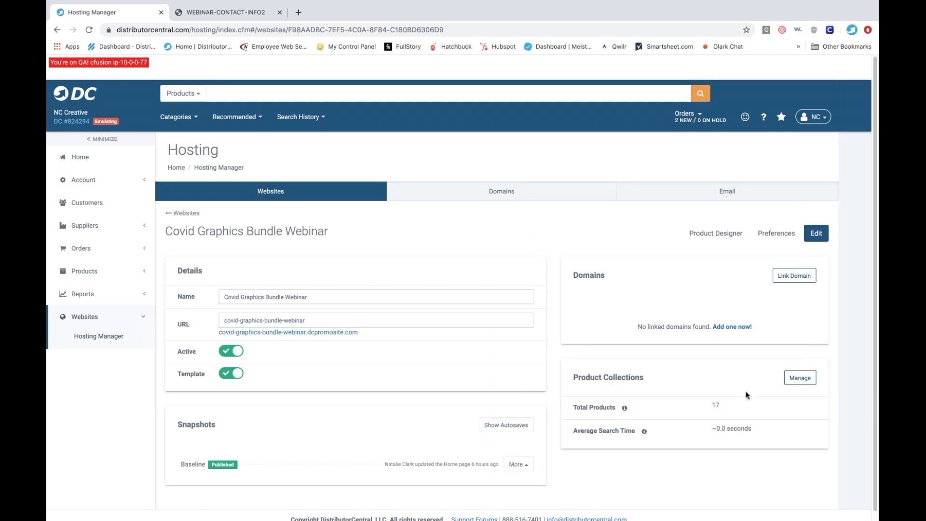
click(797, 381)
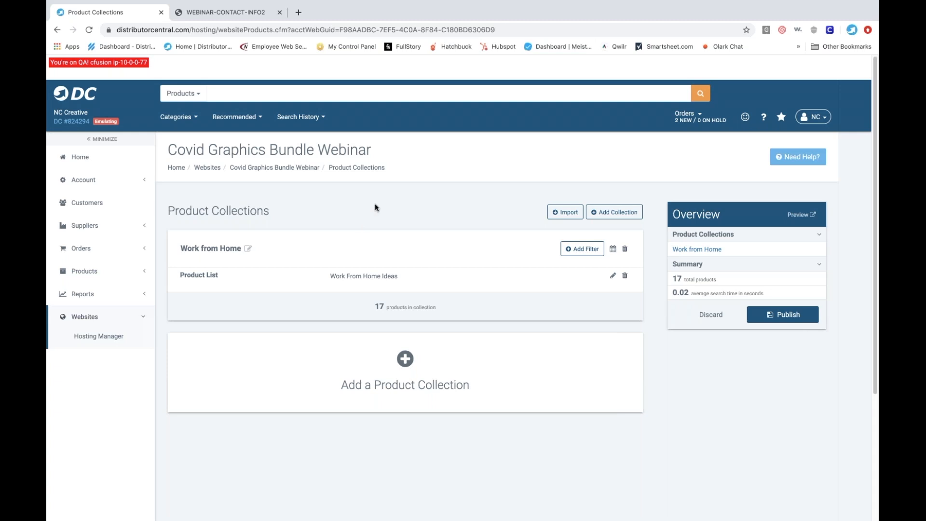
- Add a new product collection and name it Preferred Products
click(405, 360)
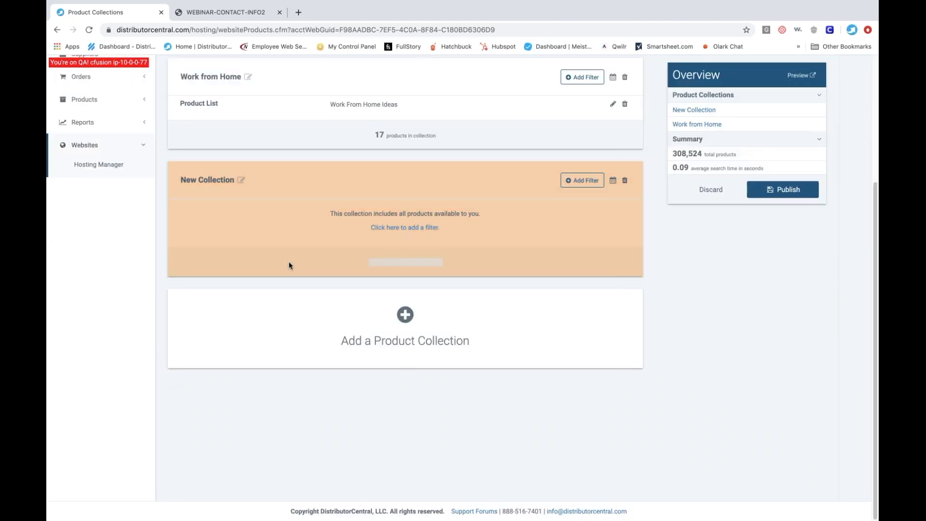
click(241, 180)
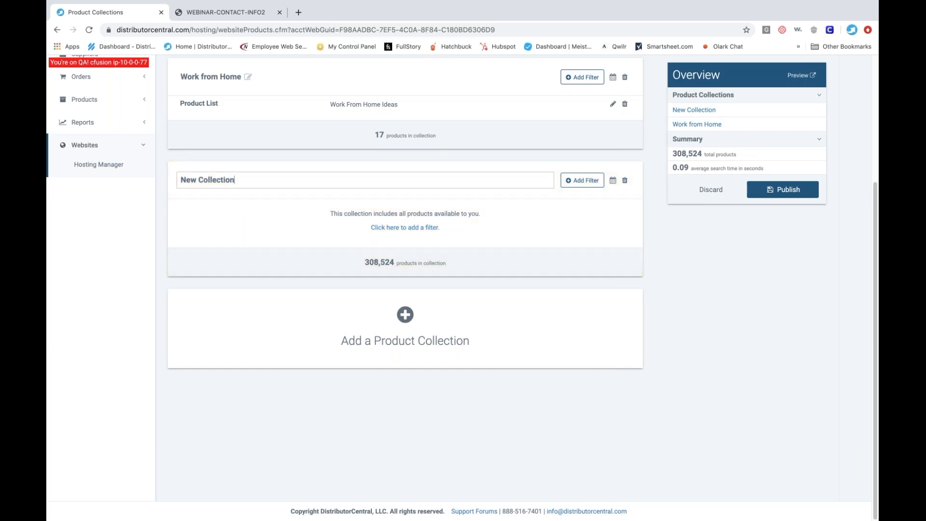
key(ctrl+a)
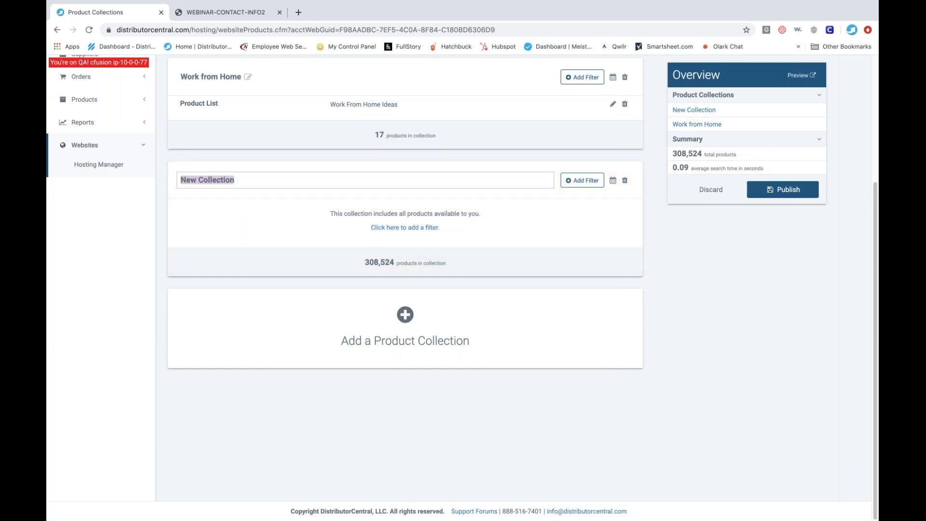
text(Pref)
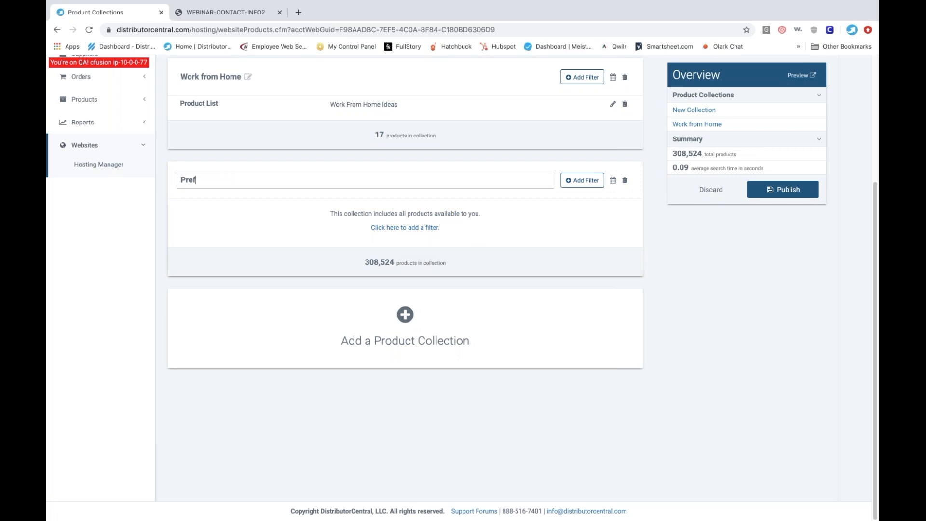
text(erred Products)
click(208, 212)
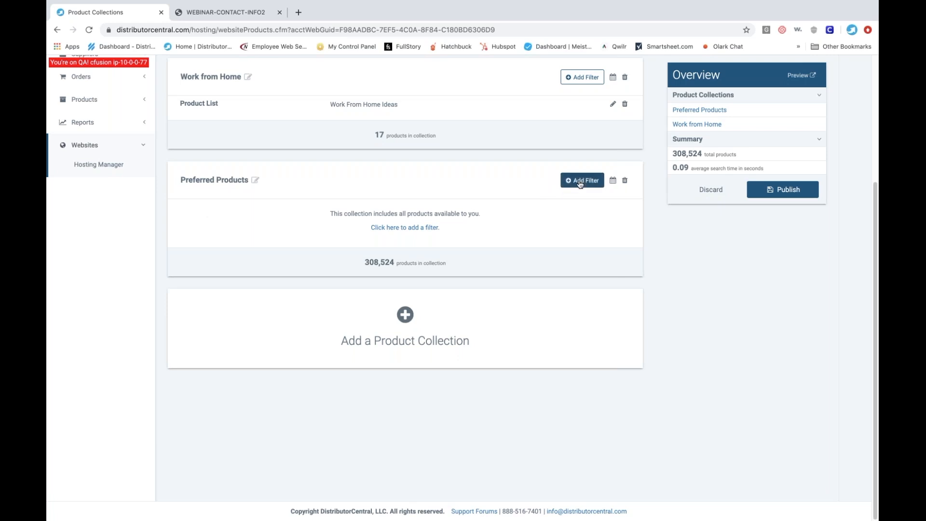
- Start a Supplier filter on the Preferred Products collection that includes only matching products, and select Goldstar
click(580, 183)
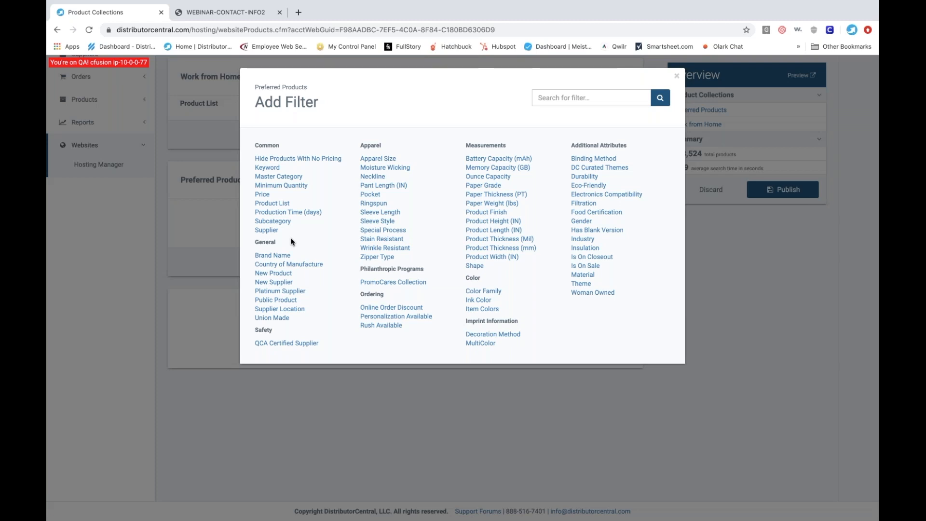
click(267, 230)
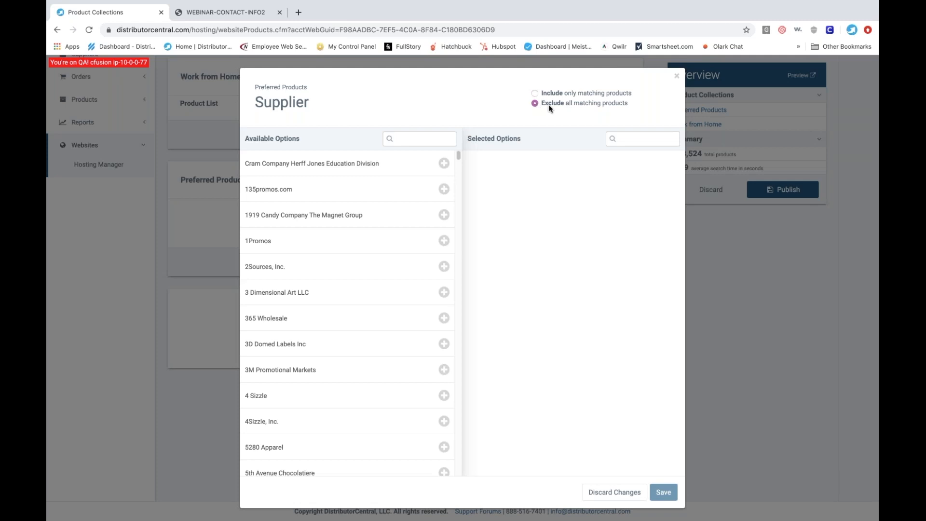
click(426, 141)
click(535, 94)
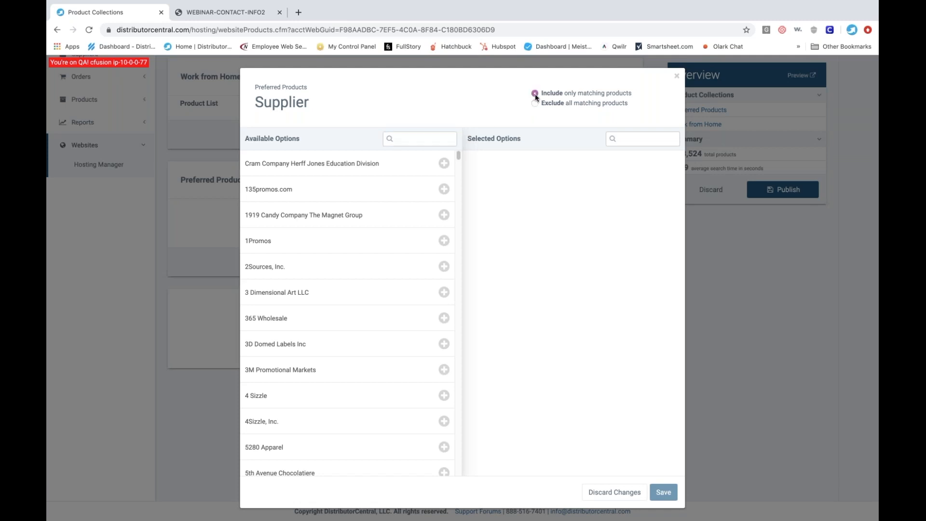
click(416, 139)
text(godl)
key(BackSpace)
text(ld)
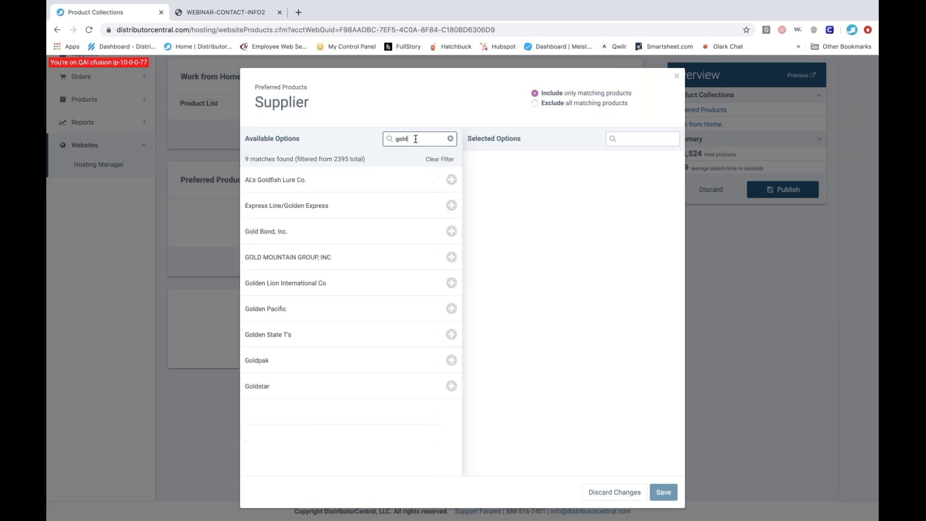
text(star)
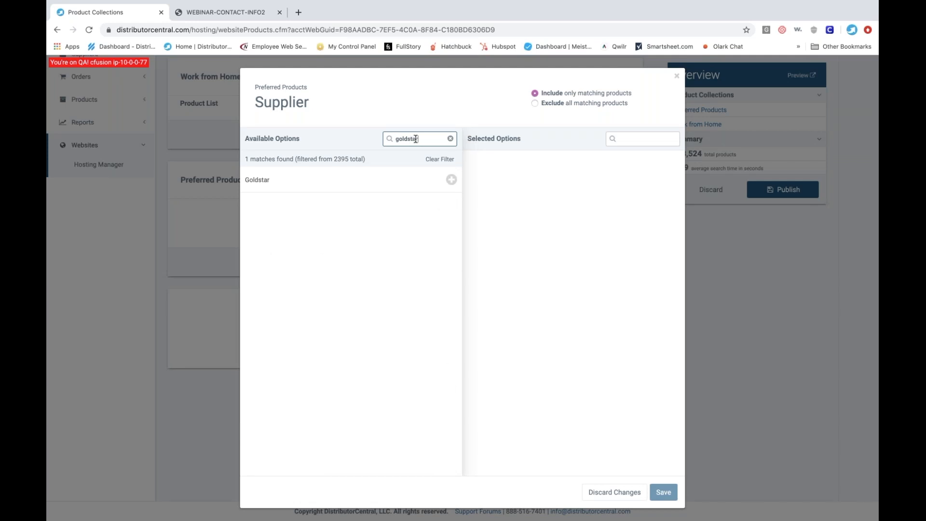
click(352, 176)
- Add Hit Promotional Products and S&S Activewear to the selected suppliers and save the filter
drag(425, 139, 384, 140)
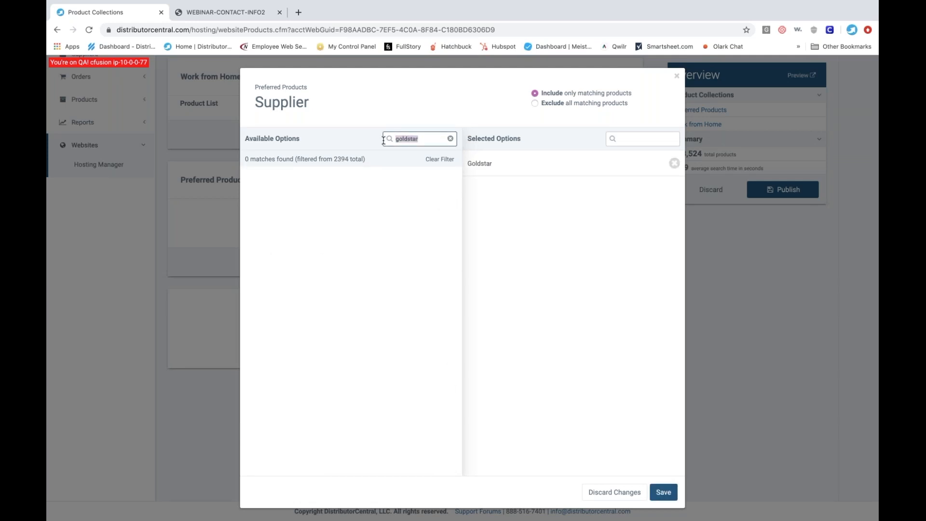
text(hit)
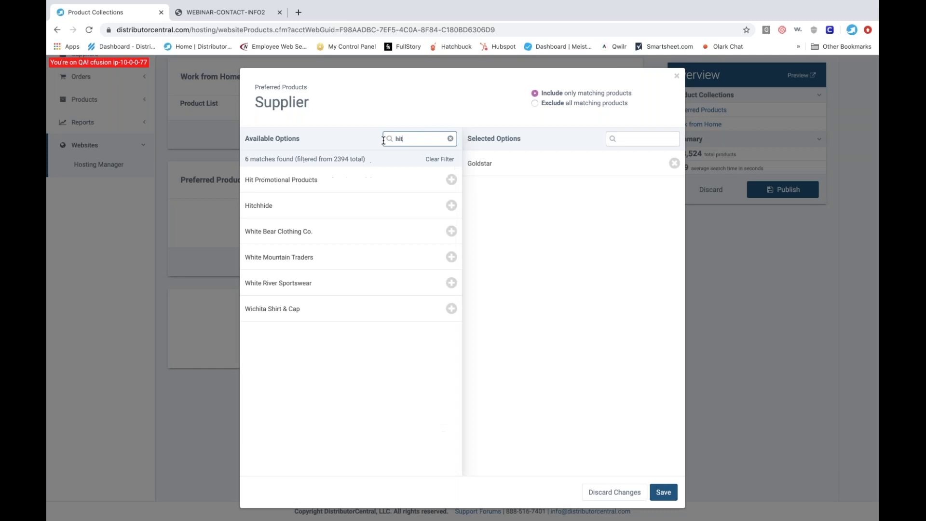
click(302, 187)
drag(409, 139, 395, 139)
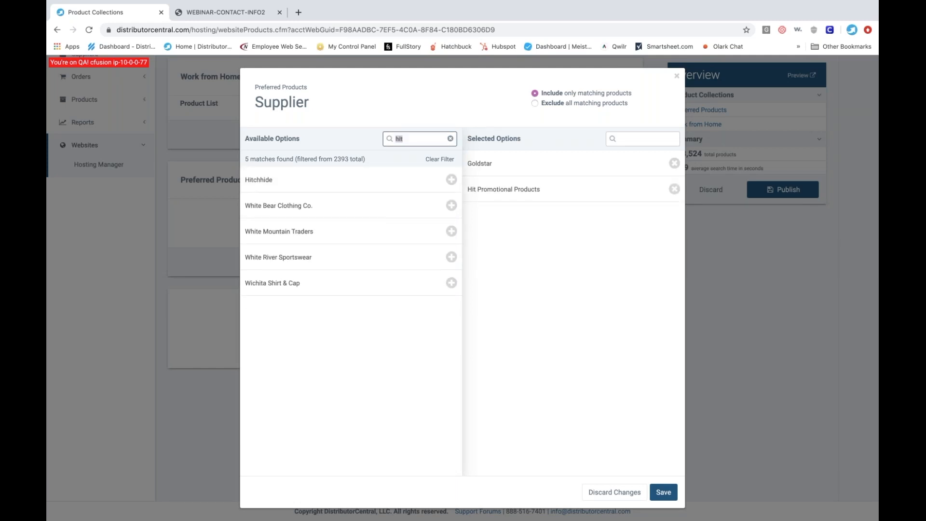
key(BackSpace)
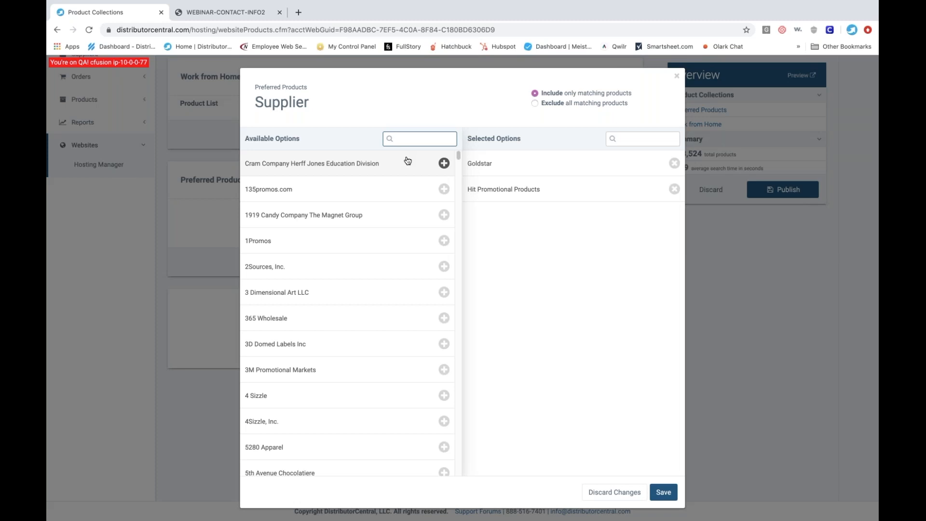
text(s&s)
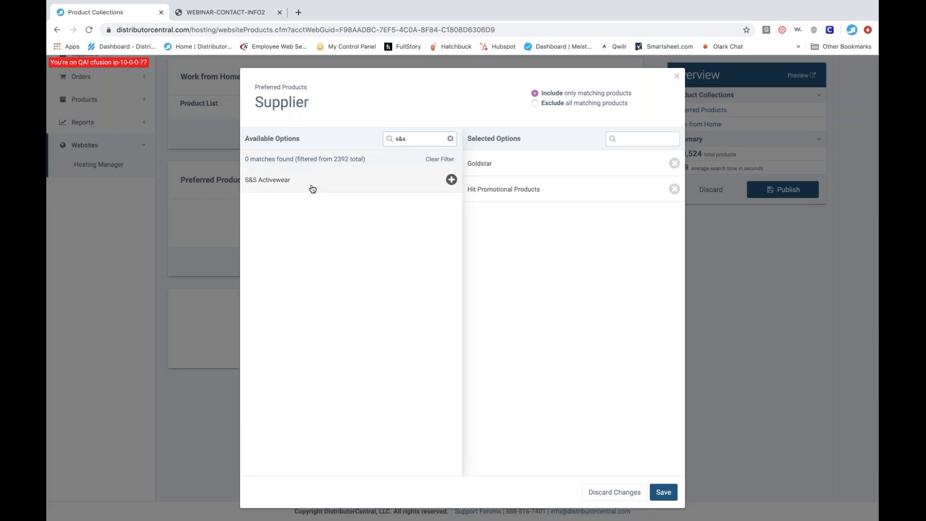
click(327, 192)
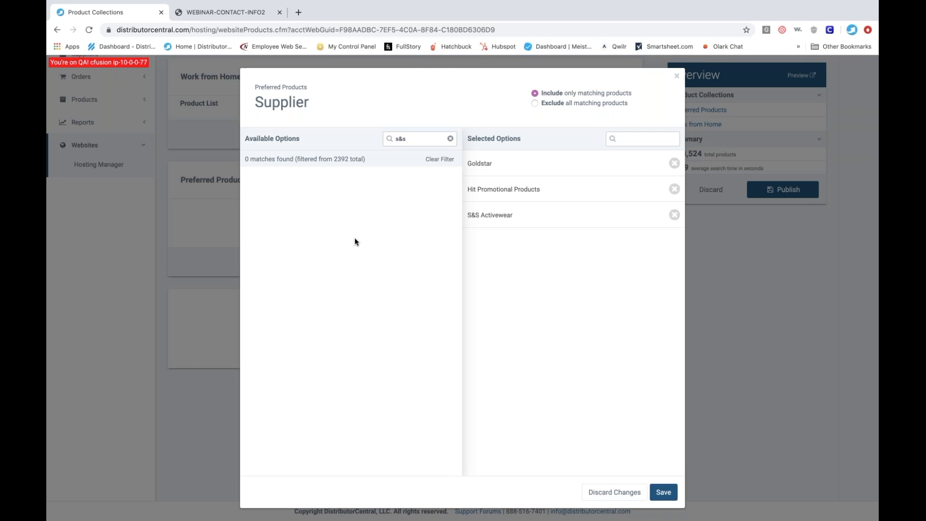
click(664, 492)
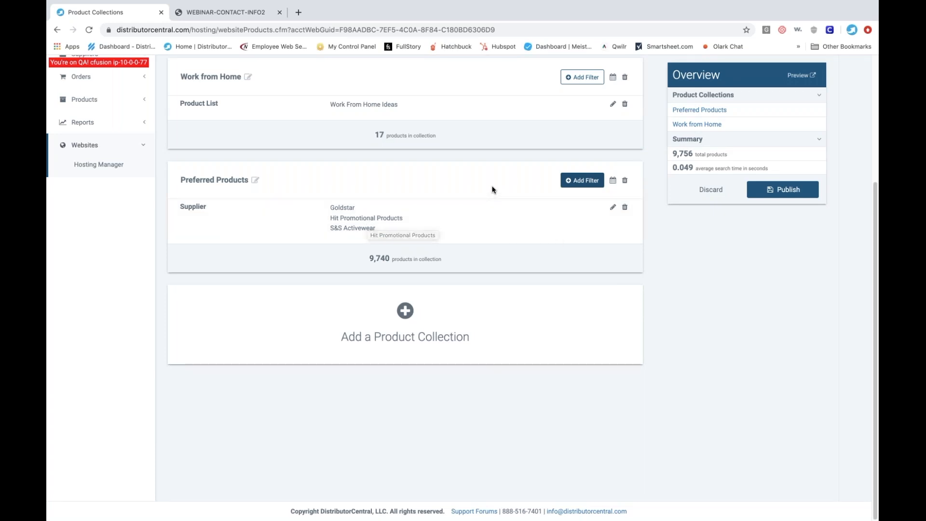
click(582, 183)
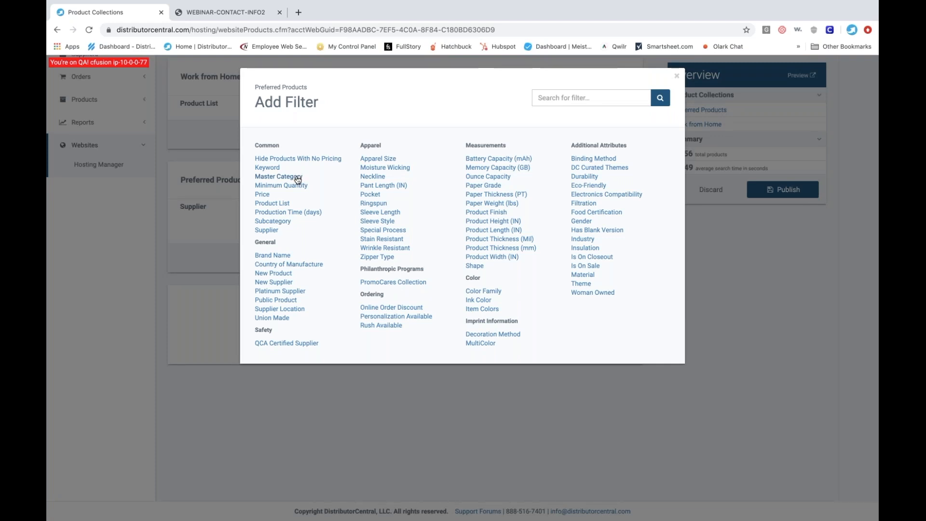
click(298, 178)
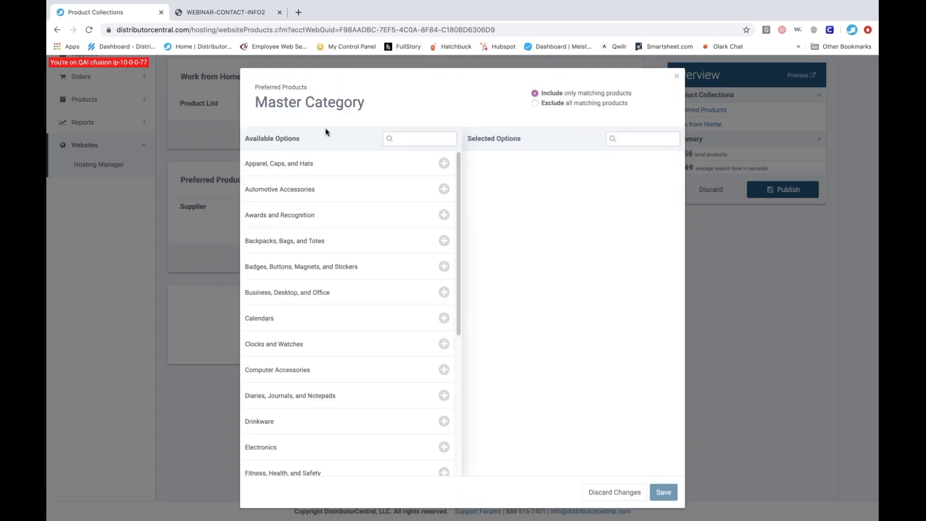
click(677, 77)
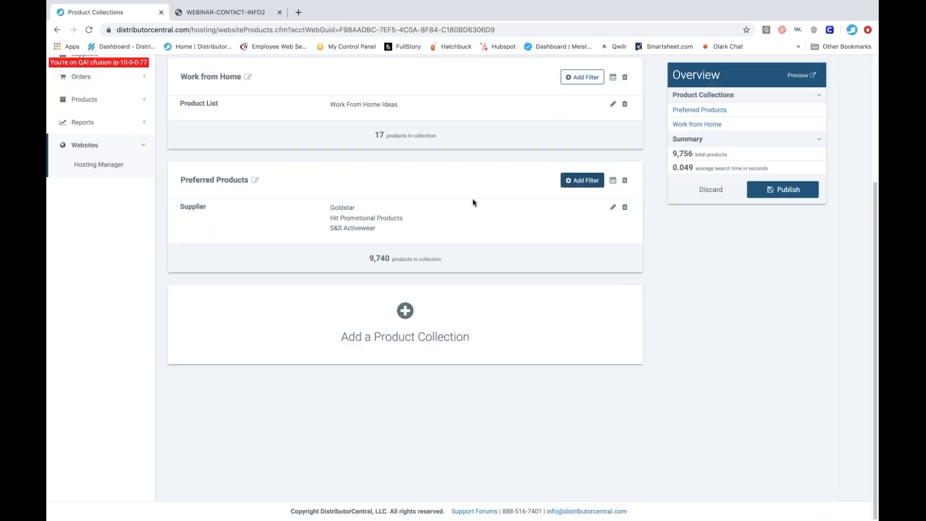
click(578, 181)
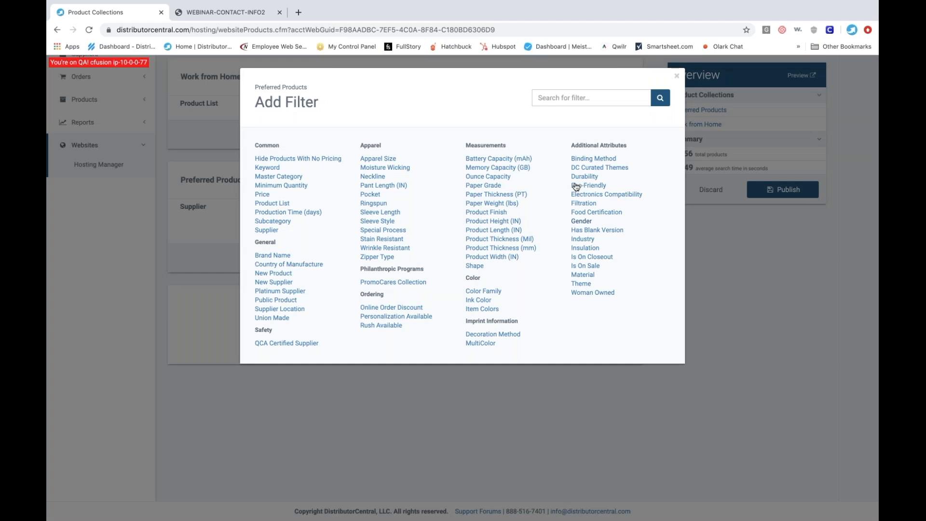
click(677, 78)
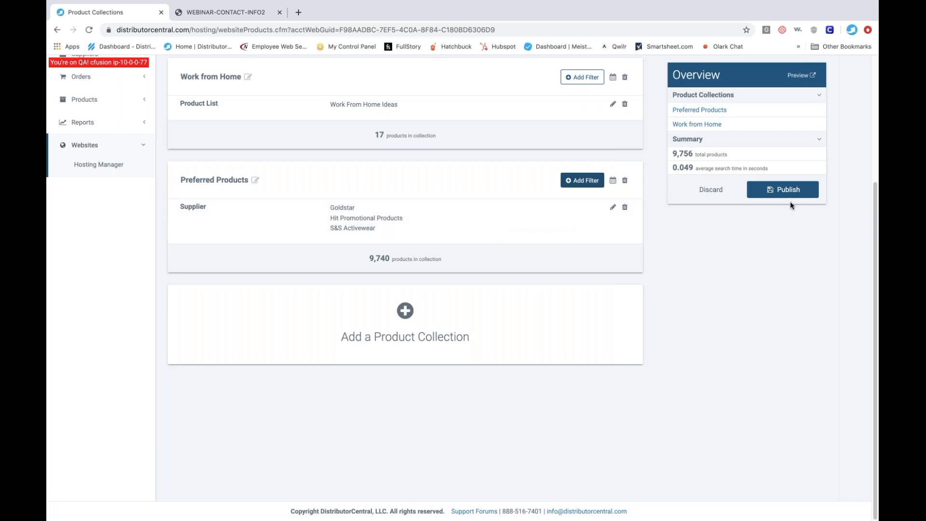
- Preview the unpublished catalog and look through the products in the Preferred Products collection
click(797, 81)
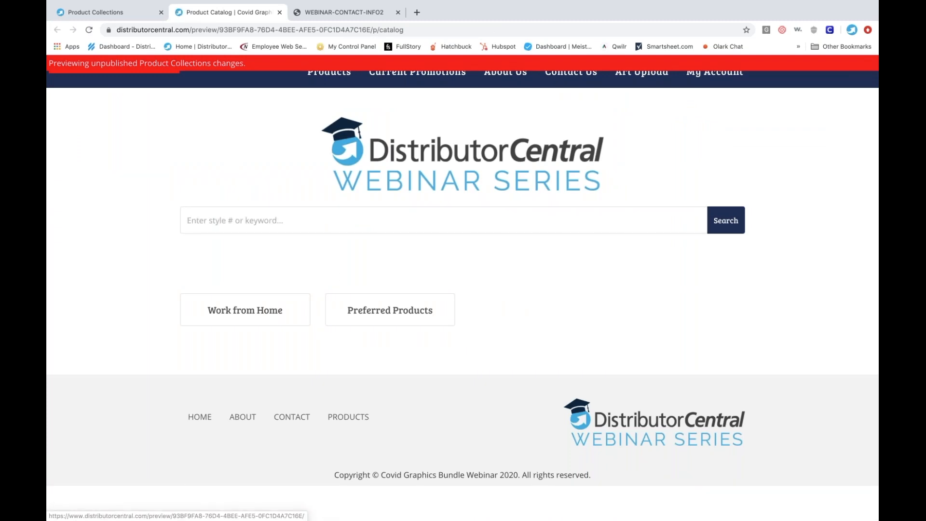
click(388, 316)
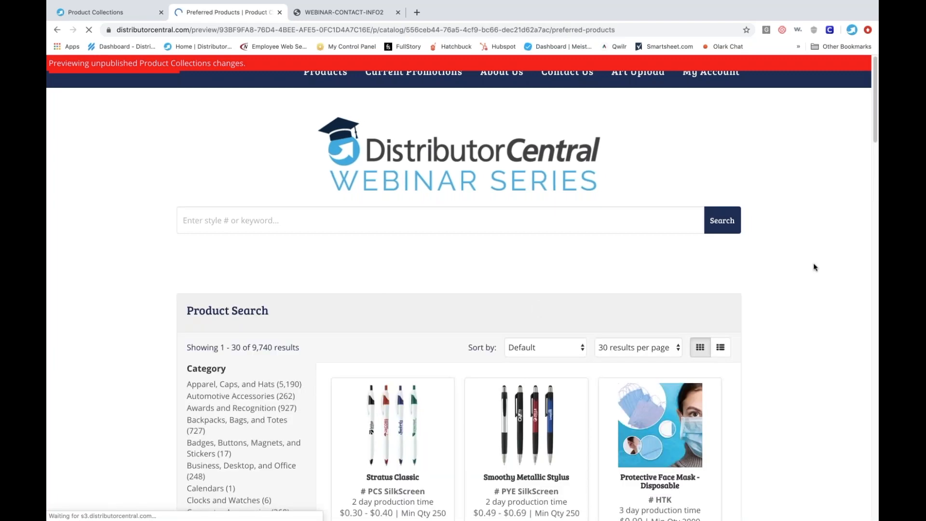
click(874, 220)
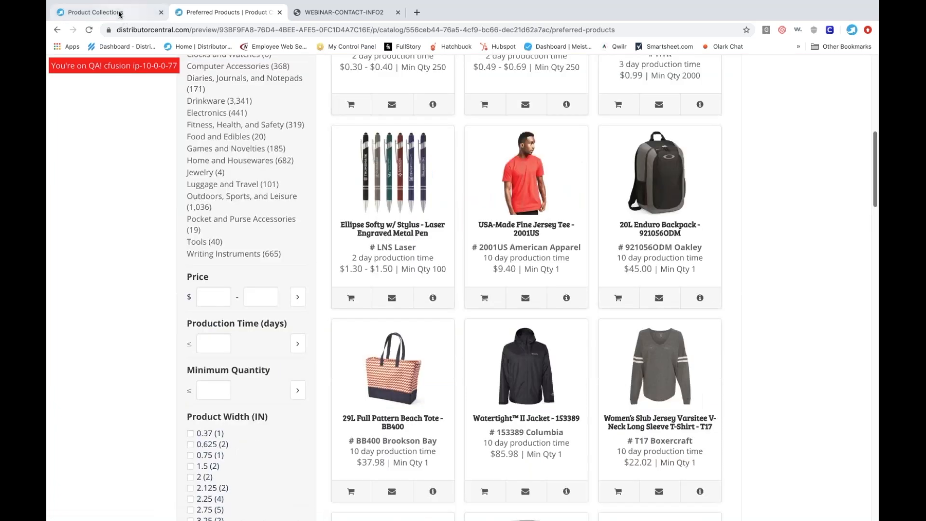
- Return to the product collections page and publish all changes to the website
click(119, 14)
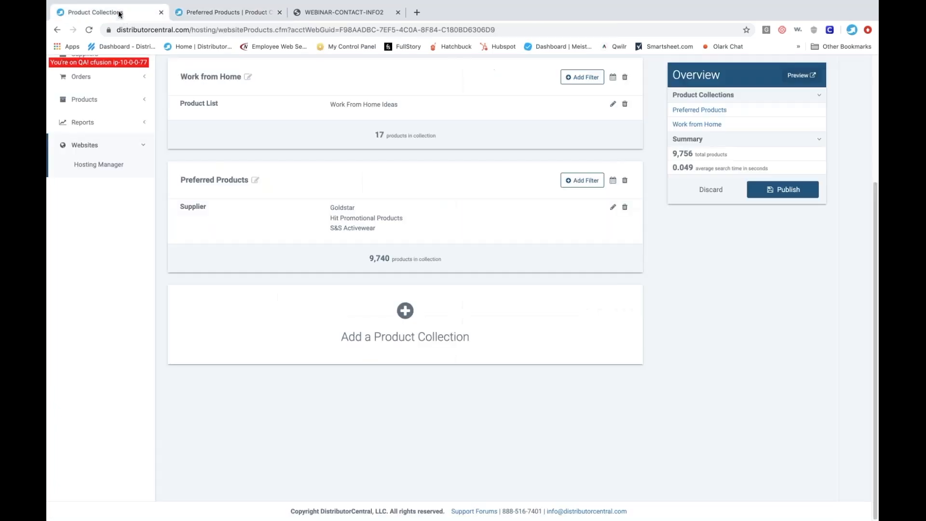
click(787, 191)
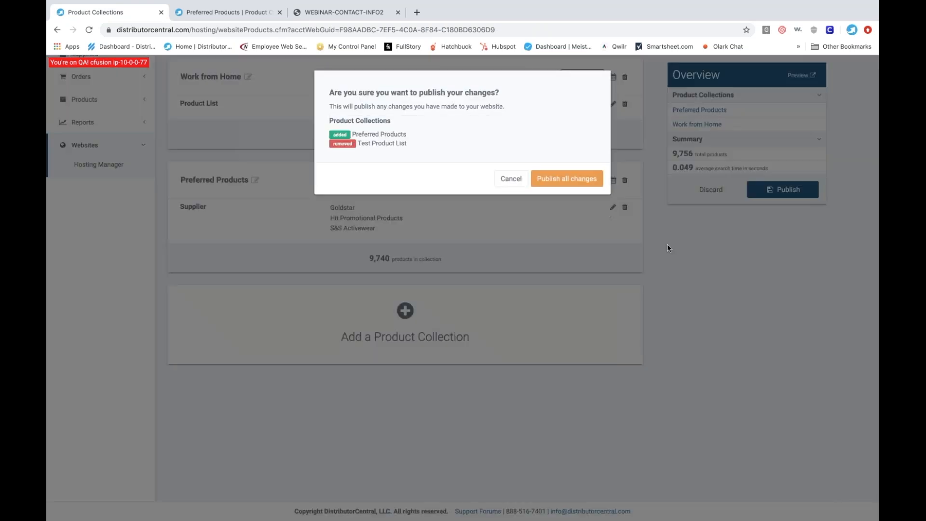
click(572, 179)
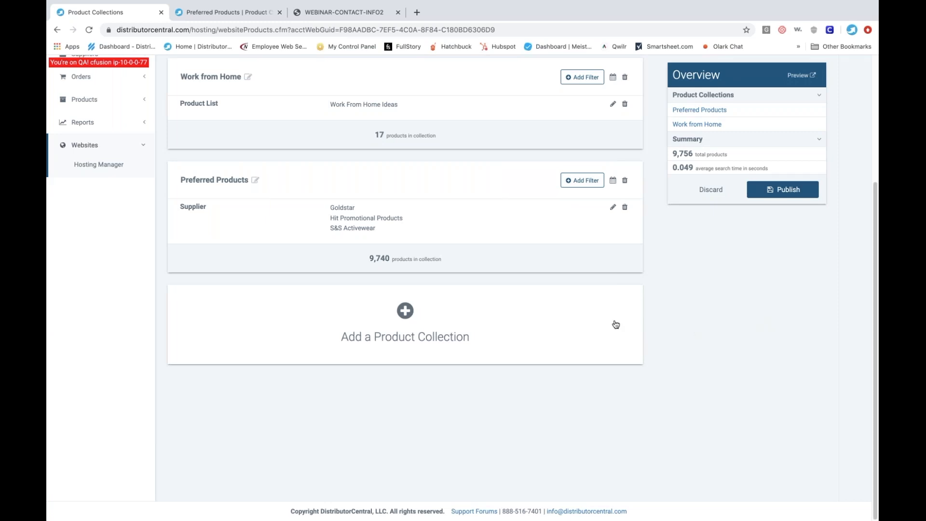
- Add a new product collection with a Master Category filter that excludes Apparel, Caps, and Hats, and save the filter
click(405, 312)
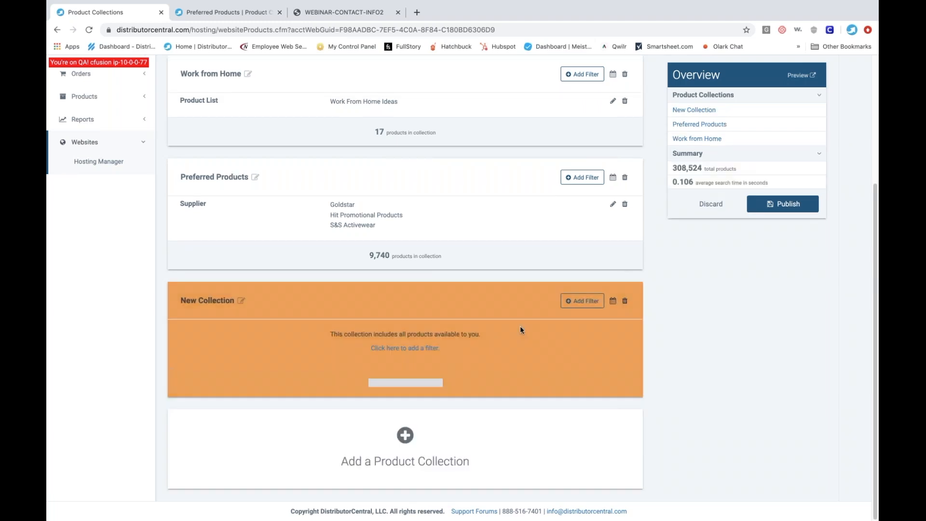
click(583, 300)
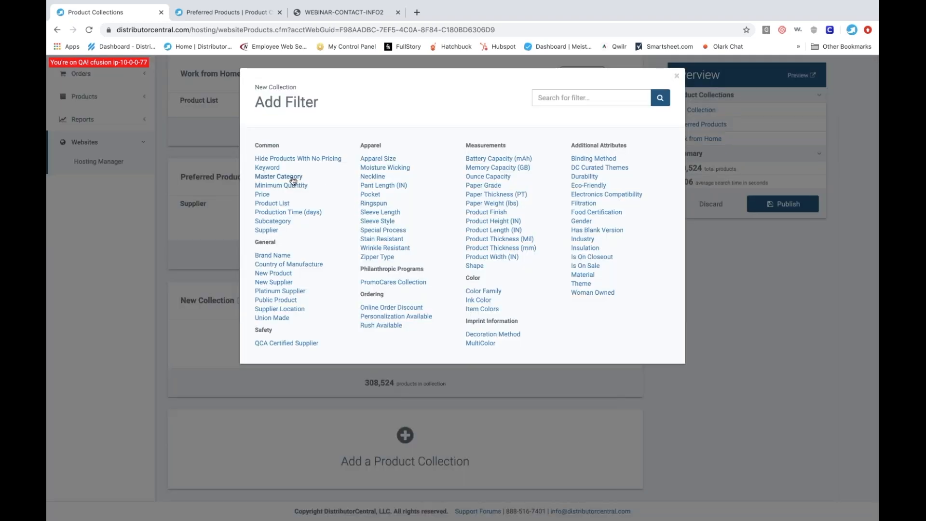
click(293, 177)
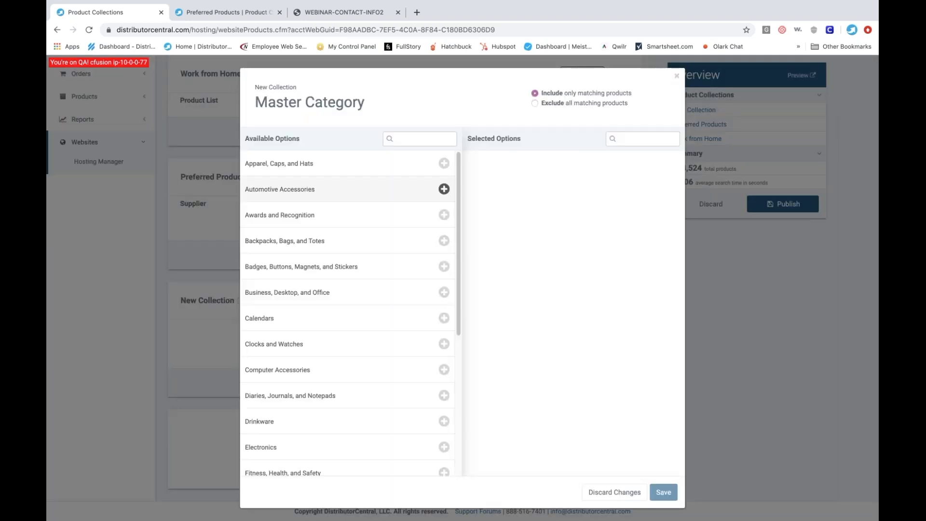
click(273, 167)
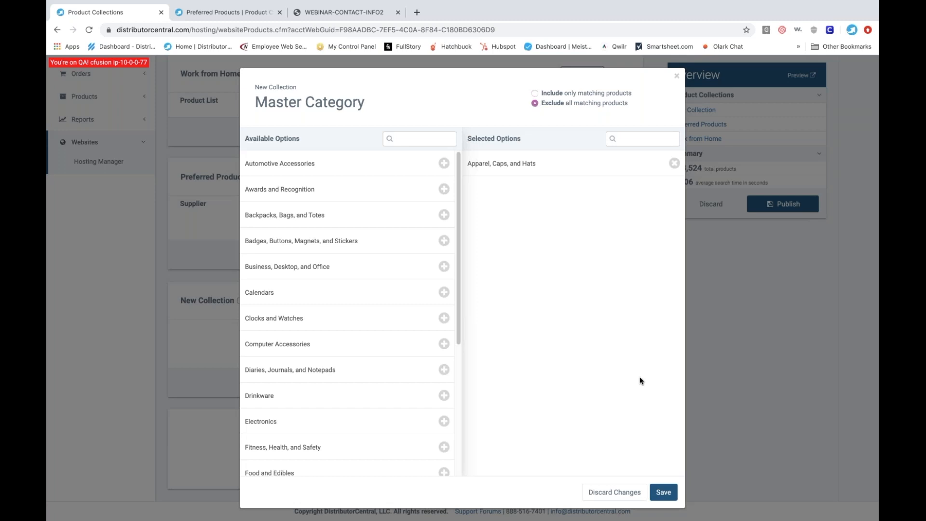
click(664, 494)
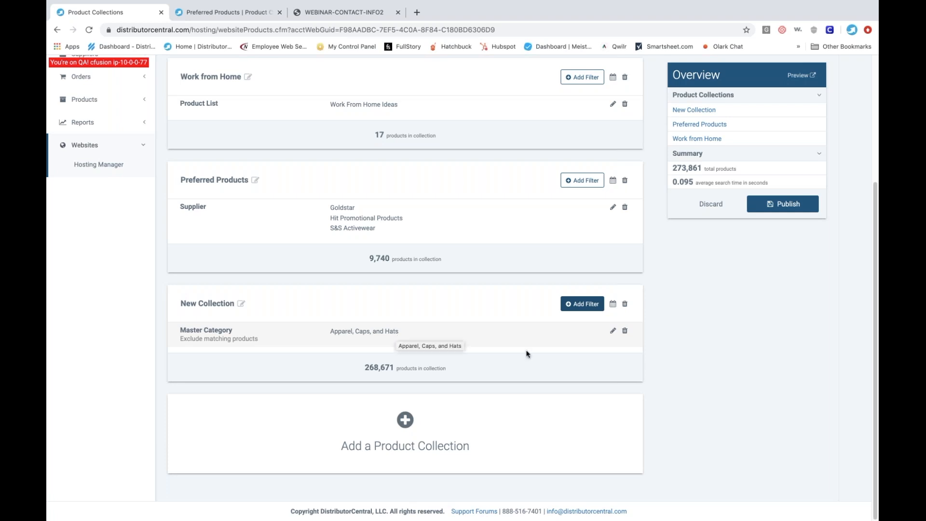
- Replace the new collection's Master Category filter with a Subcategory filter that excludes matching products, and search its options for "app"
click(626, 333)
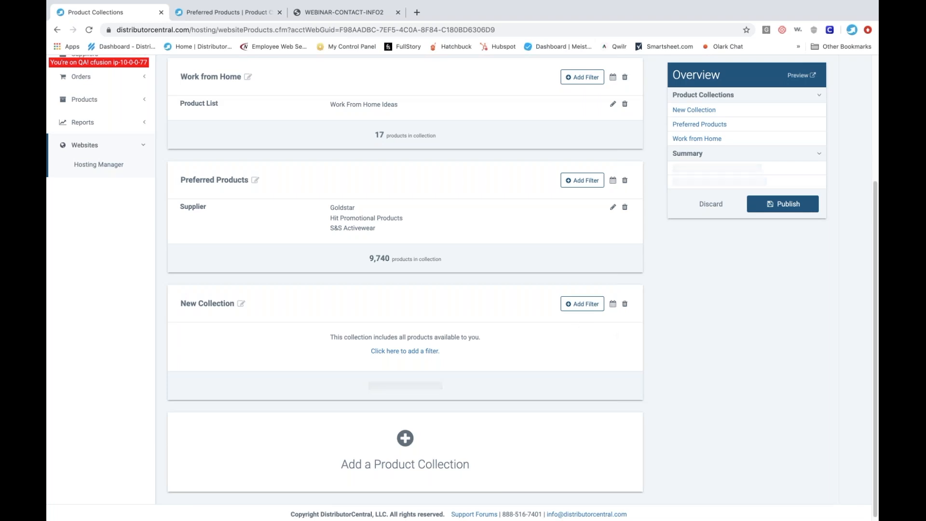
click(584, 304)
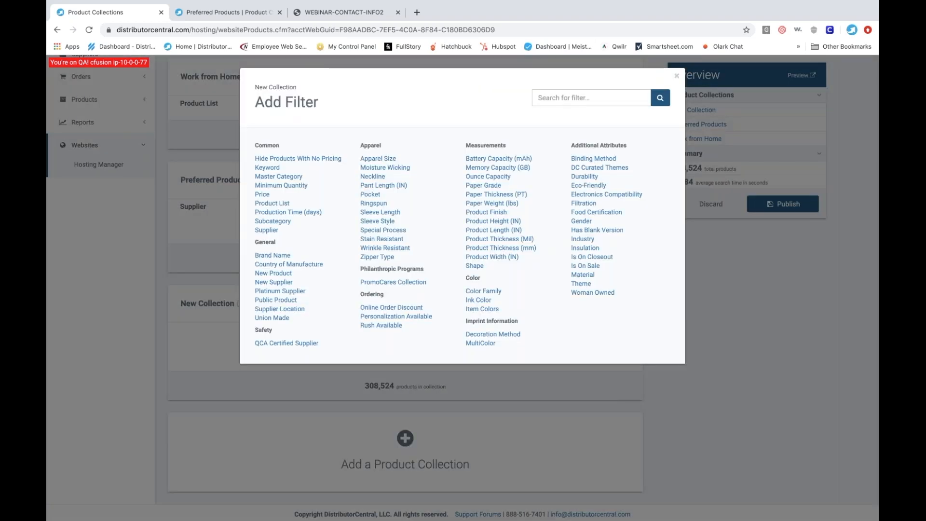
click(284, 222)
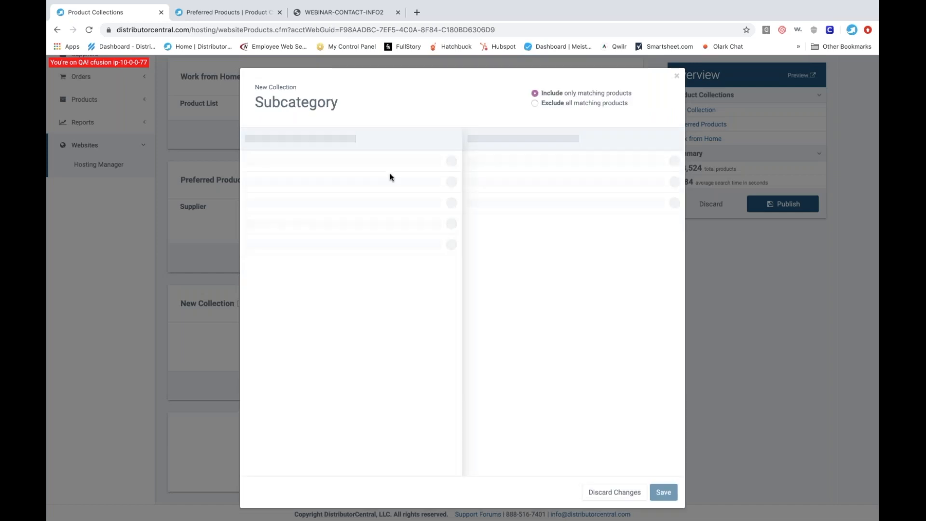
click(536, 104)
click(439, 139)
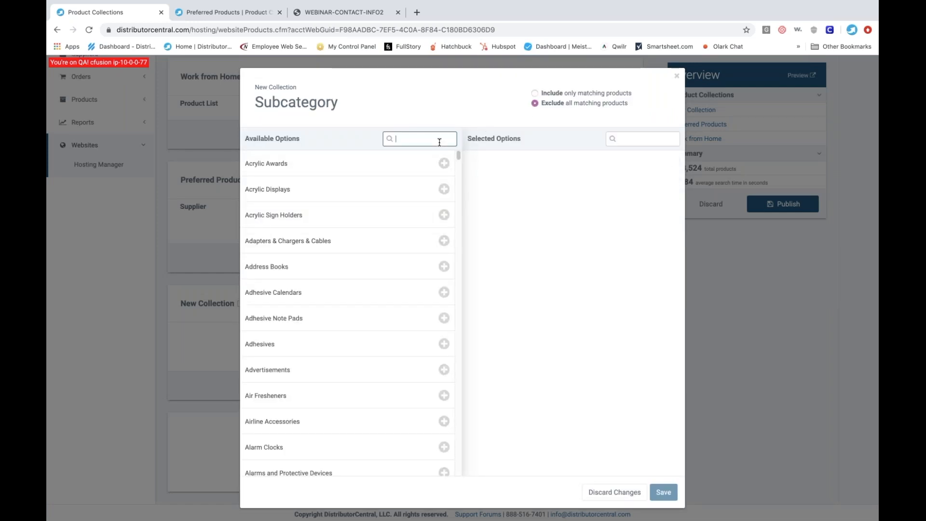
text(app)
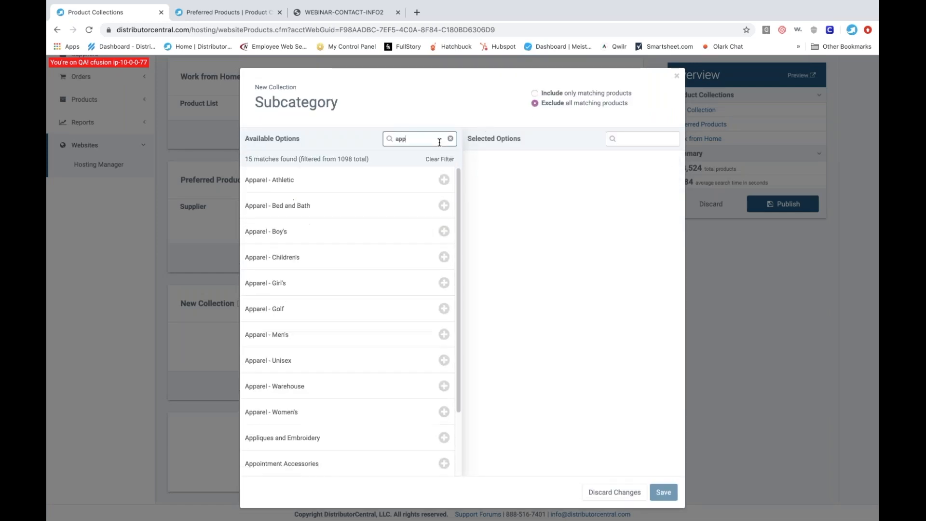
- Select all ten Apparel subcategories, from Apparel - Athletic through Apparel - Women's, and save the Subcategory filter
click(389, 183)
click(365, 184)
click(364, 185)
click(364, 184)
click(364, 185)
click(365, 185)
click(364, 184)
click(364, 184)
click(364, 184)
click(364, 185)
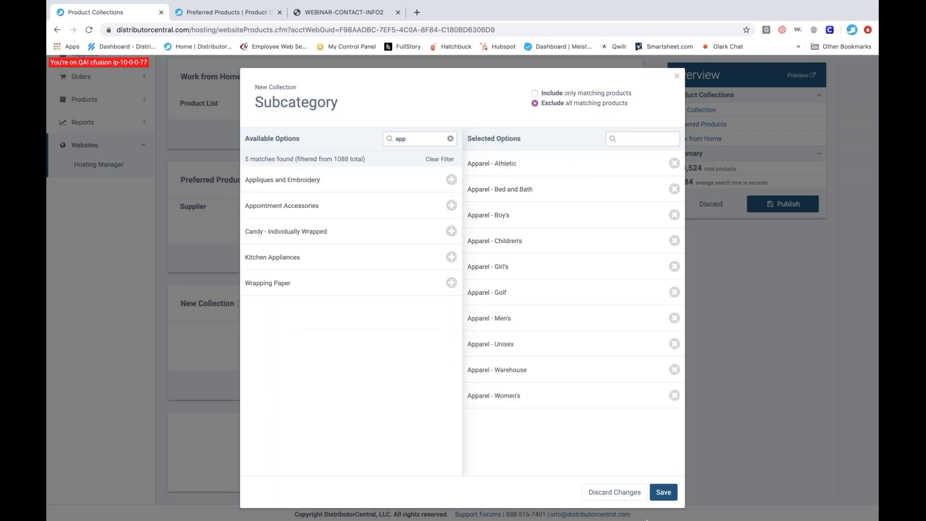
click(664, 492)
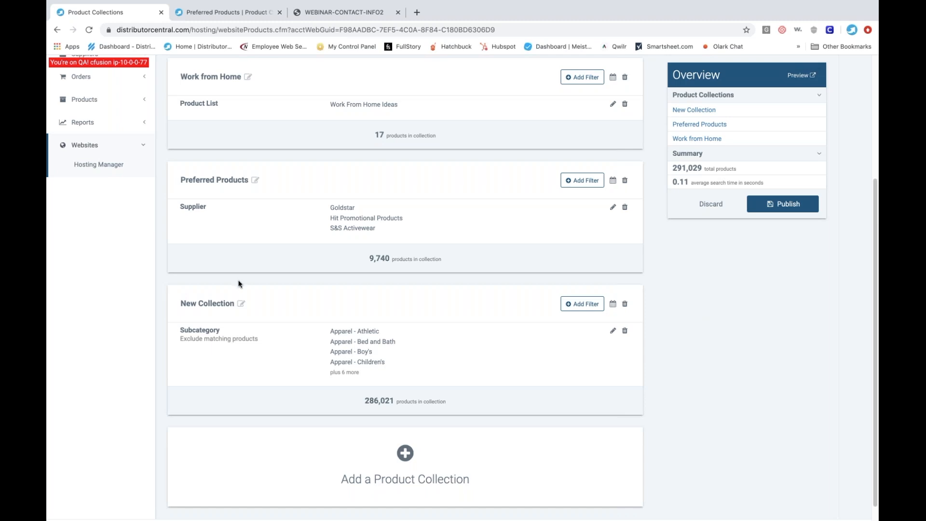
- Rename the new collection as Special Products
click(242, 303)
key(alt+shift+Left)
key(alt+shift+Left)
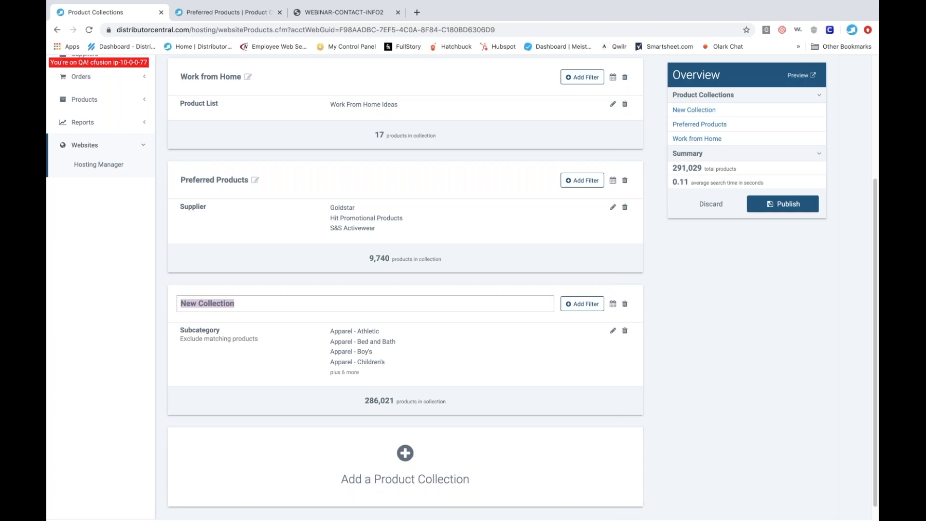
text(Special Products)
key(Return)
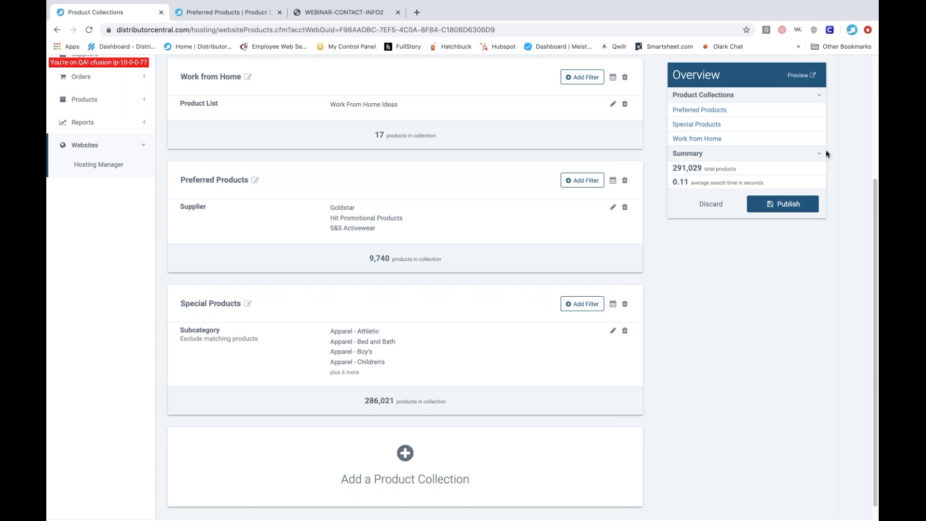
- Preview the Special Products collection in the unpublished catalog and return to the product collections page
click(800, 76)
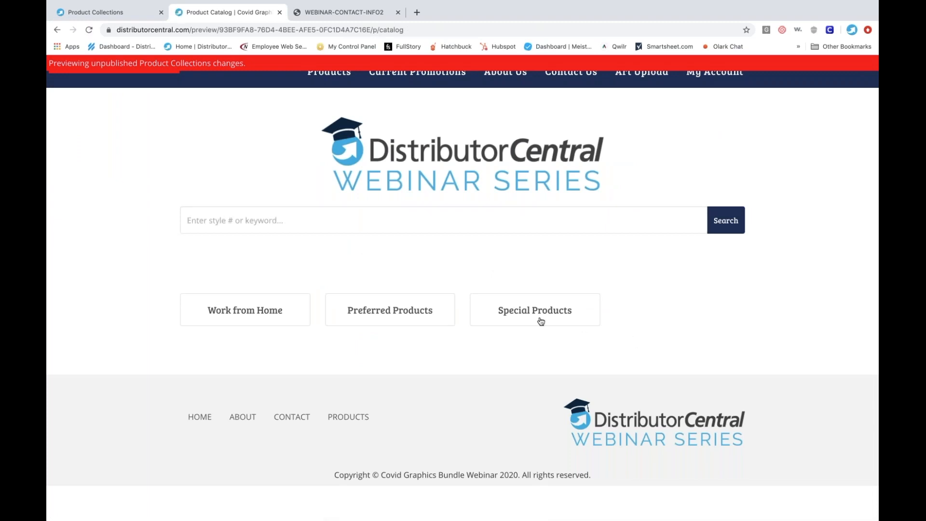
click(536, 314)
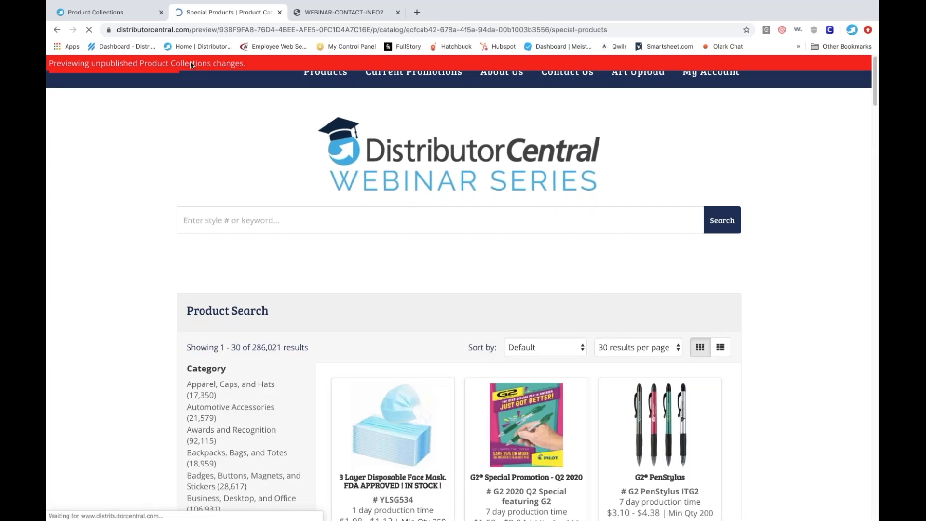
click(107, 14)
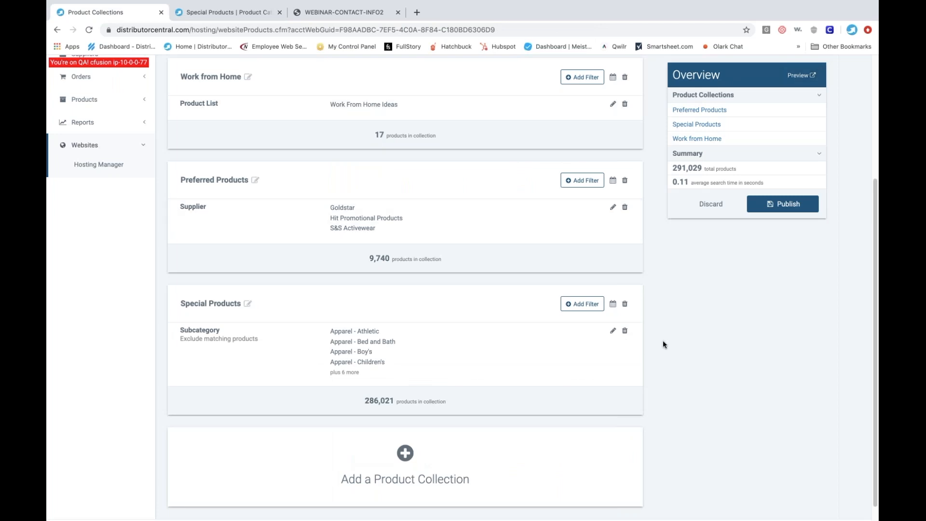
- Add another product collection with a New Product filter set to True that includes only matching products
scroll(663, 345, down, 1)
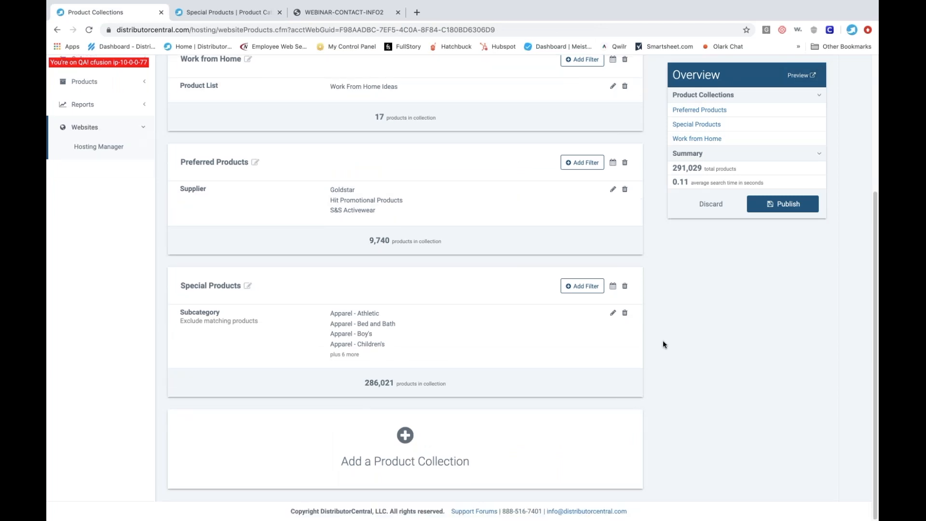
click(405, 436)
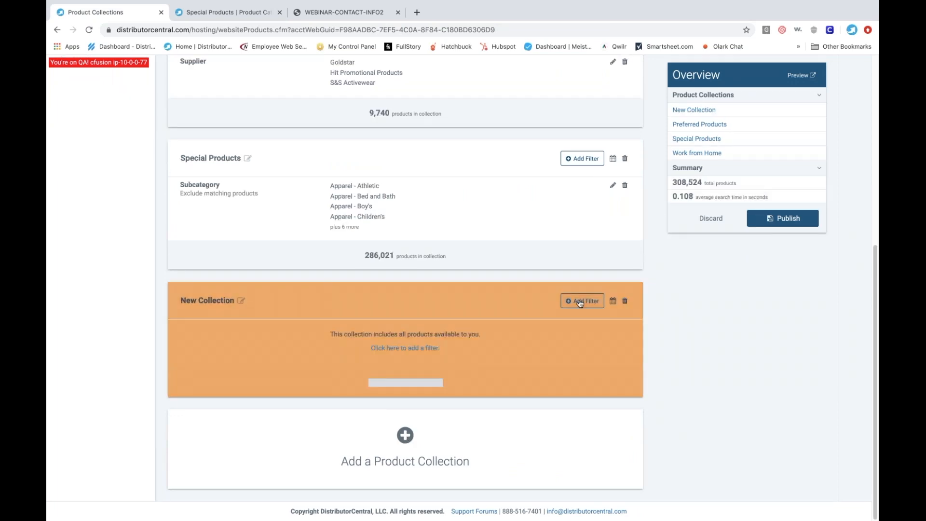
click(583, 301)
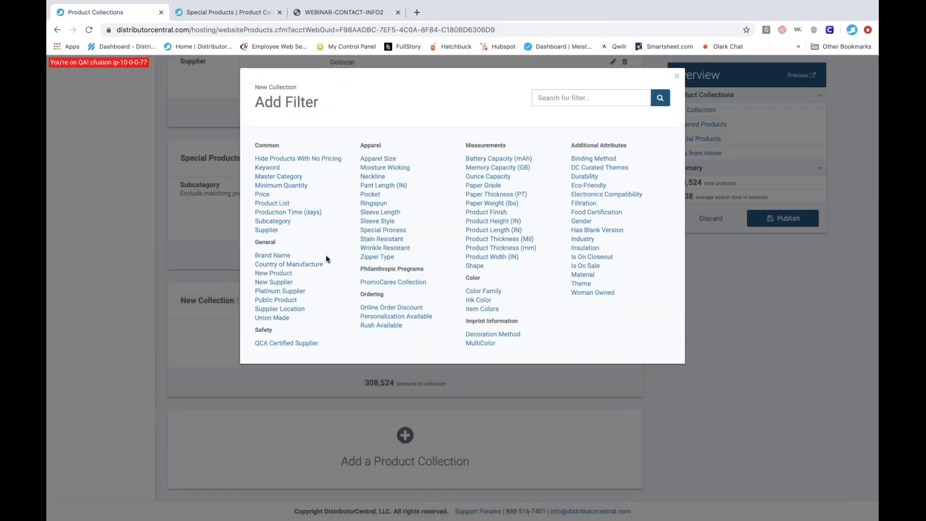
click(274, 273)
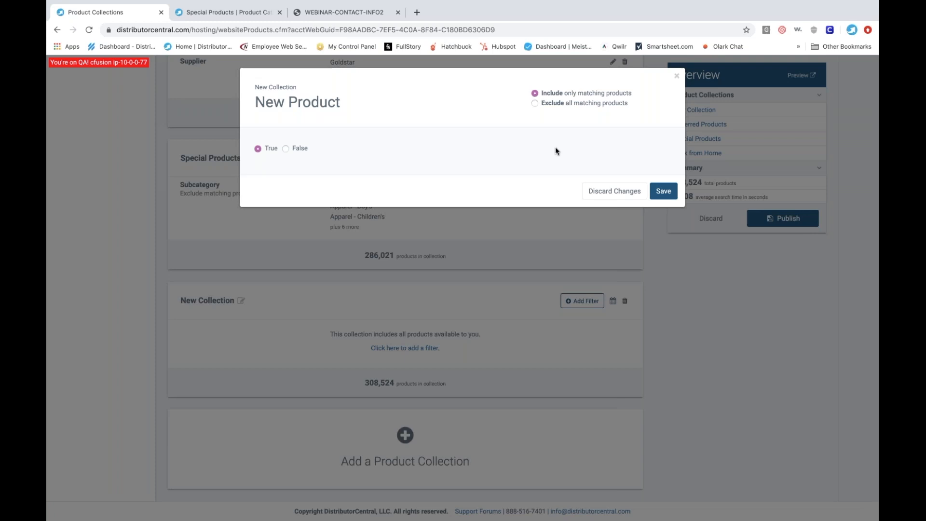
click(663, 191)
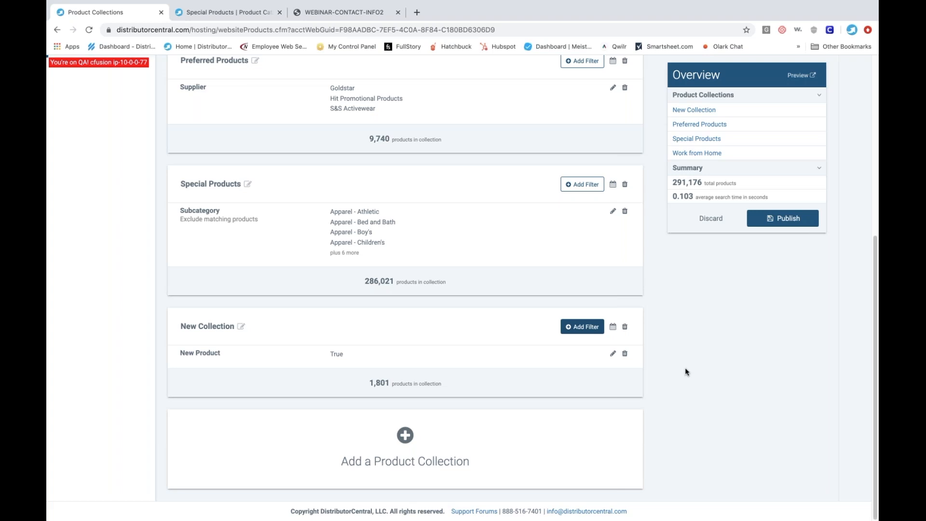
- Rename the collection filtered by New Product as New Products
click(241, 326)
double_click(235, 326)
triple_click(234, 326)
text(ew)
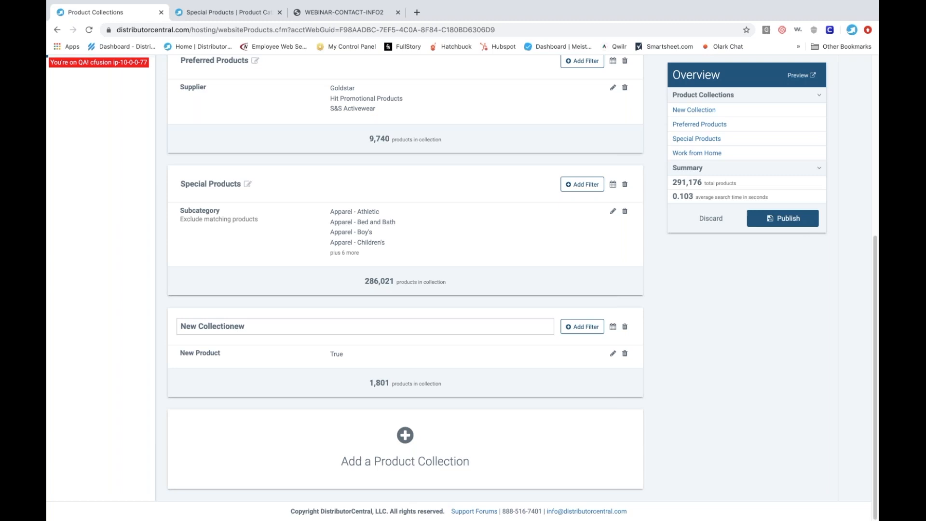
key(super+a)
text(New Products)
click(711, 407)
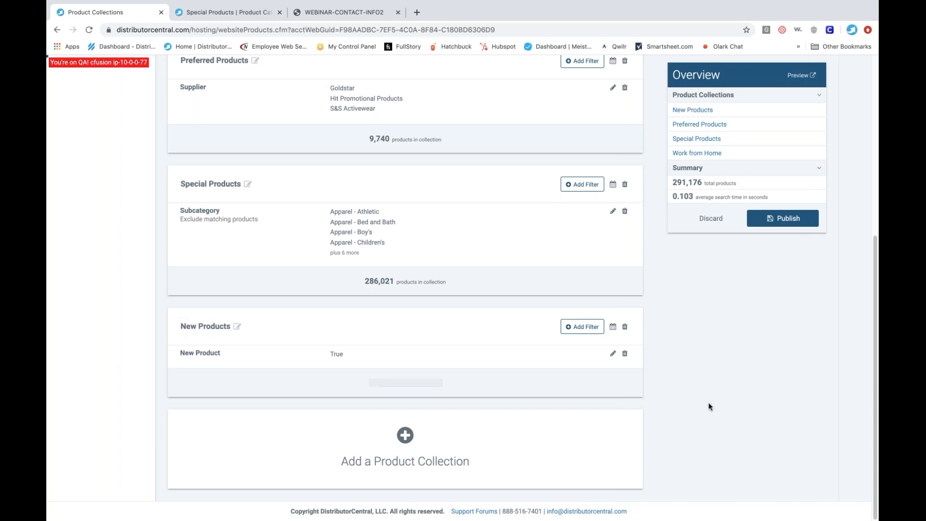
- Preview the unpublished catalog and view the products in the New Products collection
click(801, 75)
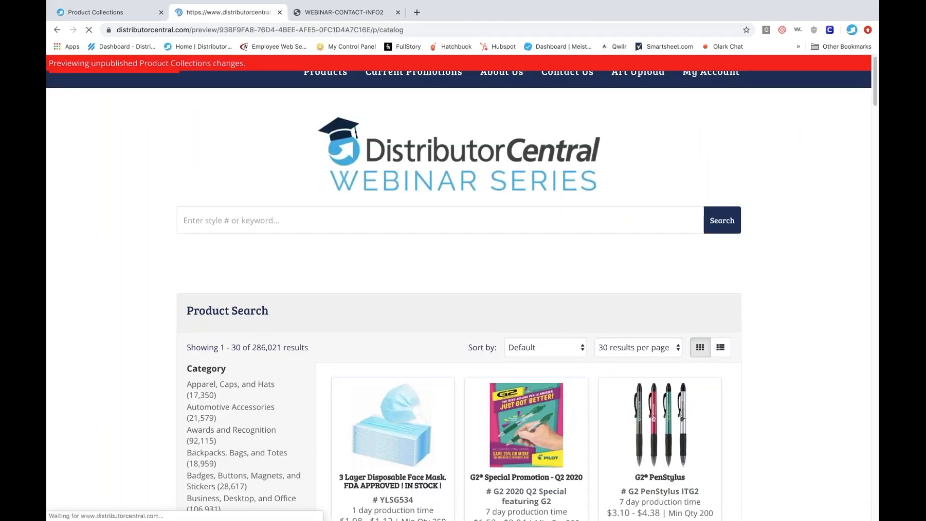
click(683, 314)
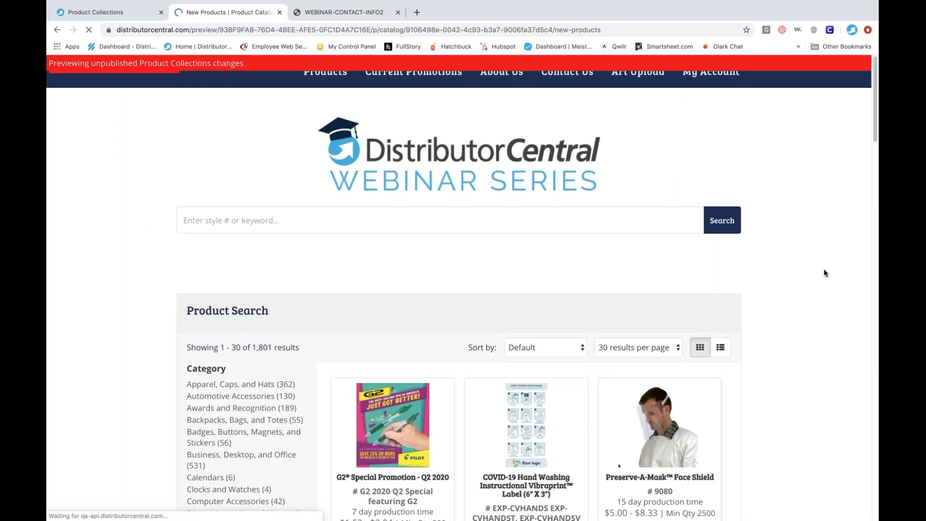
- Return to the product collections page and publish the added Special Products and New Products collections
click(101, 14)
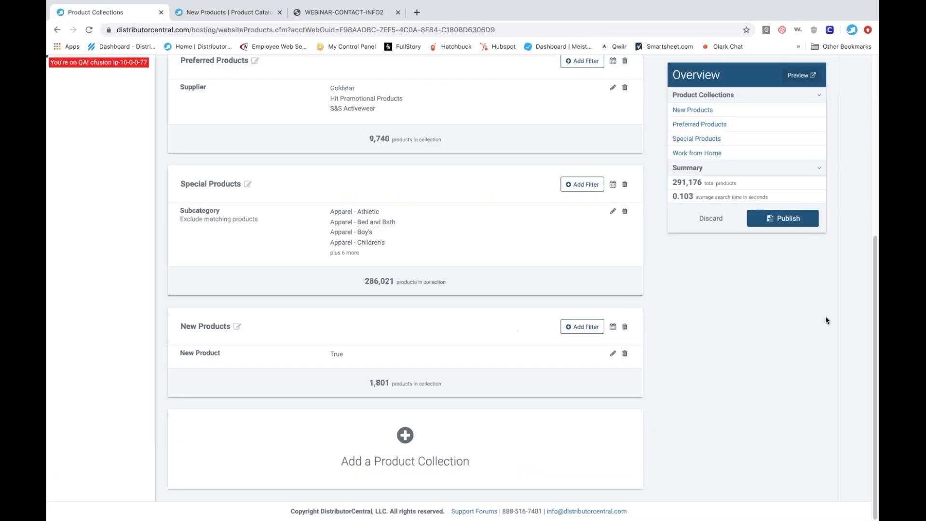
click(784, 219)
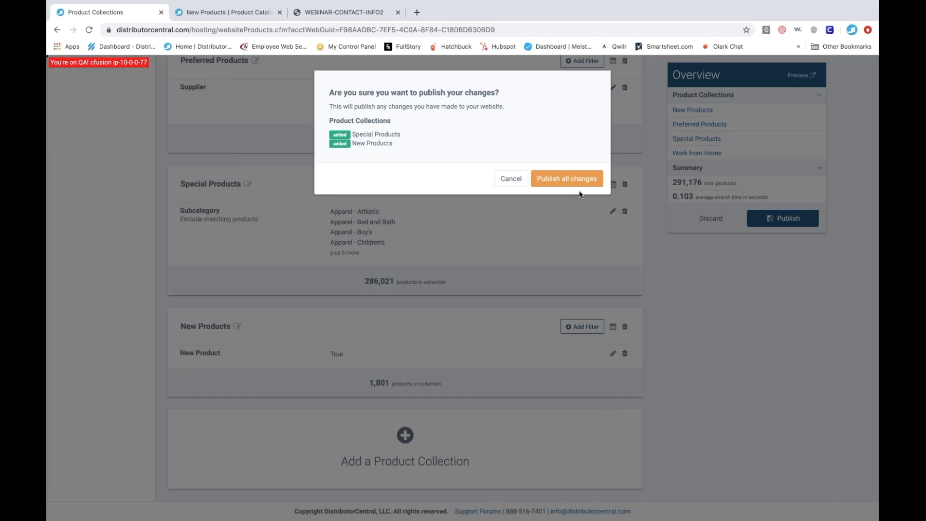
click(569, 184)
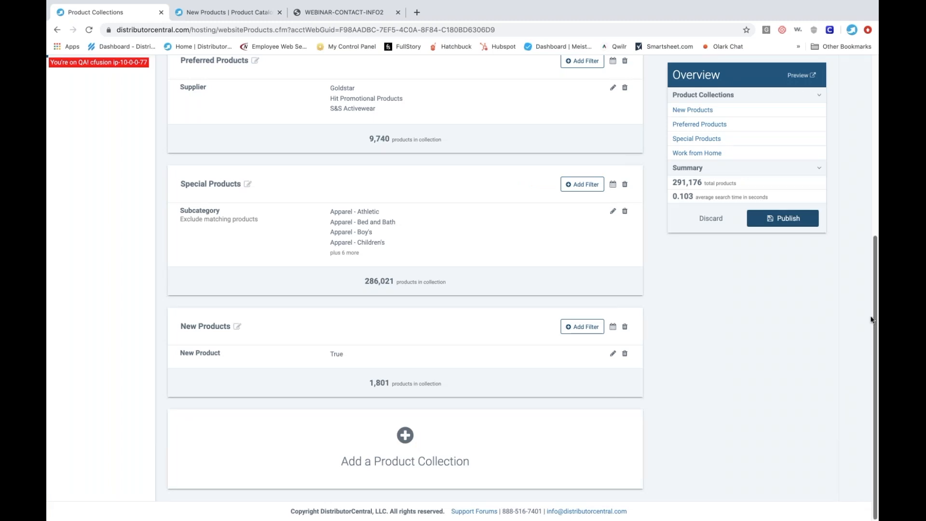
- Open the Covid Graphics Bundle Webinar website in its editor and go to the Work From Home Ideas section of the home page
scroll(873, 320, up, 5)
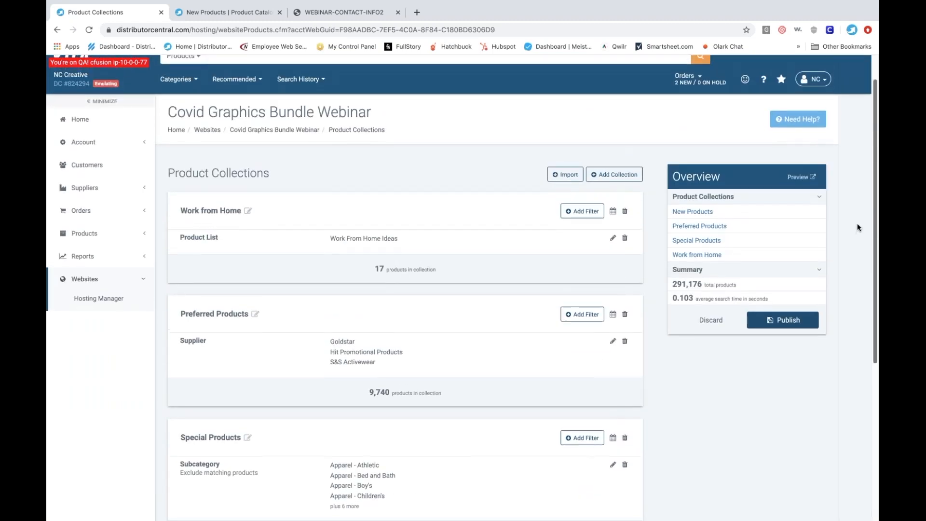
scroll(860, 270, down, 3)
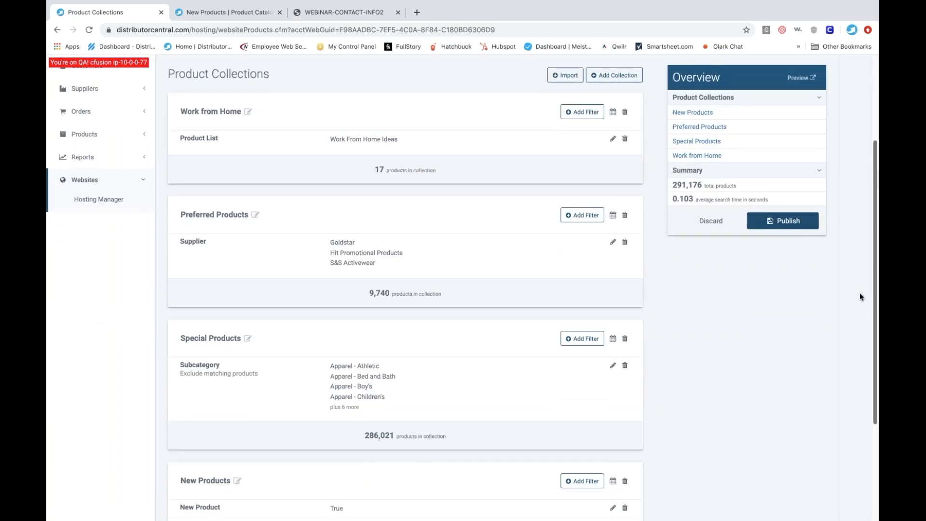
scroll(860, 269, up, 3)
scroll(854, 231, up, 2)
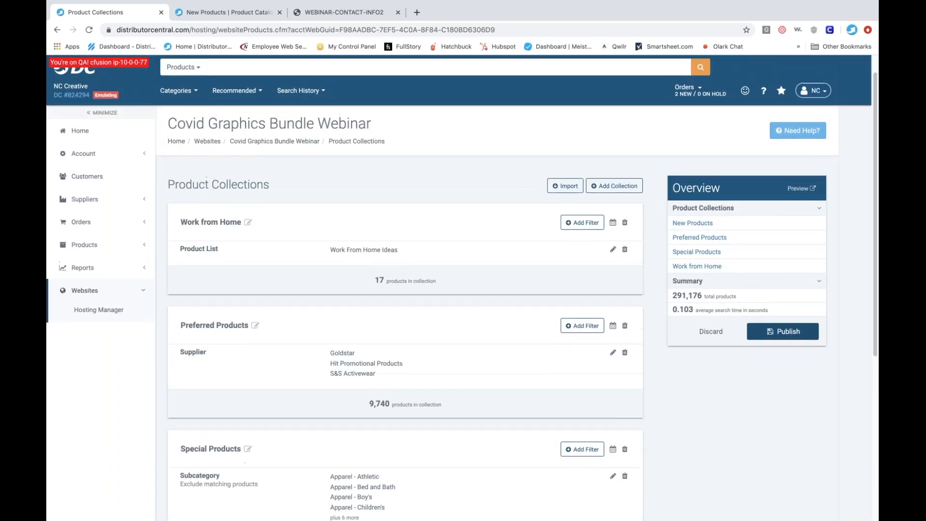
click(204, 143)
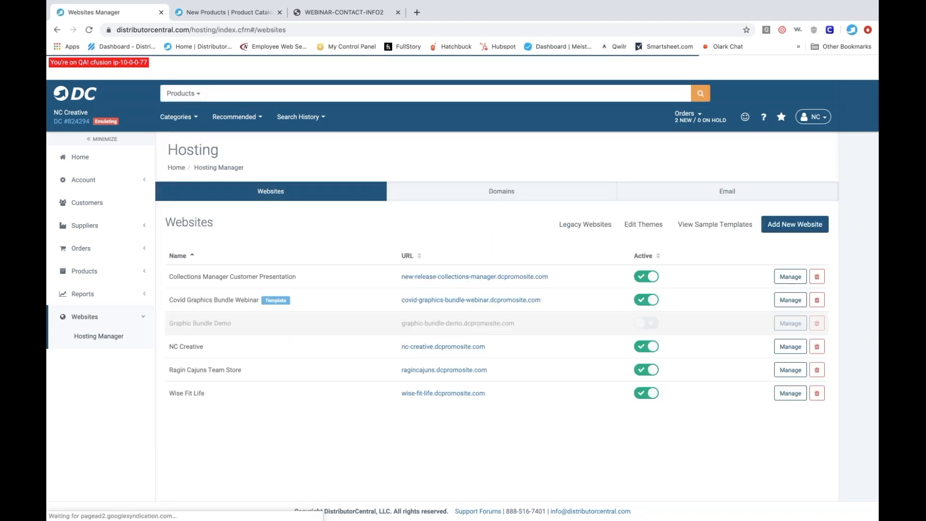
click(789, 299)
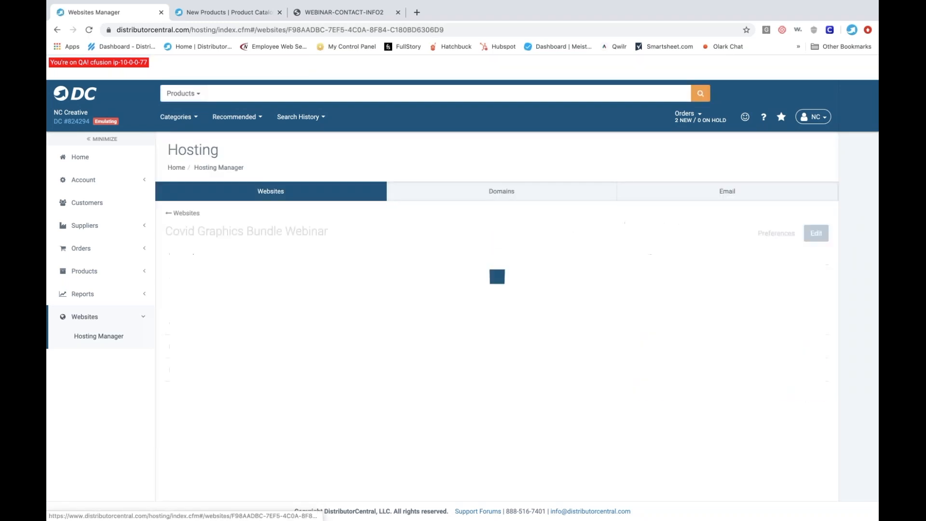
click(816, 234)
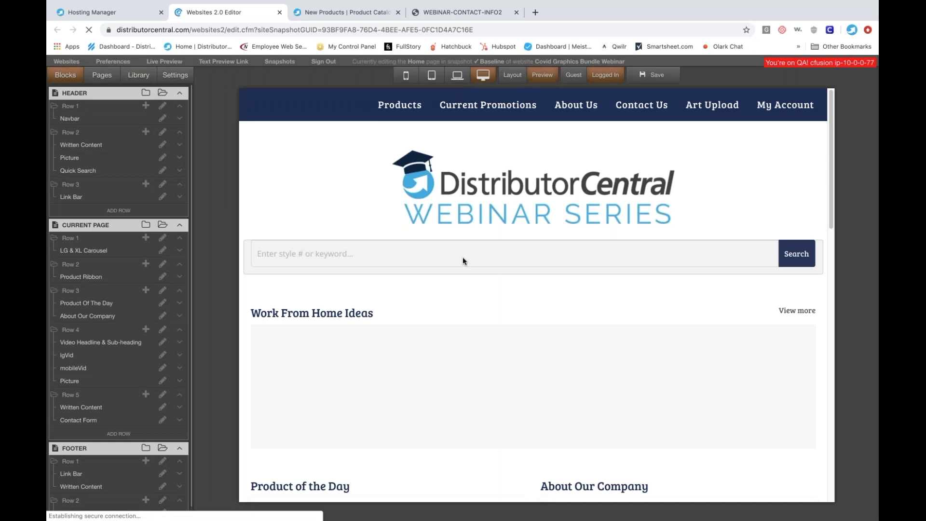
scroll(462, 257, down, 5)
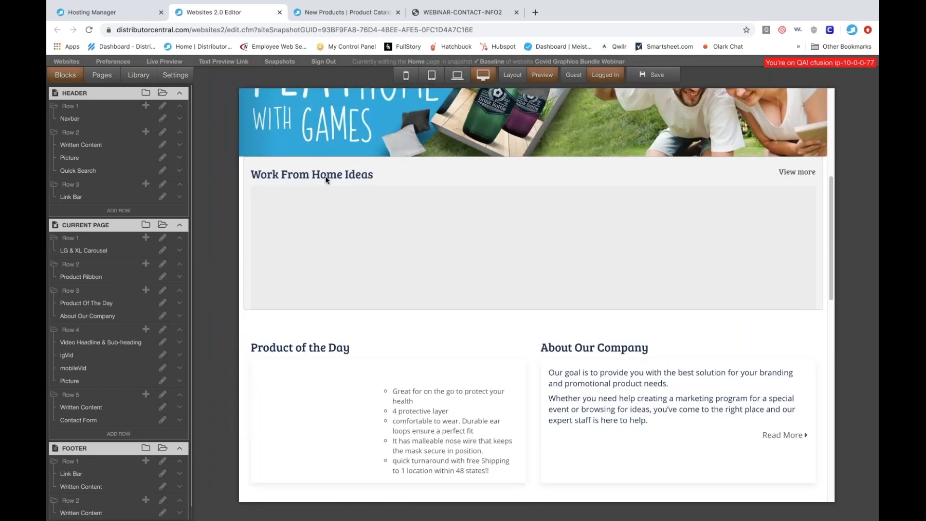
- Set the home page's Work From Home Ideas product ribbon to show the New Products collection, and save the page
click(326, 180)
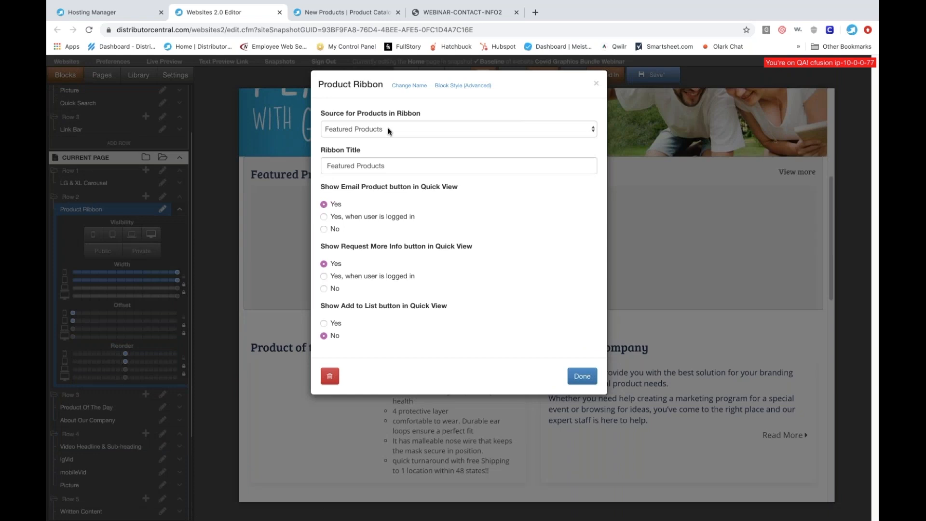
click(388, 129)
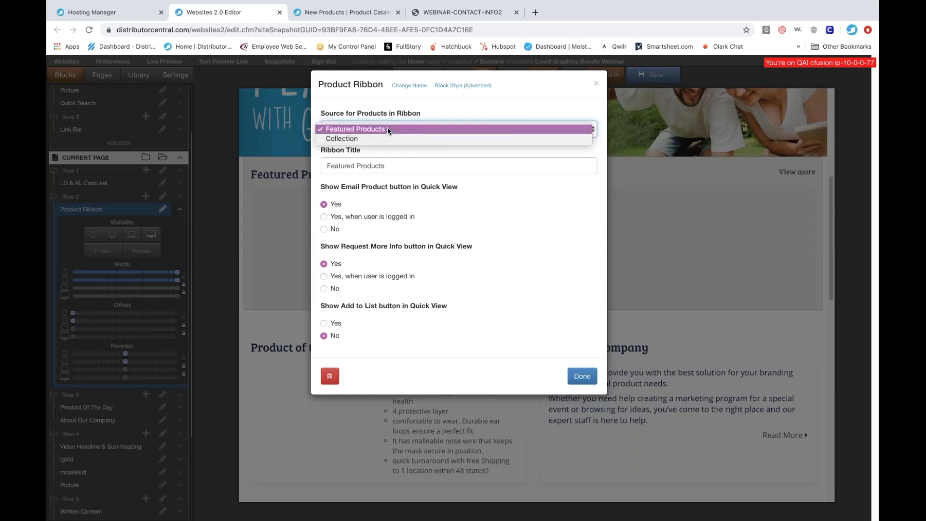
click(345, 140)
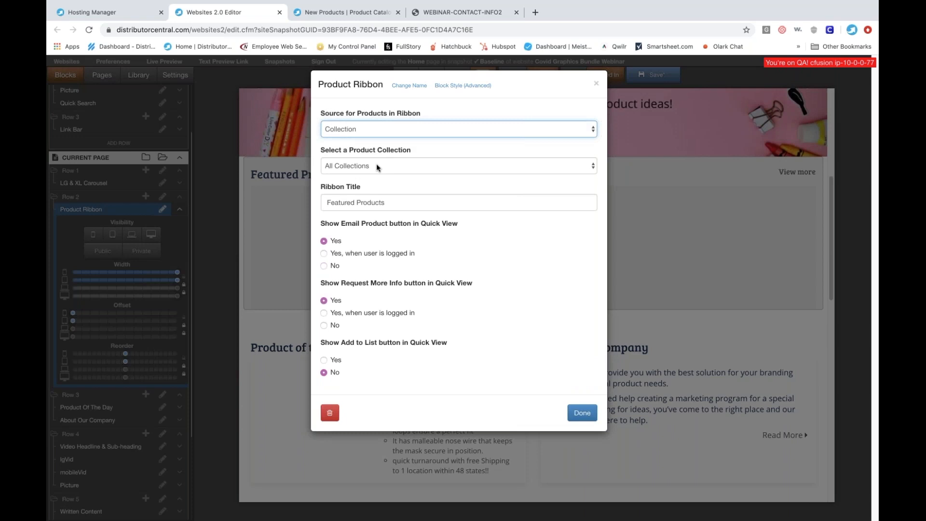
click(377, 166)
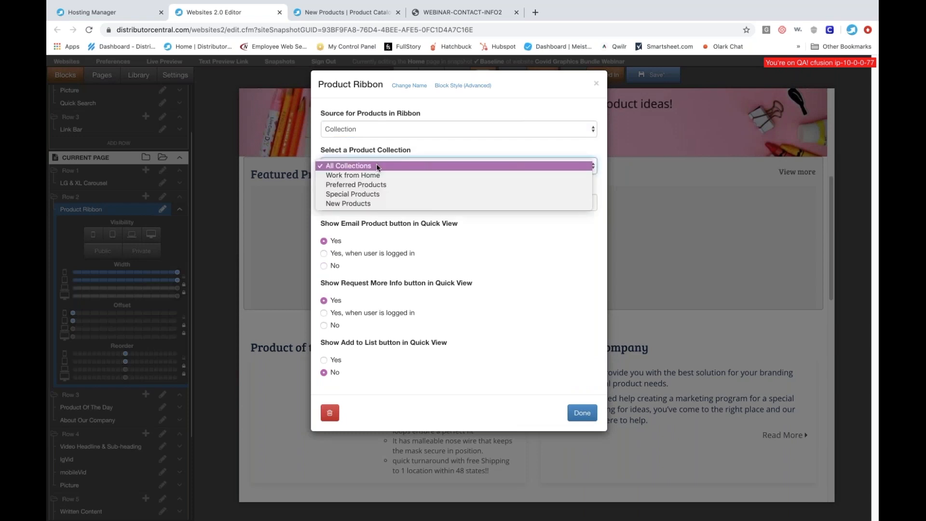
click(364, 203)
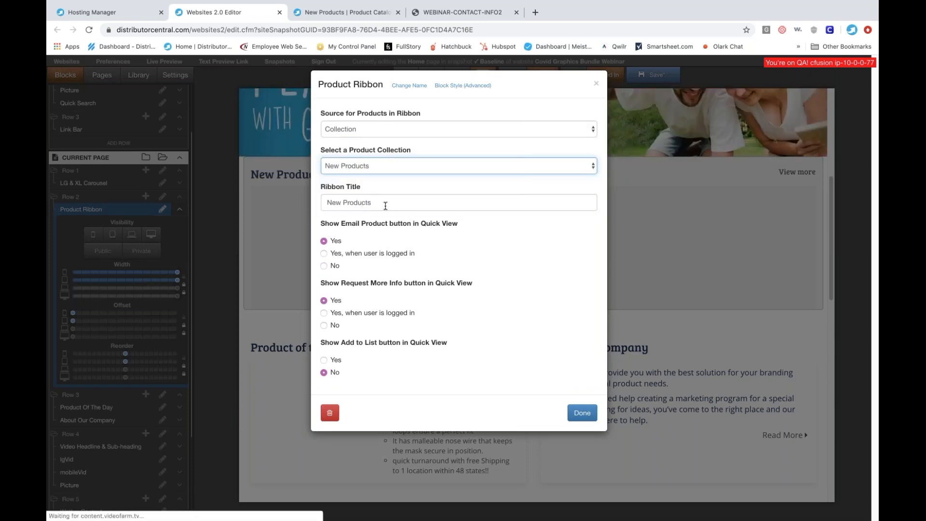
click(578, 413)
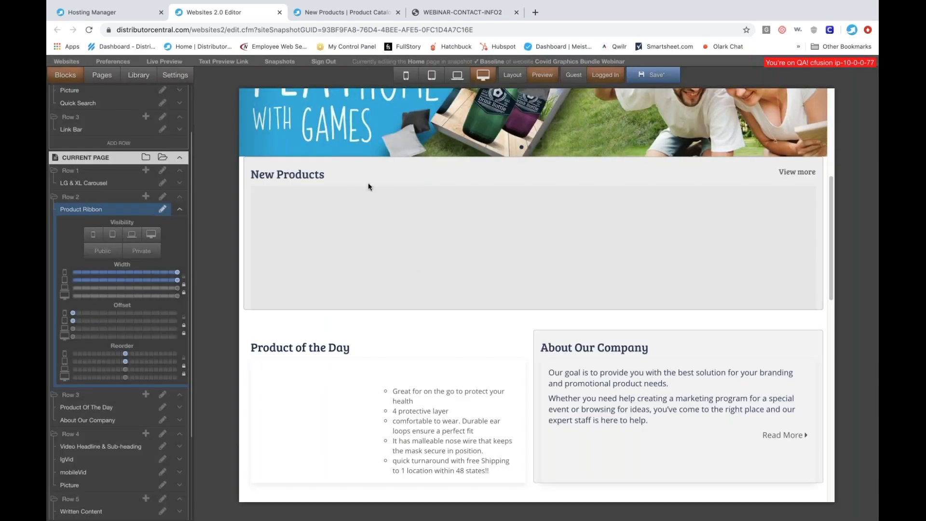
click(656, 75)
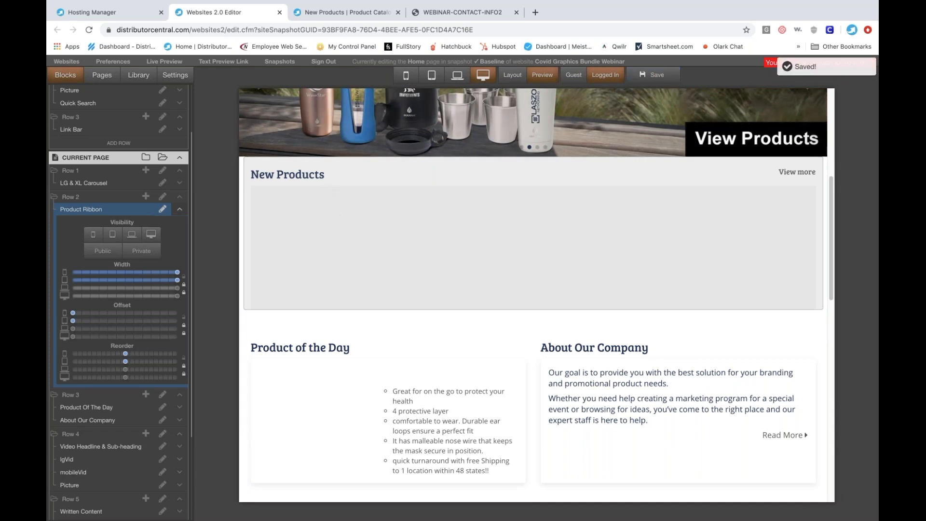
- Preview the website live and examine the New Products ribbon on the home page
click(165, 62)
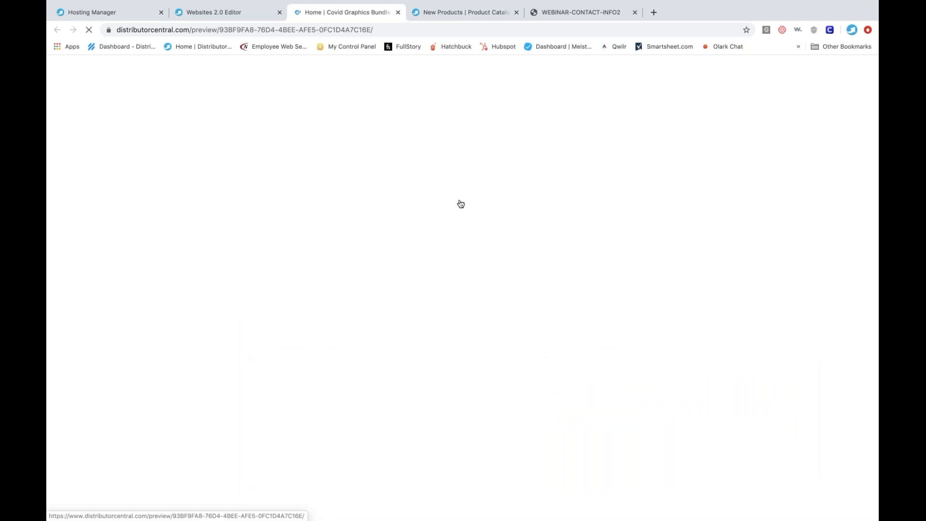
scroll(216, 285, down, 6)
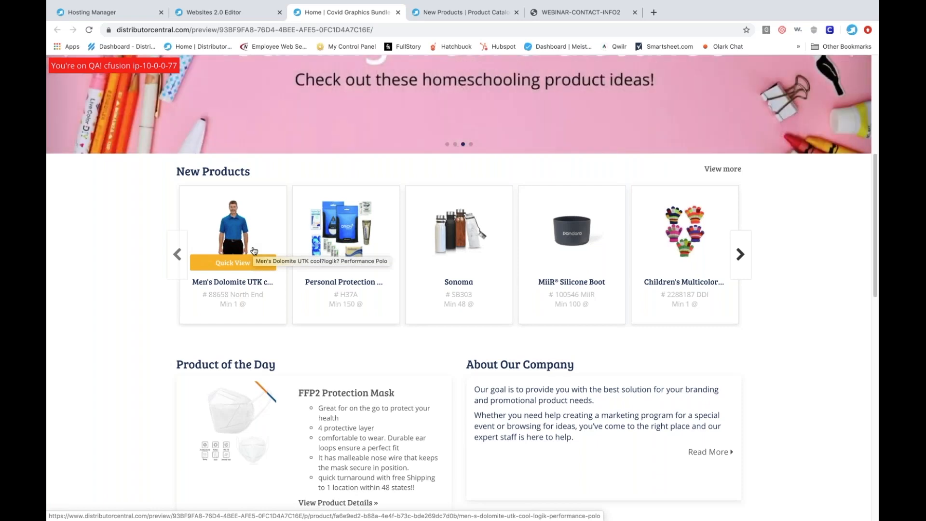
scroll(253, 250, up, 6)
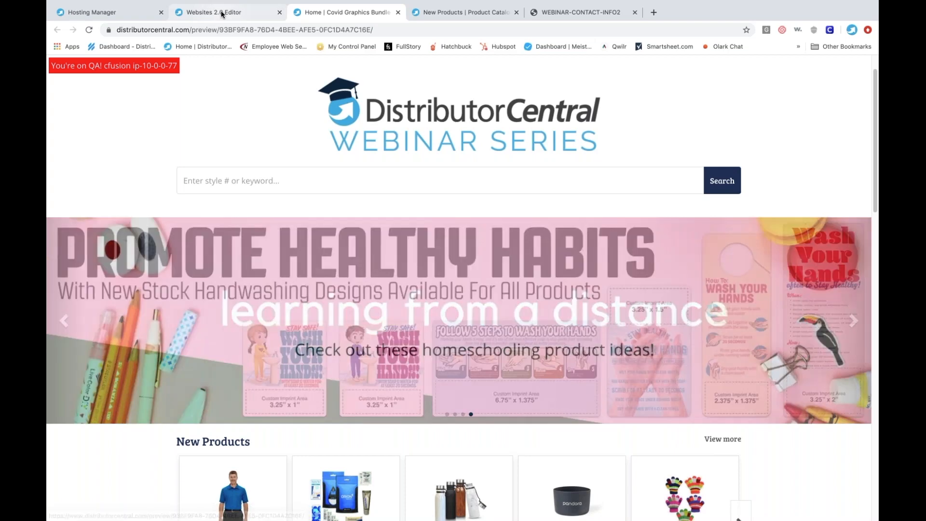
- Return to the website editor and start a new link named Preferred Products for the left side of the navbar
click(222, 14)
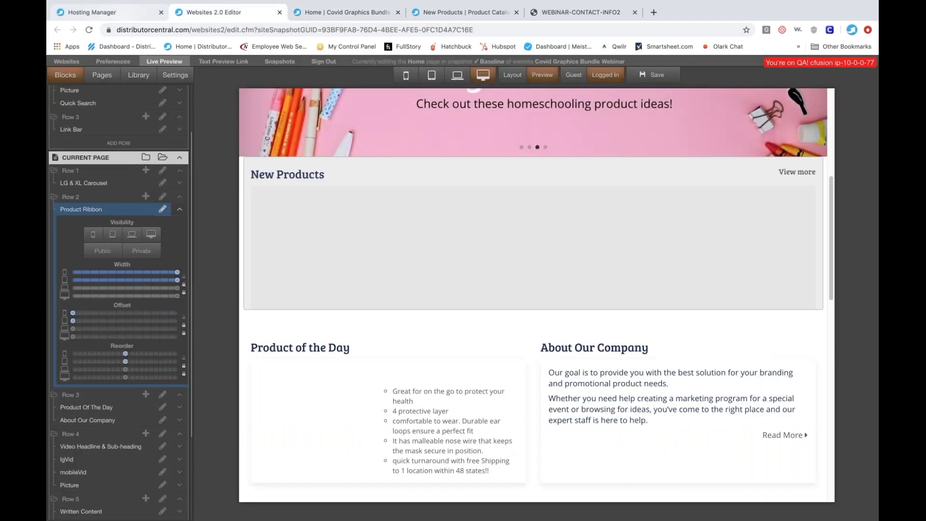
scroll(635, 300, up, 6)
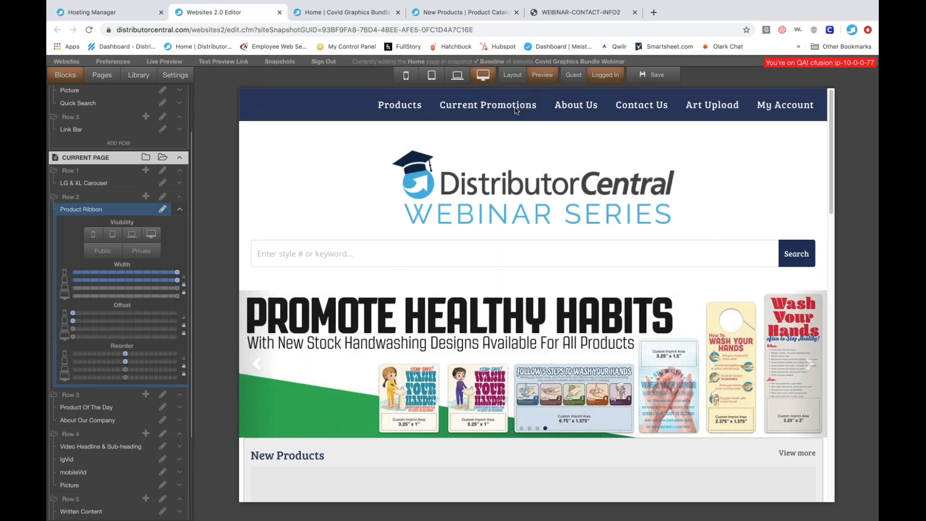
click(567, 109)
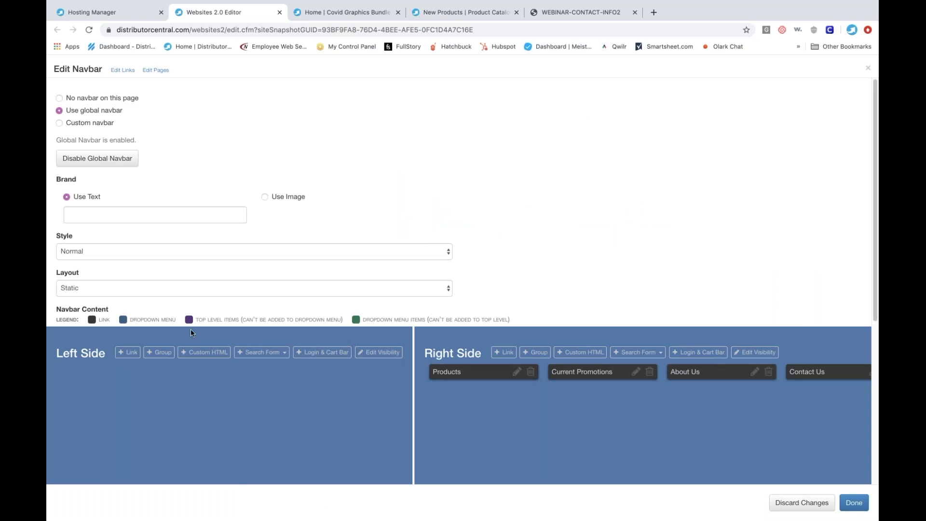
click(127, 353)
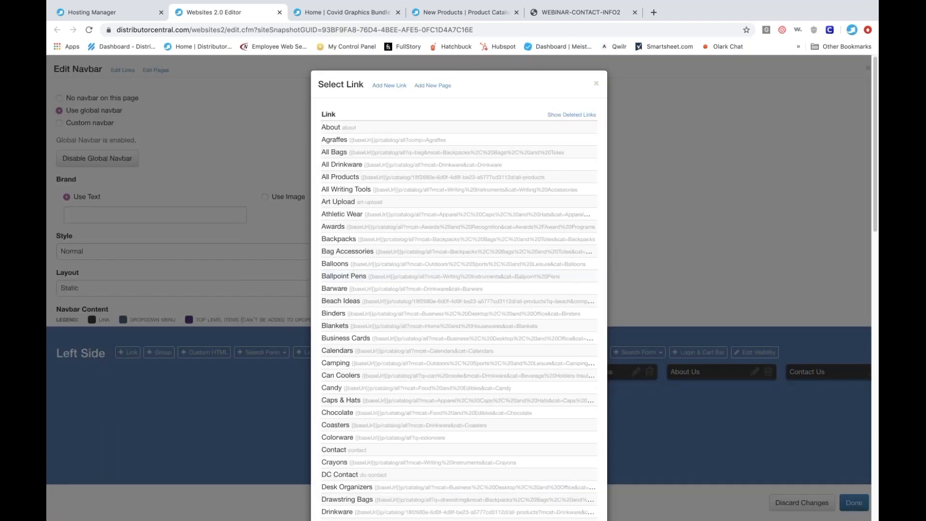
click(388, 86)
triple_click(314, 130)
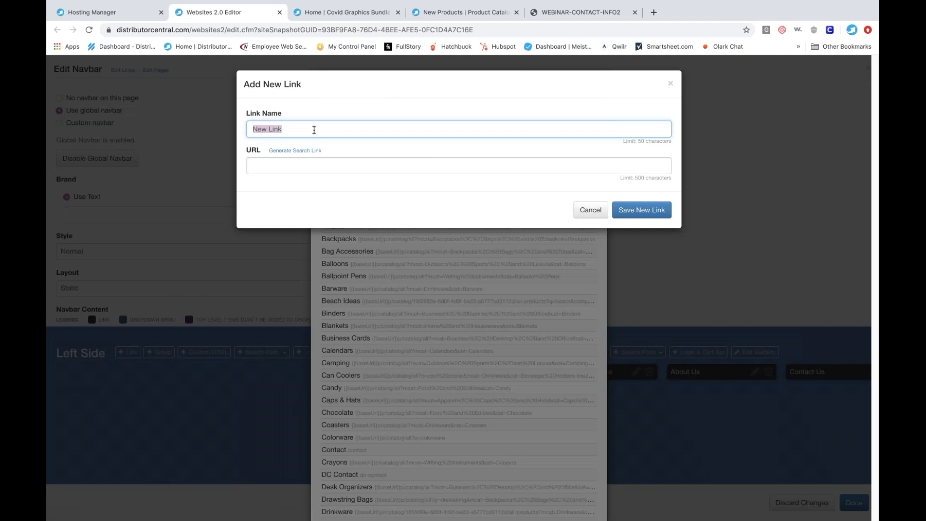
text(Preferred Products)
- Generate the new link's URL from the Preferred Products collection and save the link
click(305, 151)
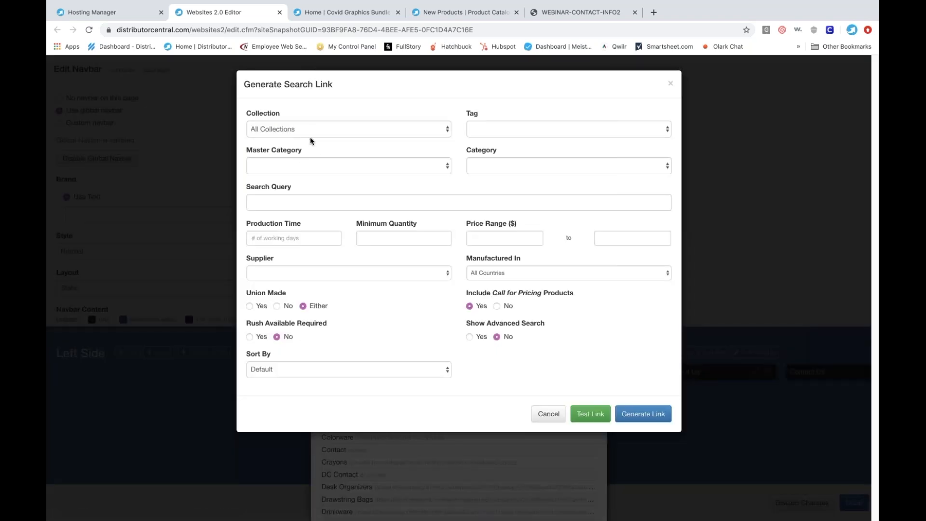
click(314, 132)
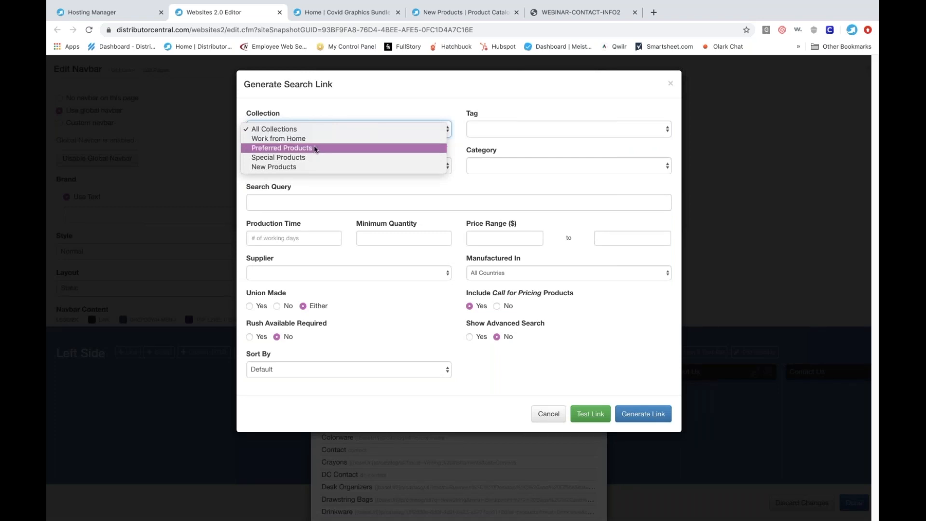
click(315, 148)
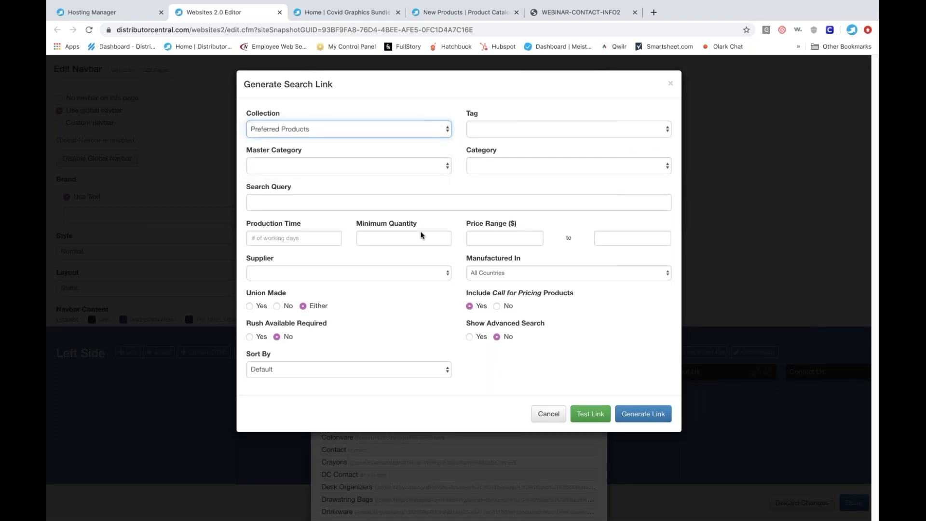
click(643, 414)
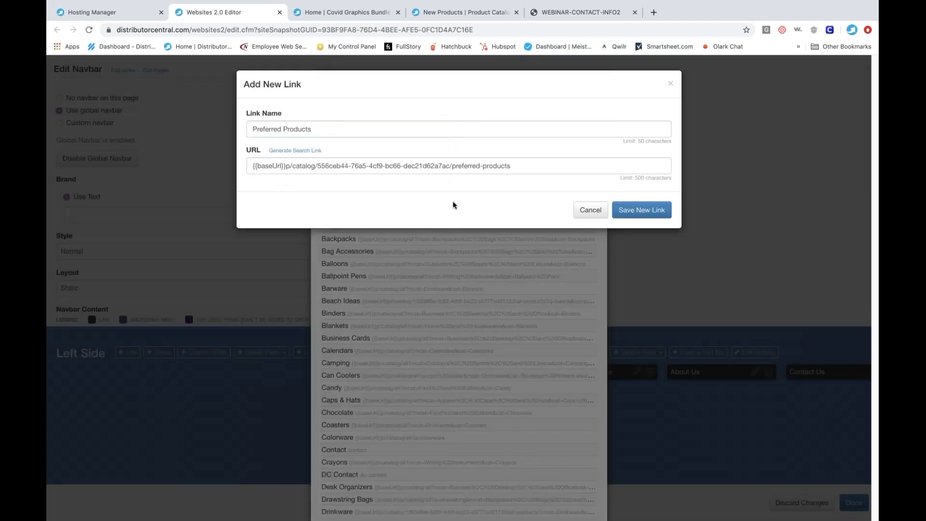
click(627, 208)
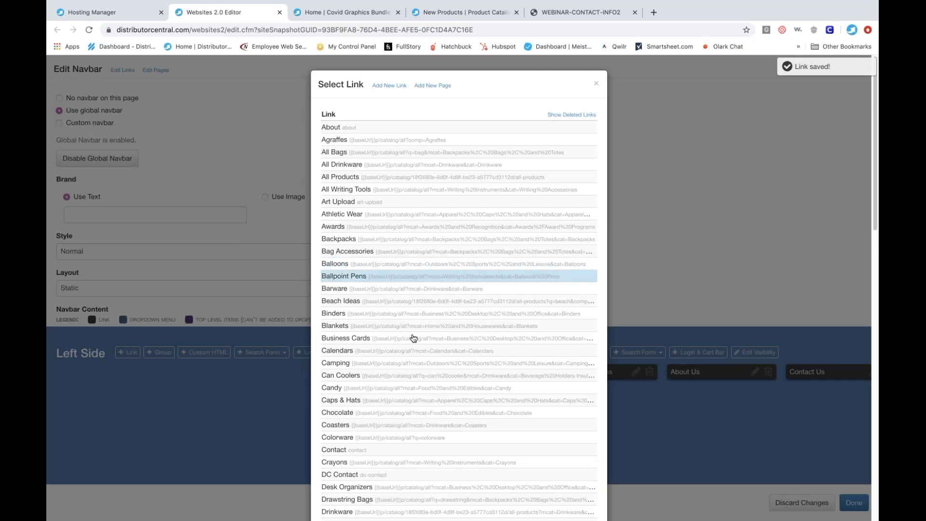
- Add the Preferred Products link to the left side of the global navbar and preview the website live
scroll(412, 338, down, 6)
scroll(412, 338, down, 6)
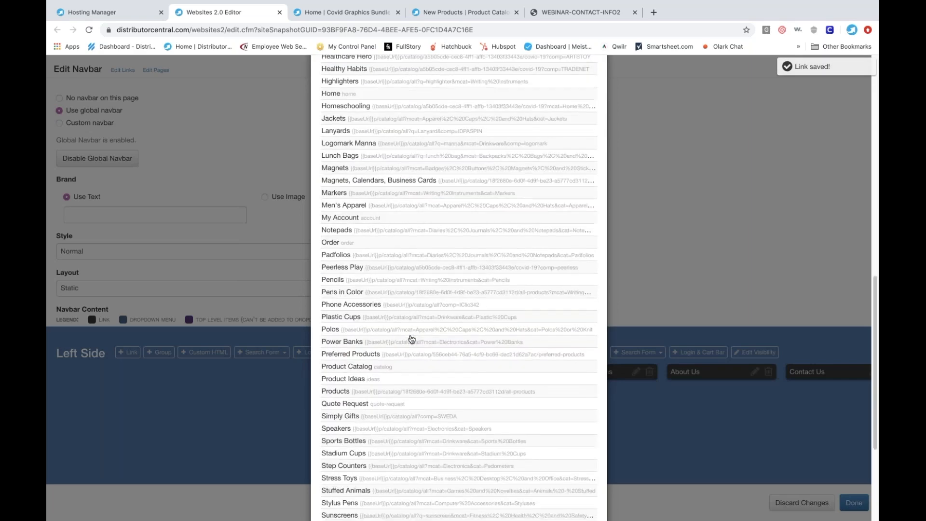
click(371, 344)
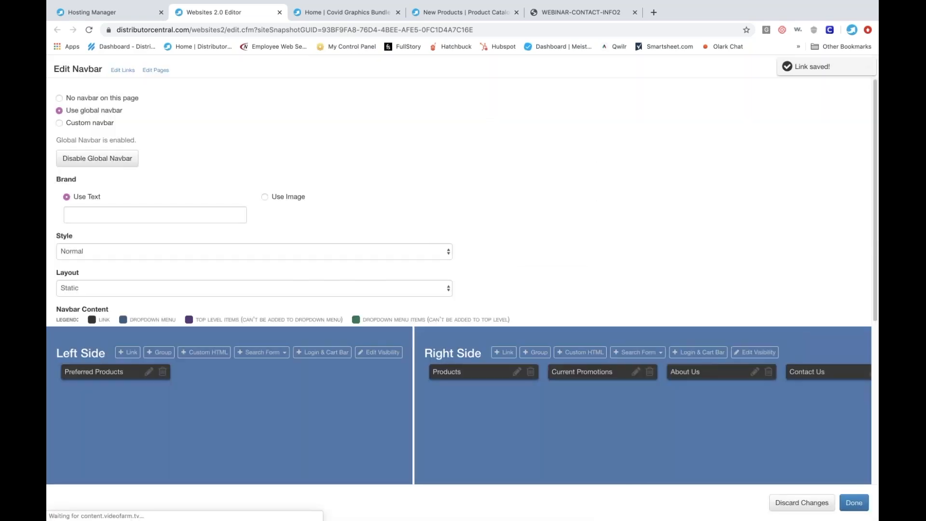
click(854, 502)
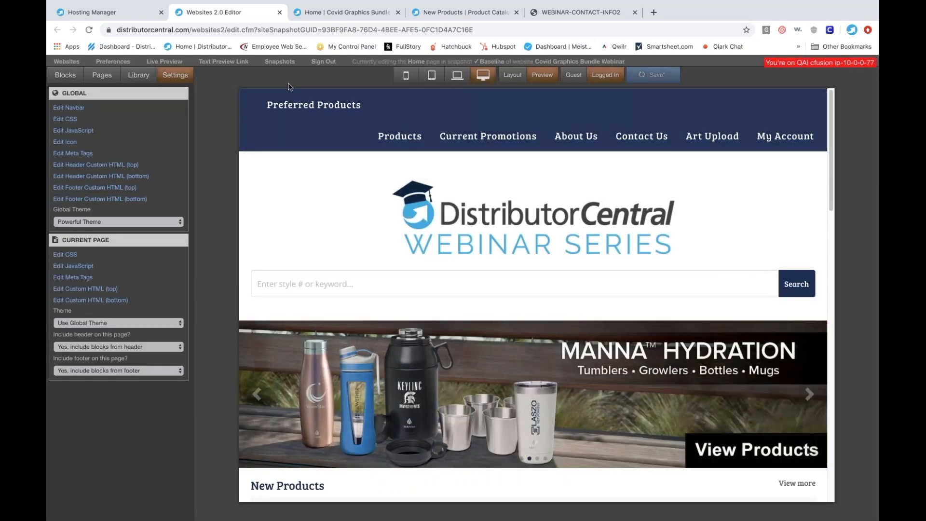
click(165, 62)
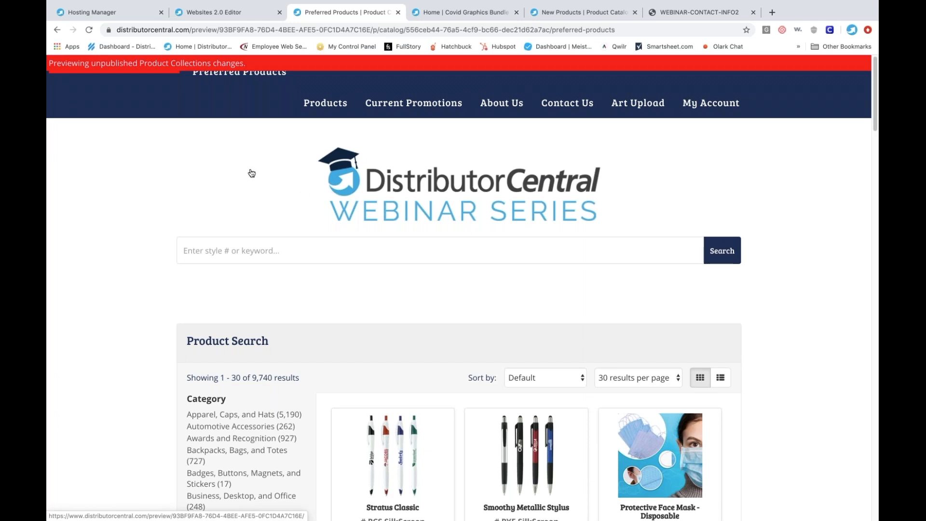
- Close the website editor and both website preview tabs, and return to the Hosting Manager
click(113, 14)
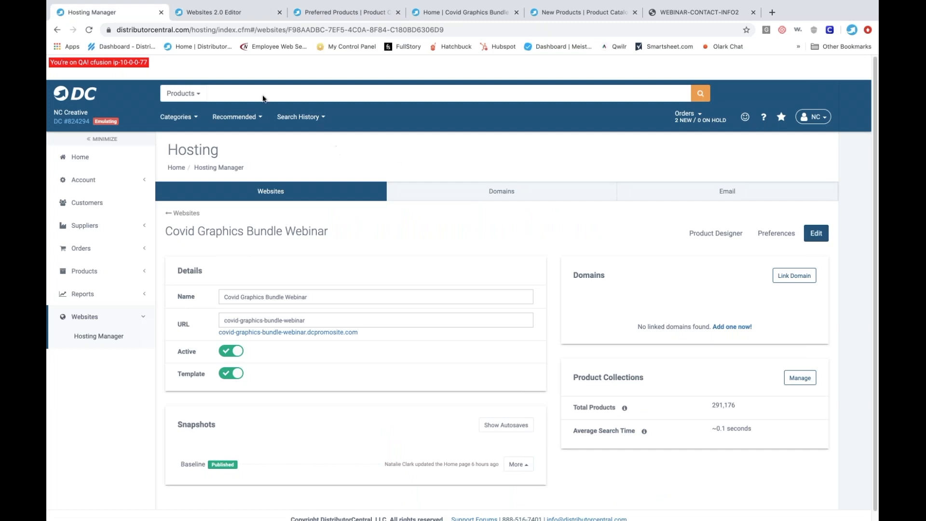
click(226, 12)
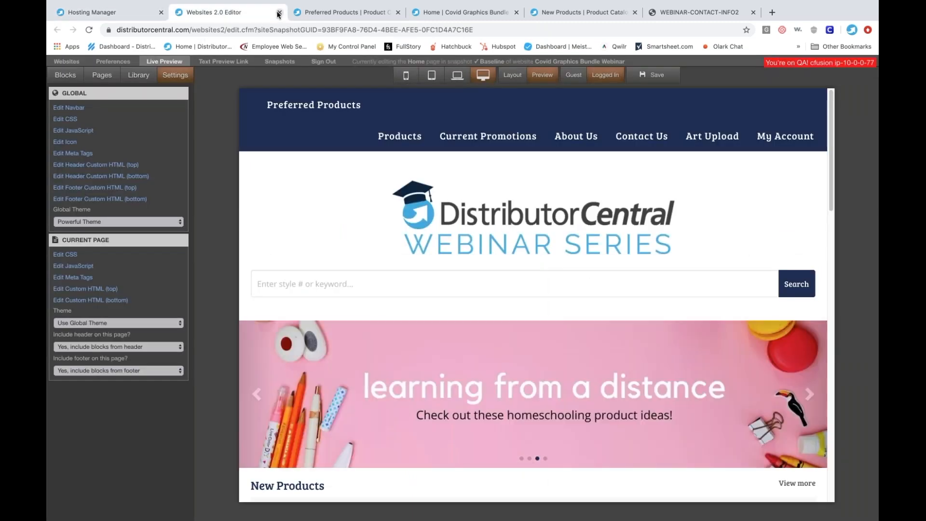
click(279, 13)
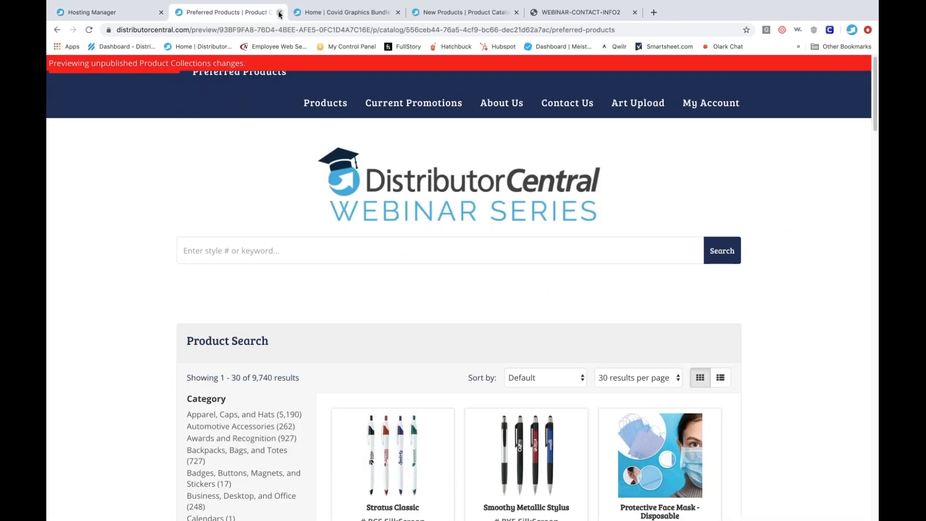
click(280, 13)
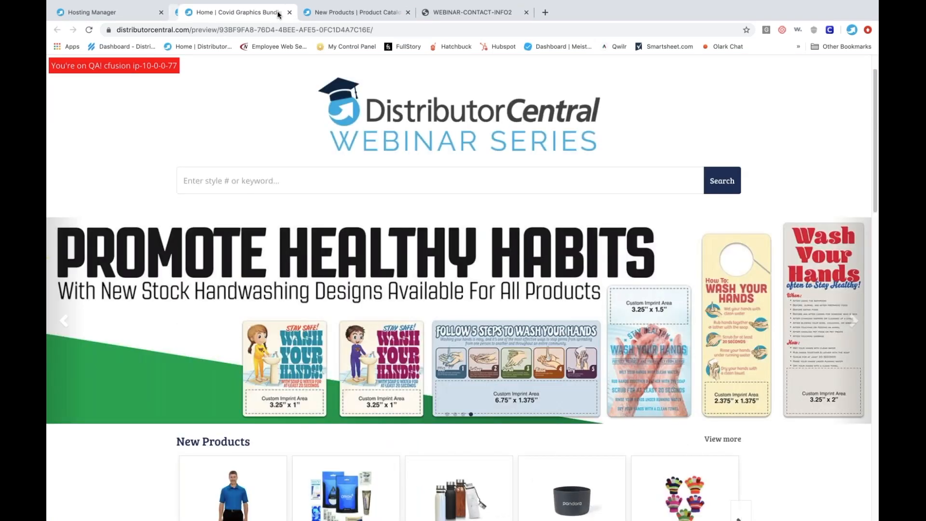
click(279, 13)
click(102, 14)
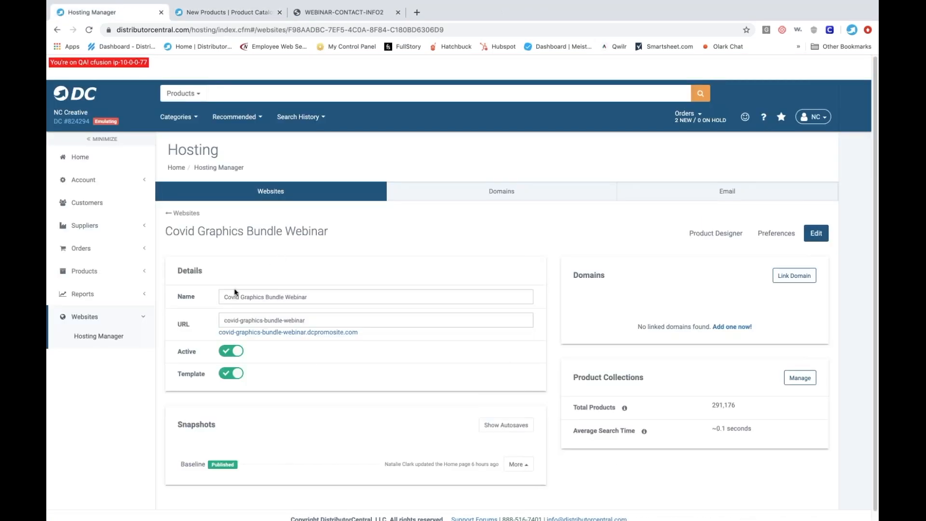
- Open the product collections of the Covid Graphics Bundle Webinar website from the list of websites
click(100, 337)
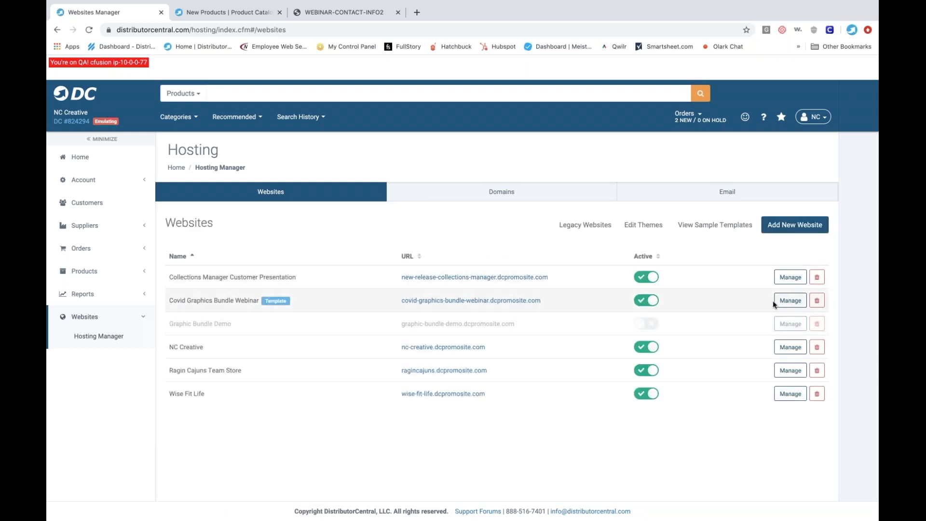
click(790, 300)
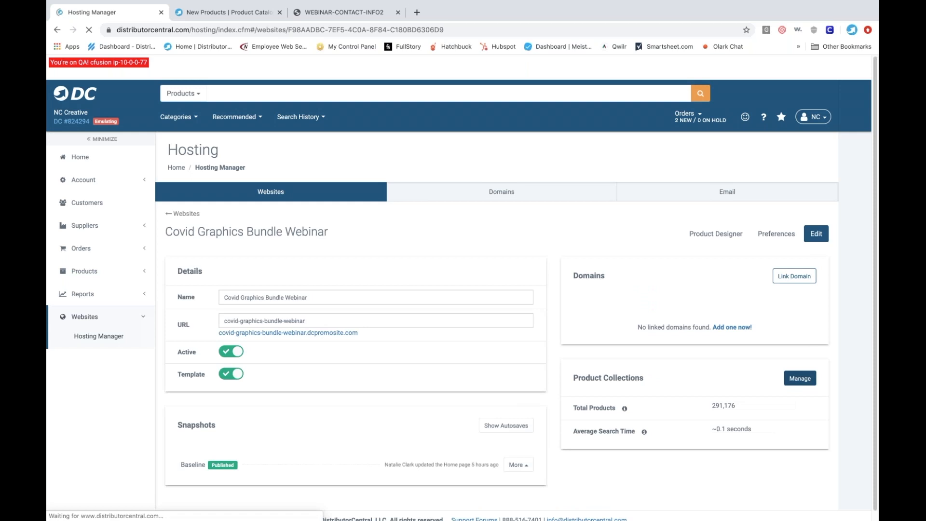
click(800, 378)
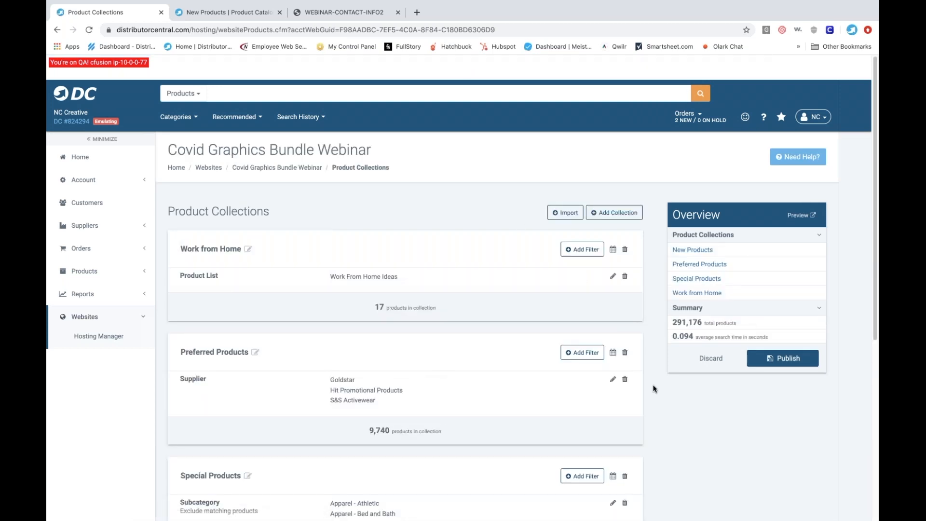
- Add a new product collection below New Products and rename it "Under $1"
scroll(533, 267, down, 6)
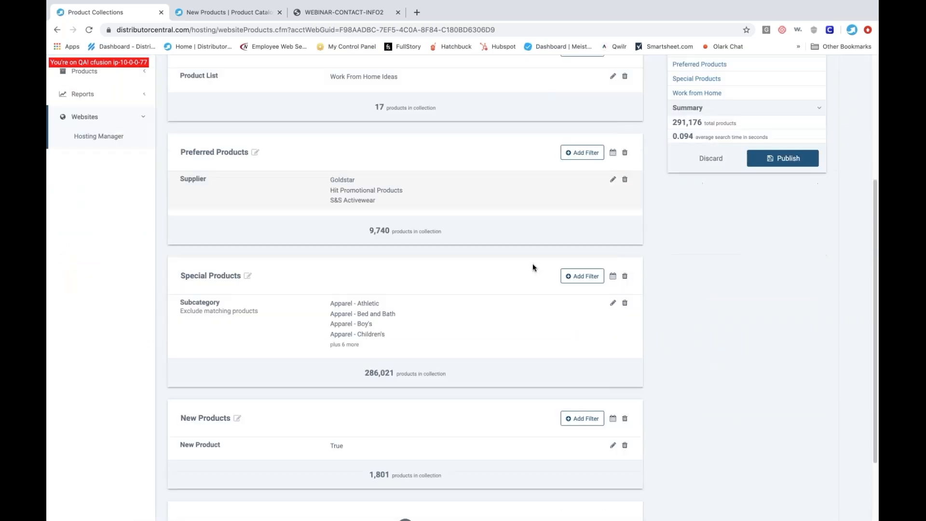
click(405, 437)
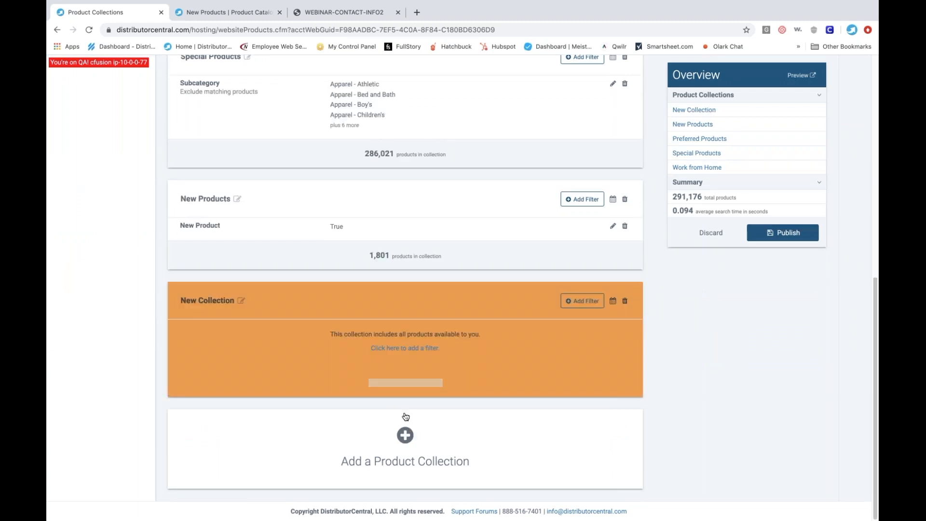
click(241, 301)
key(super+a)
text(Unde)
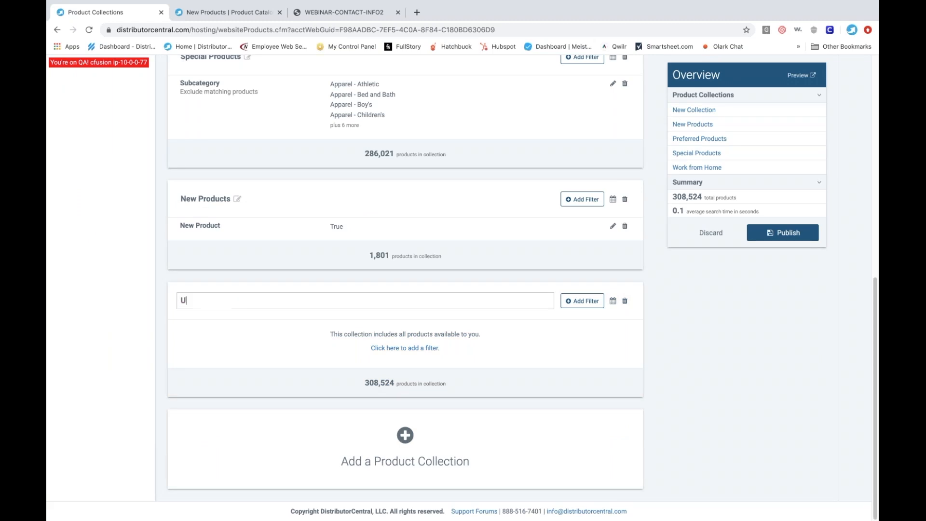
text(r $1)
- Add a Price filter to the Under $1 collection with a minimum of 0 and a maximum of 1.00
click(589, 306)
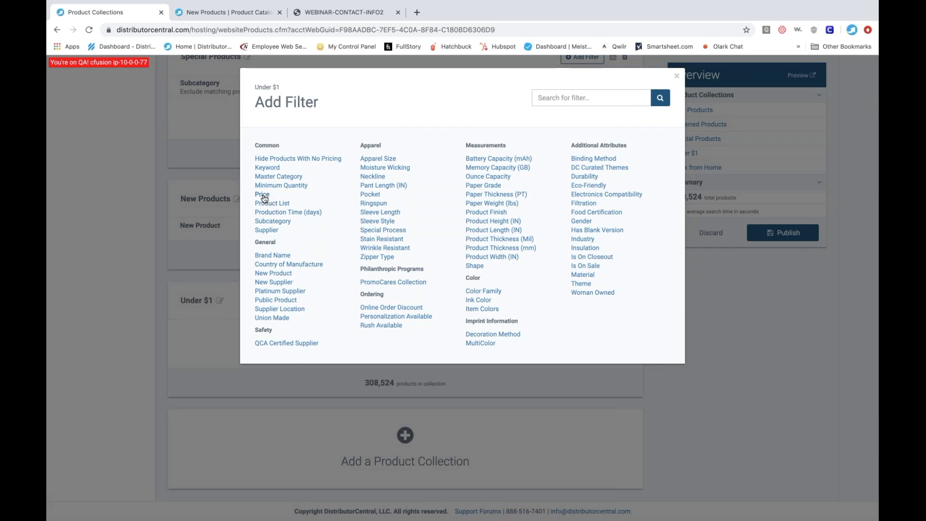
click(263, 195)
click(293, 165)
text(0)
click(486, 160)
text(1.00)
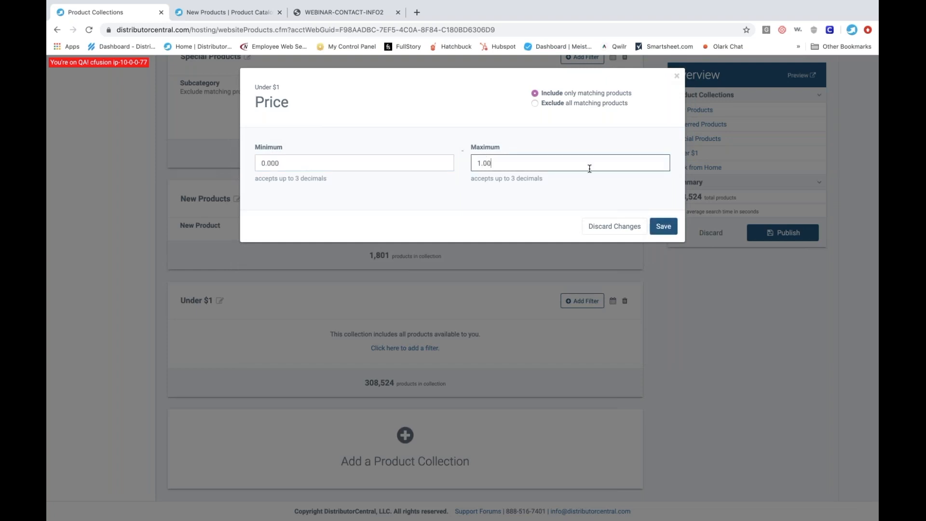
click(664, 227)
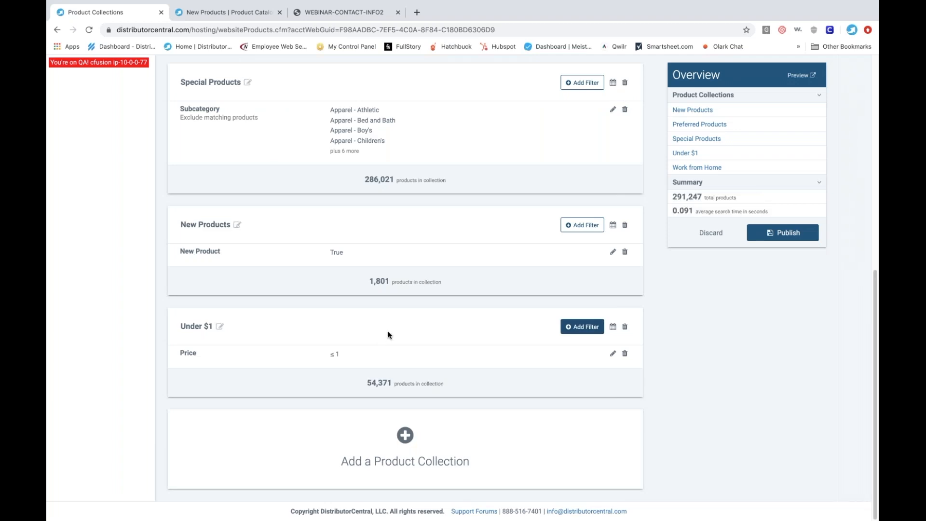
- Add a Master Category filter to the Under $1 collection that includes only Drinkware
click(579, 330)
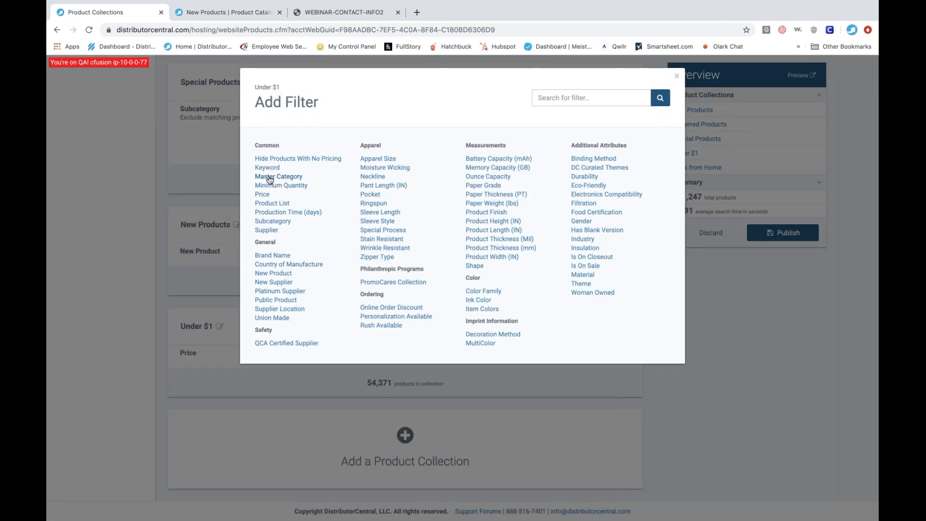
click(271, 178)
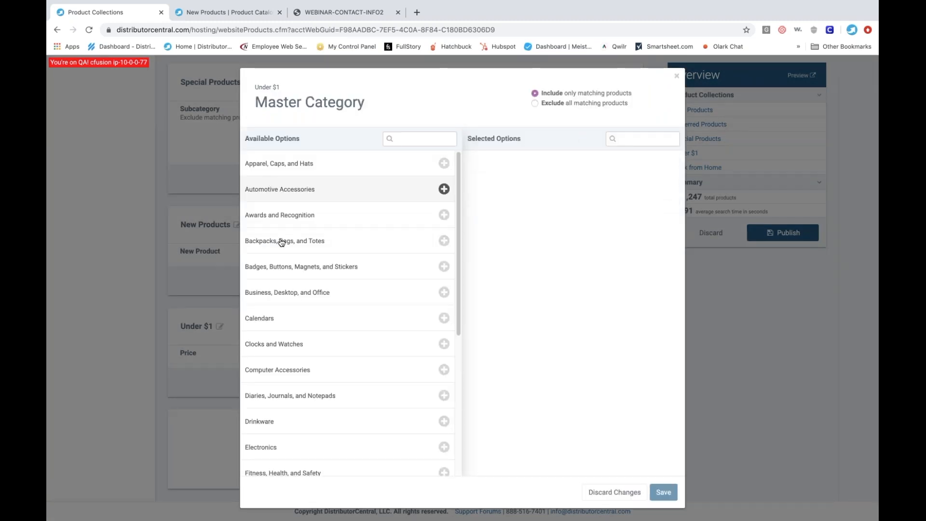
click(399, 138)
text(drink)
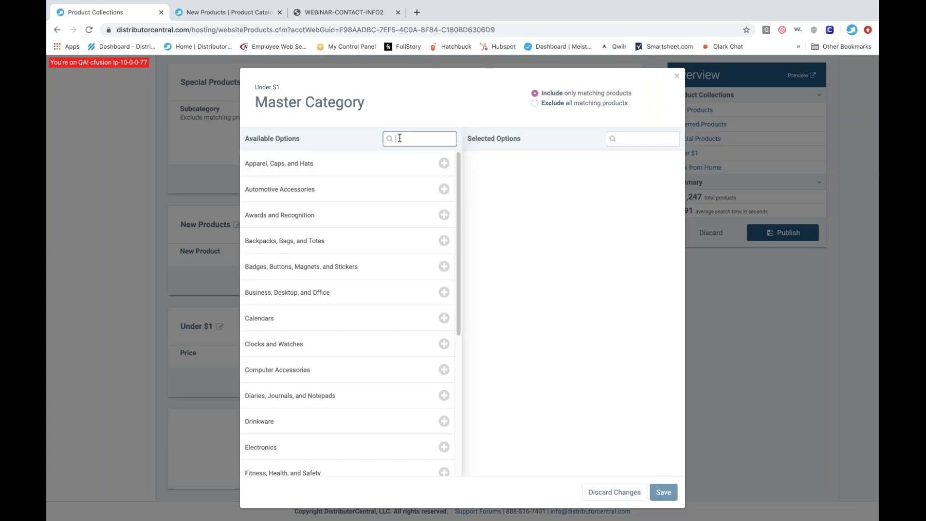
click(364, 182)
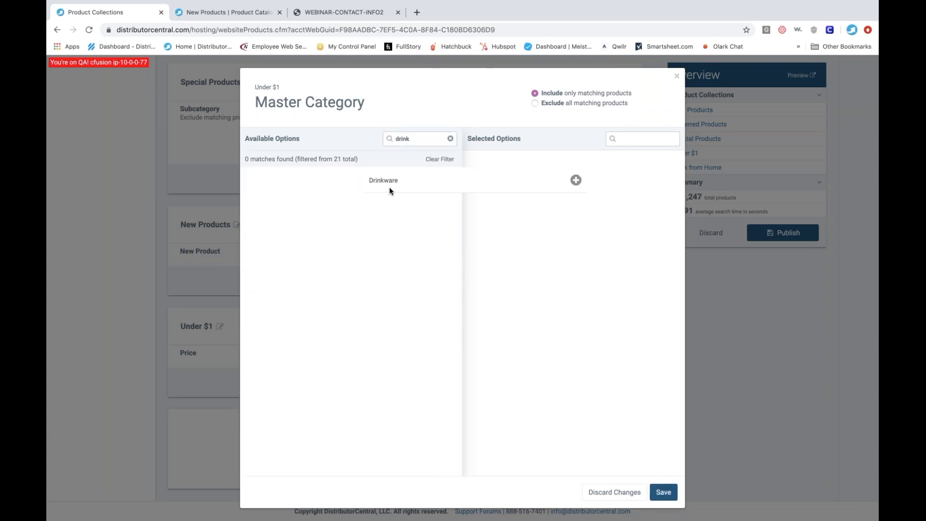
click(666, 491)
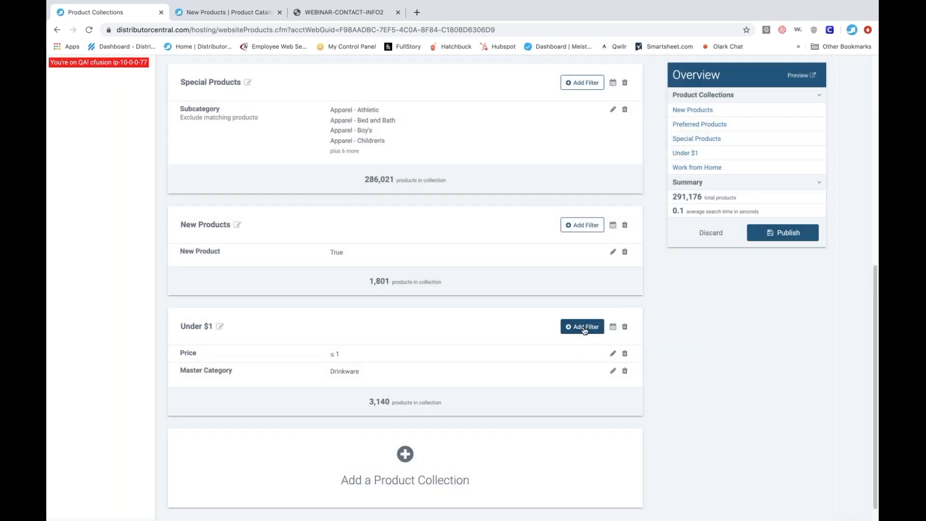
- Add a Subcategory filter to the Under $1 collection that includes only Plastic Cups
click(584, 328)
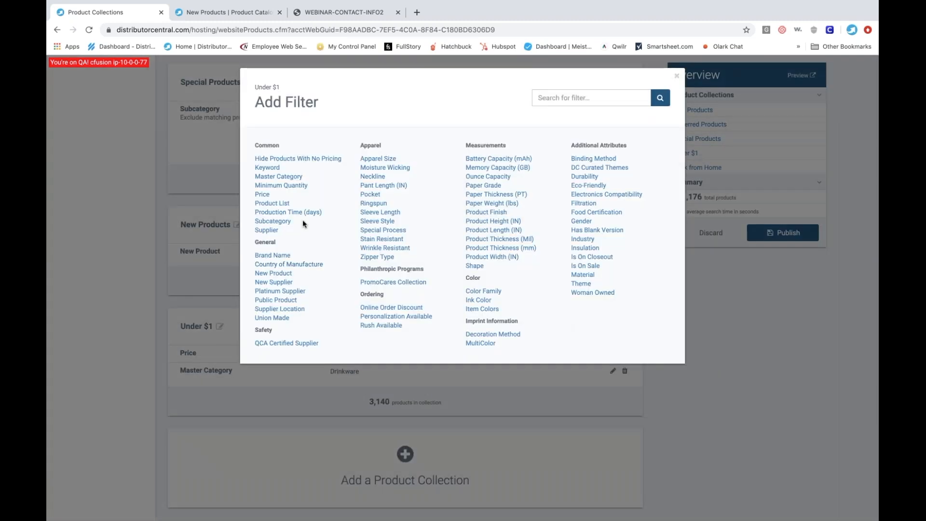
click(280, 222)
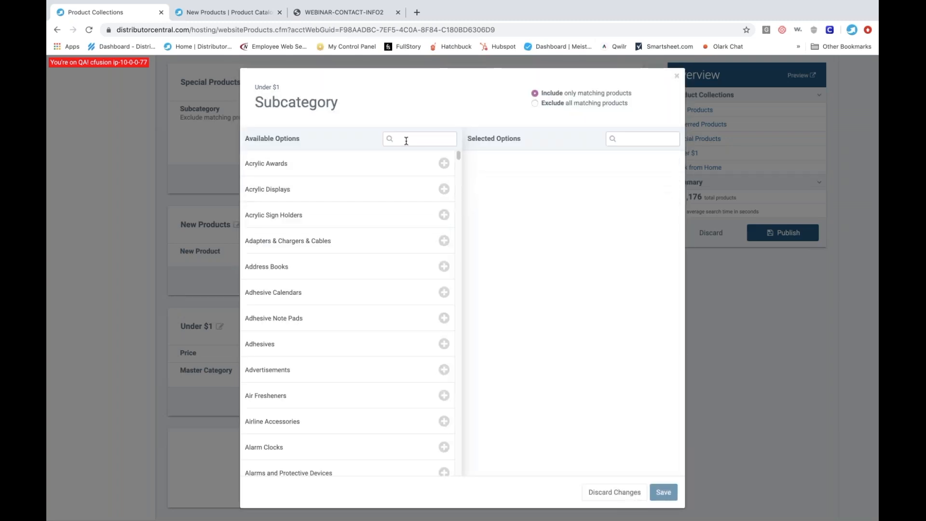
click(407, 141)
text(plasti)
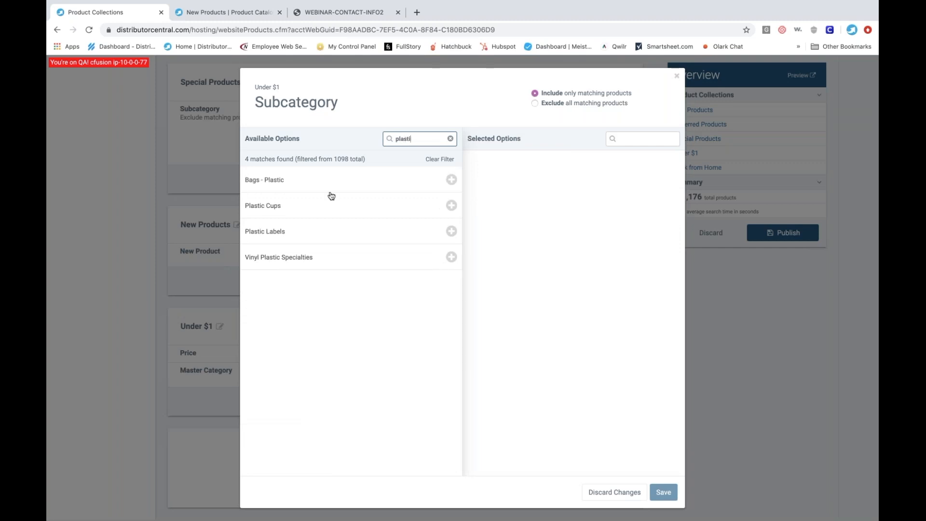
click(281, 209)
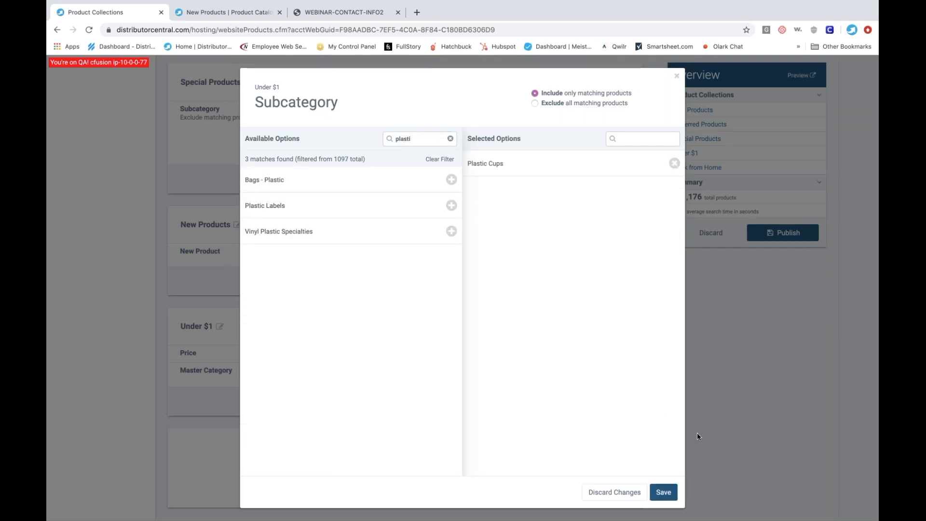
click(662, 493)
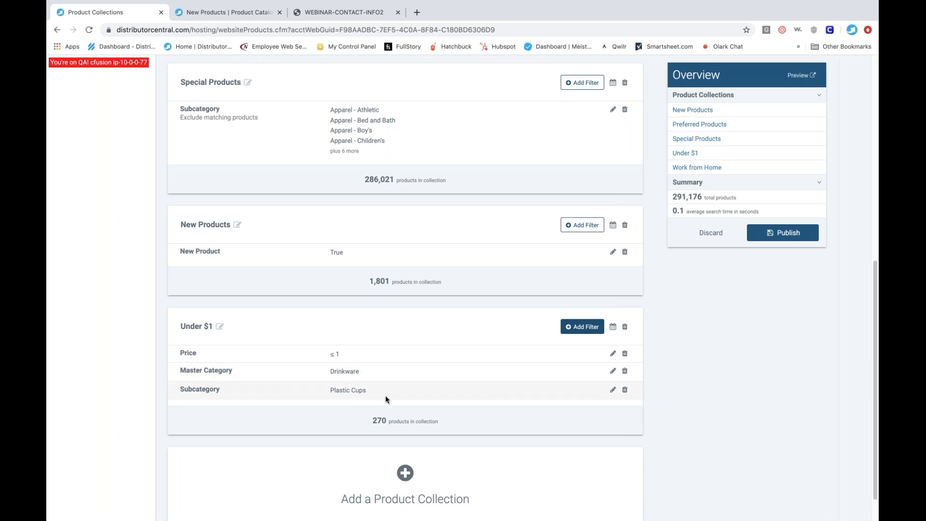
click(704, 387)
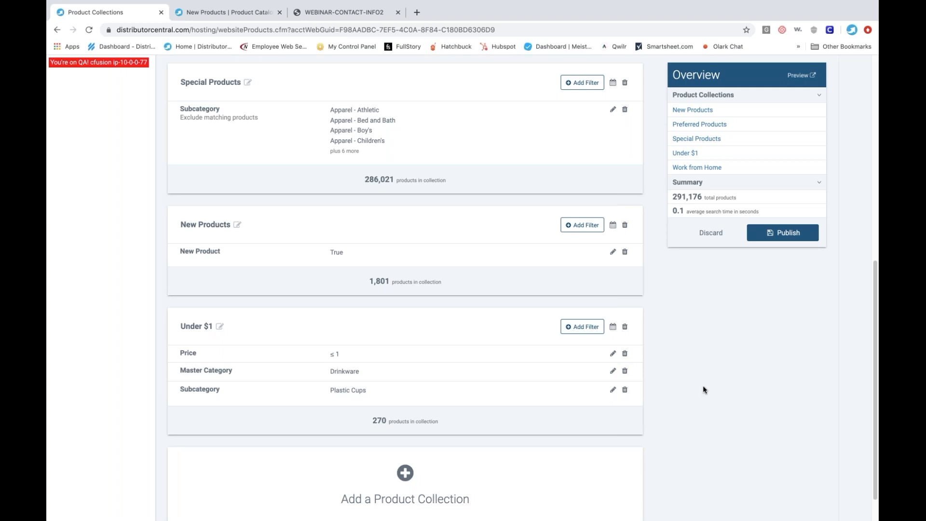
- Preview the unpublished collections on the website and look through the products in the Under $1 collection
click(799, 76)
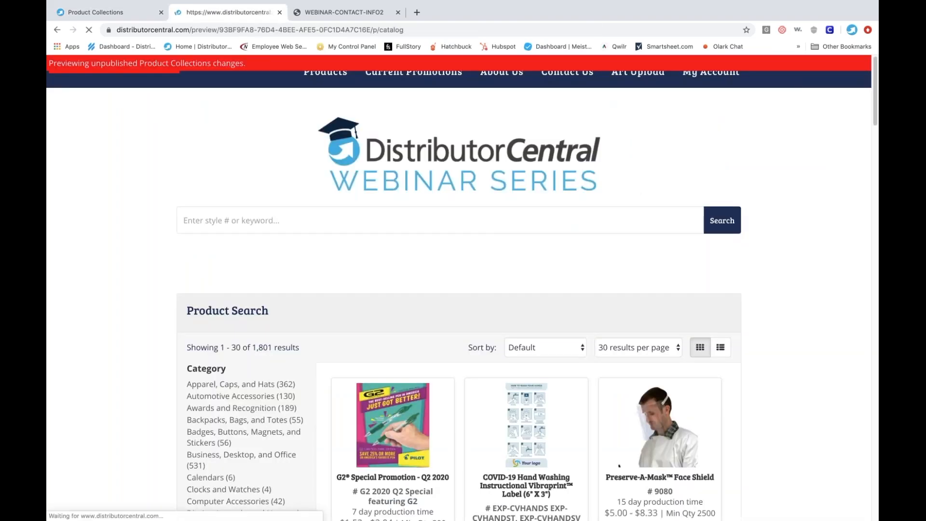
click(243, 388)
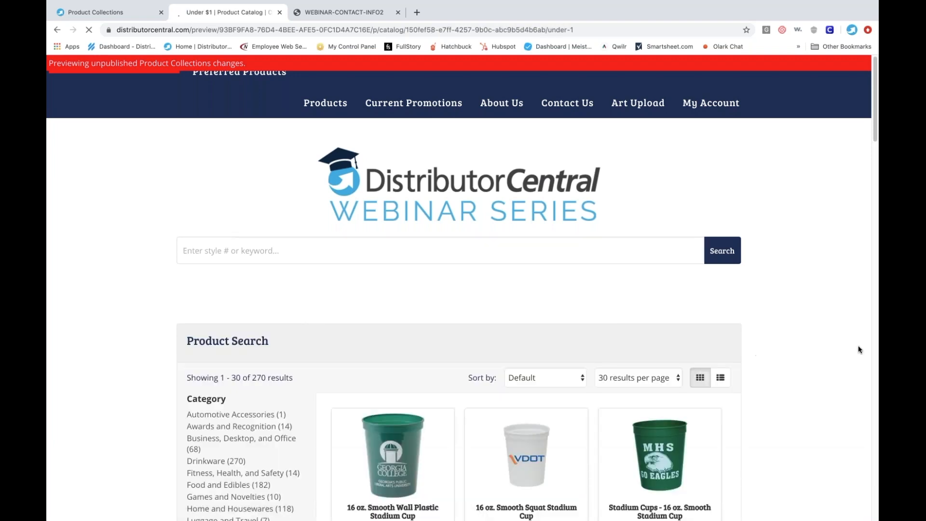
scroll(802, 358, down, 5)
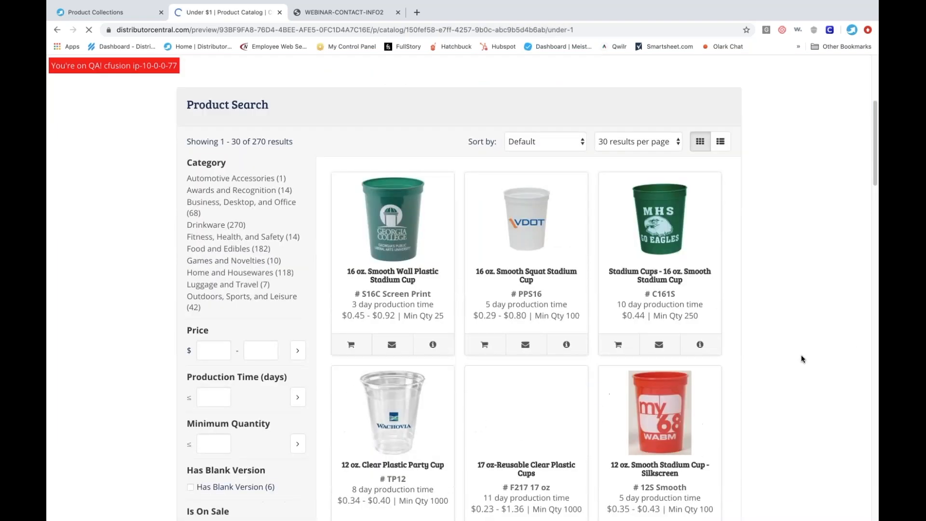
scroll(802, 358, down, 3)
scroll(801, 359, up, 4)
scroll(802, 359, down, 2)
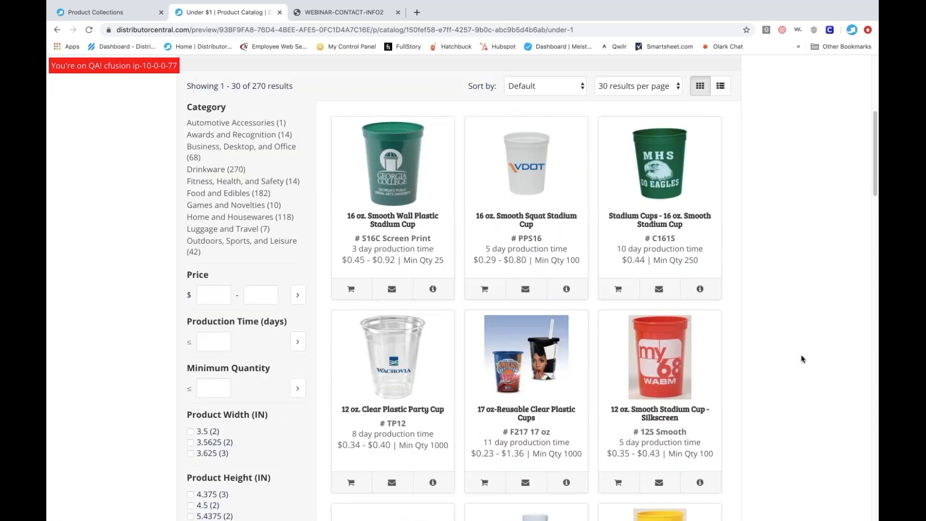
scroll(802, 359, up, 6)
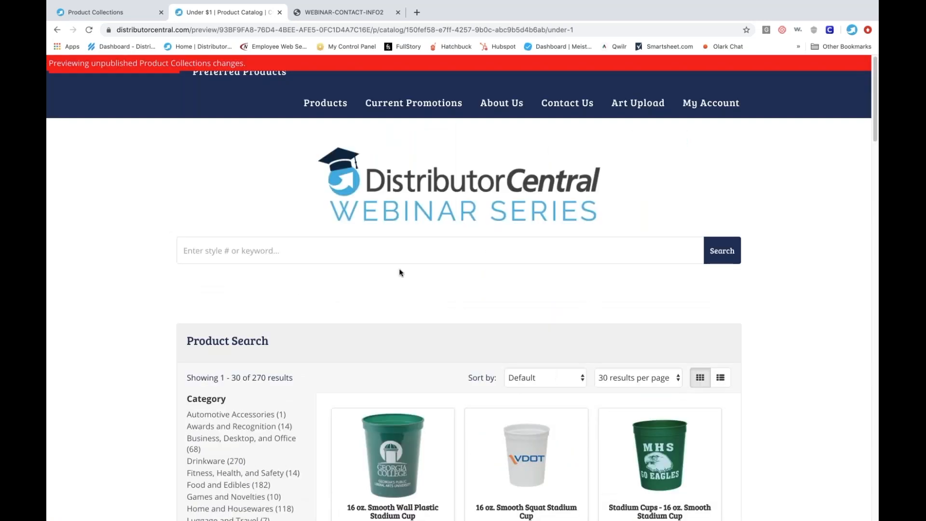
- Return to the Hosting Manager and open the product collections of the Collections Manager Customer Presentation website
click(115, 12)
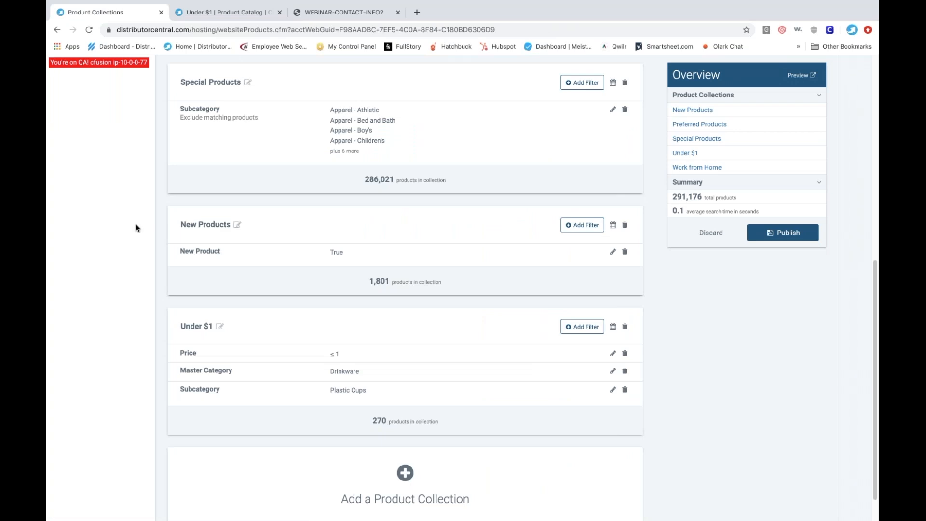
scroll(135, 224, up, 7)
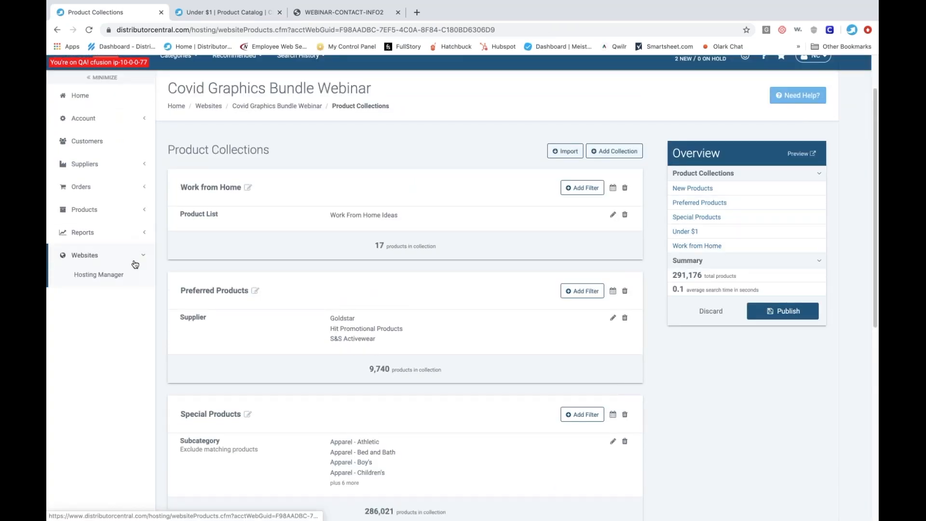
click(99, 275)
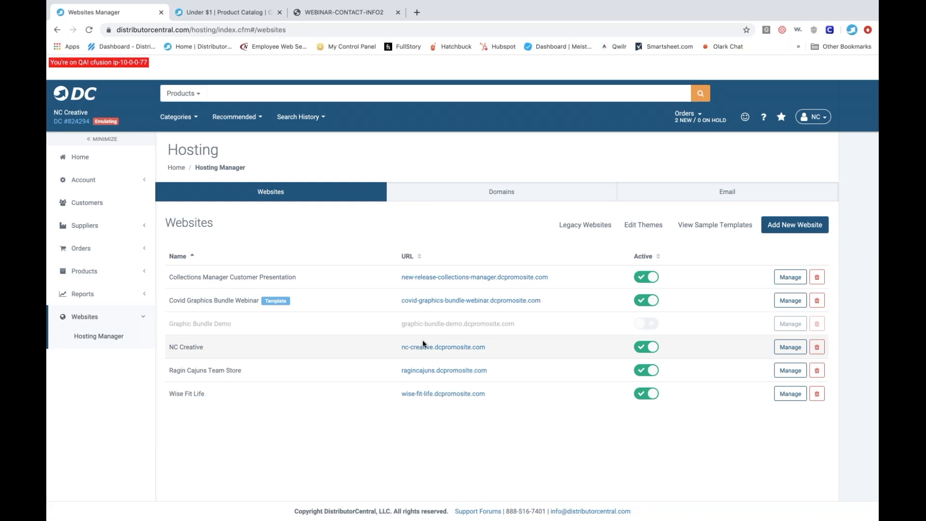
click(790, 277)
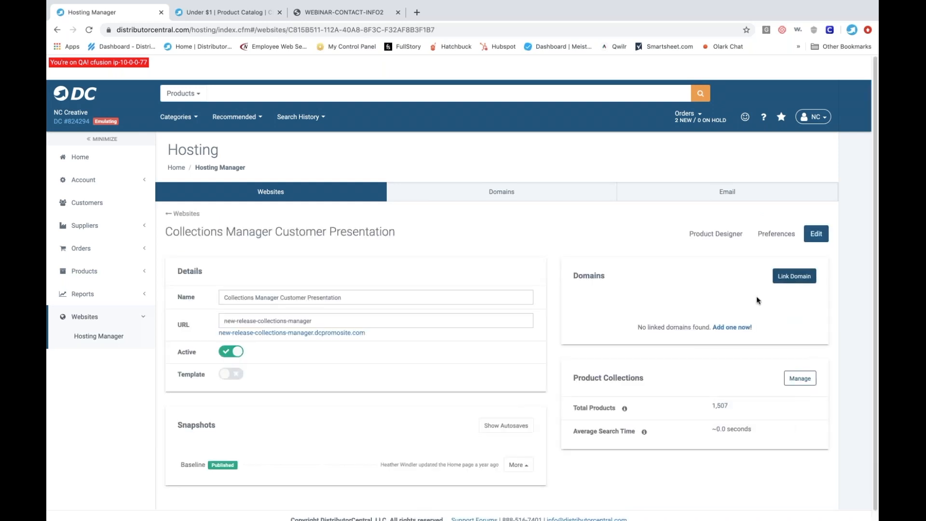
click(804, 381)
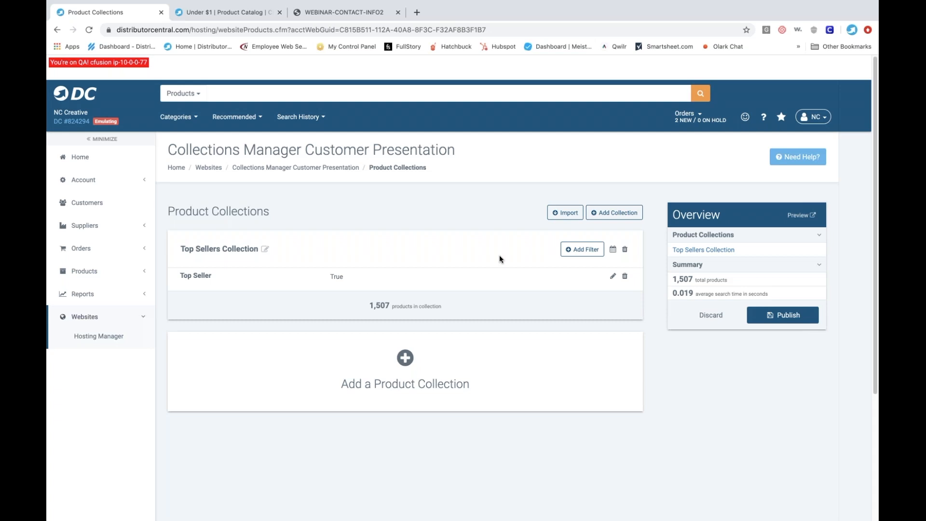
- Add a new product collection with a Brand Name filter that includes only Adidas and Nike
click(405, 358)
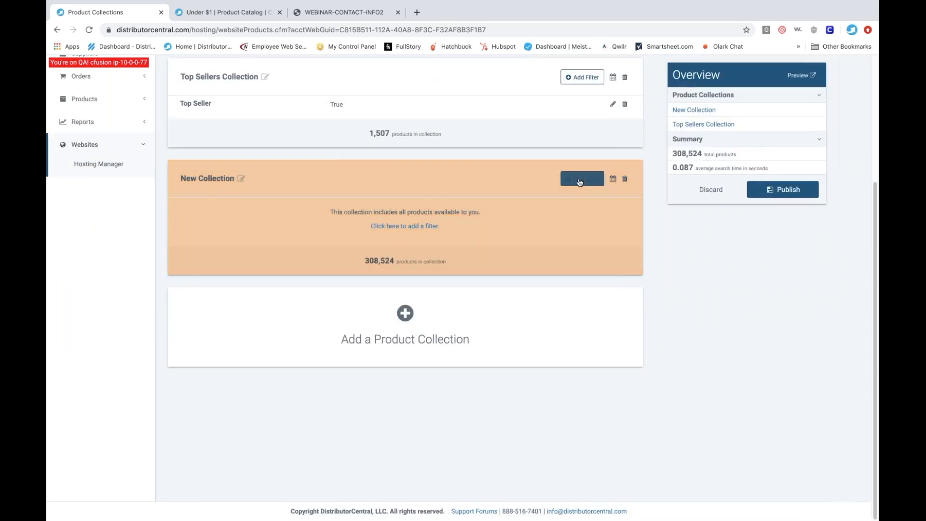
click(582, 179)
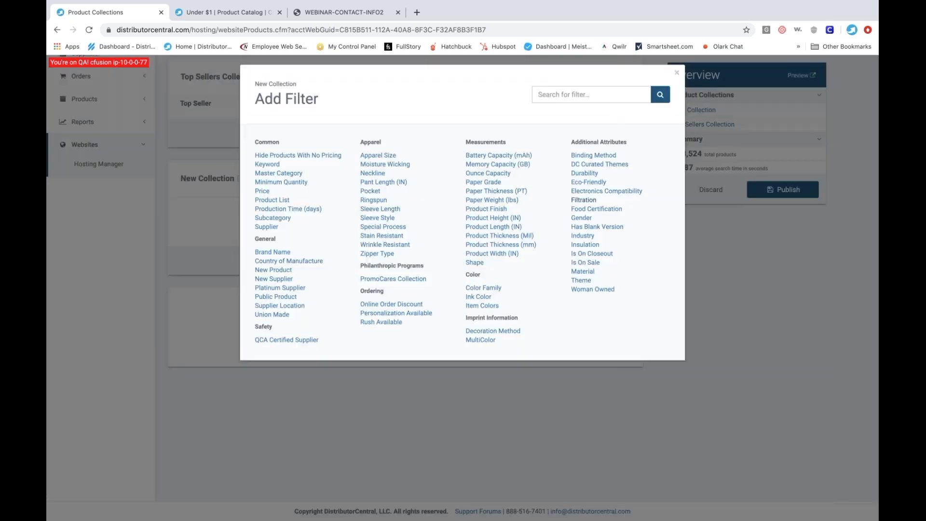
click(283, 256)
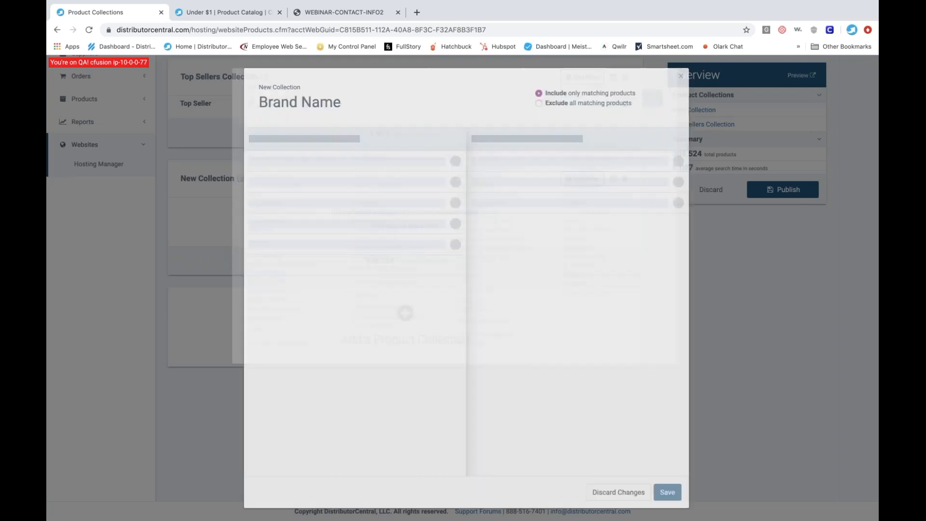
click(420, 140)
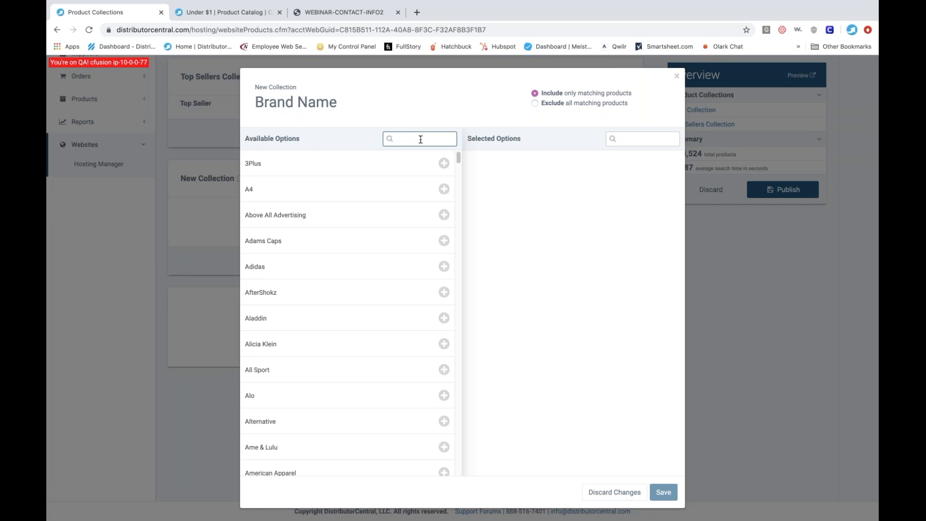
text(addi)
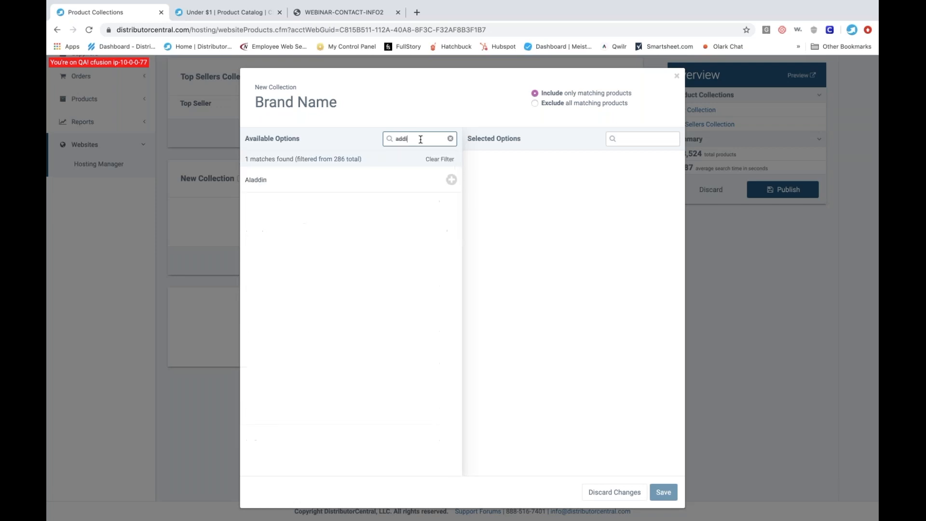
key(BackSpace)
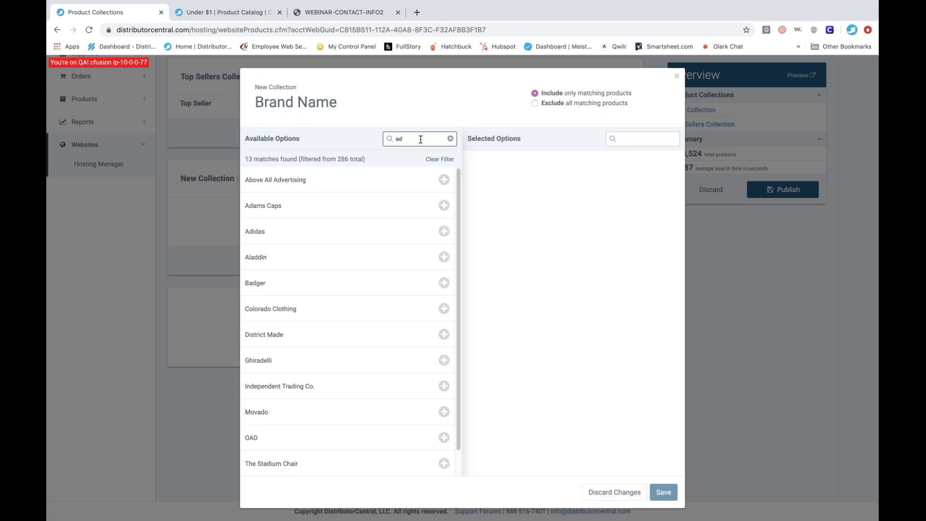
text(id)
click(444, 180)
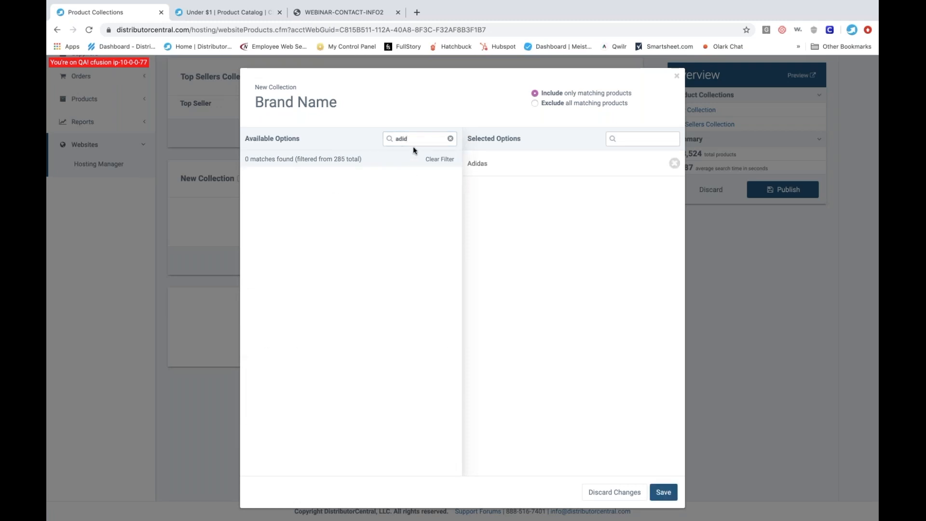
drag(414, 139, 389, 139)
text(nike)
click(349, 181)
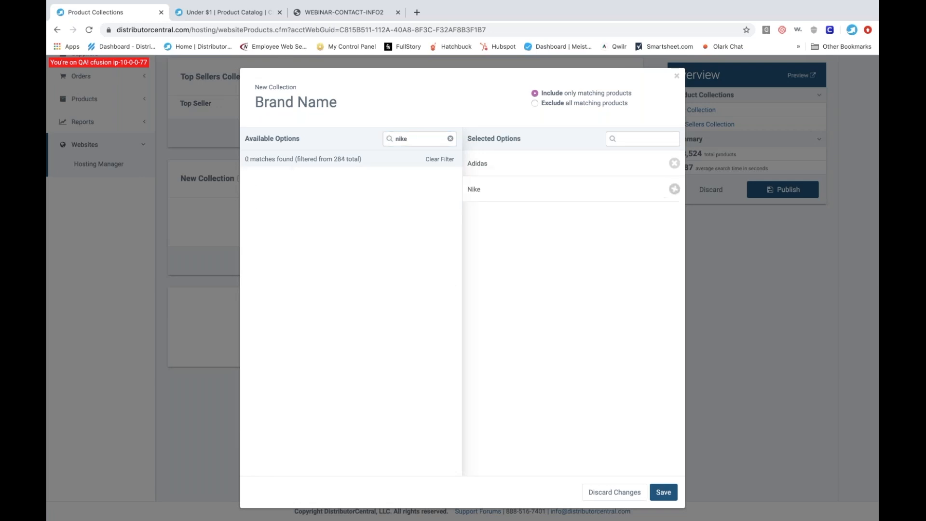
click(664, 492)
- Rename the new Adidas and Nike collection to Brand Name Items
click(226, 180)
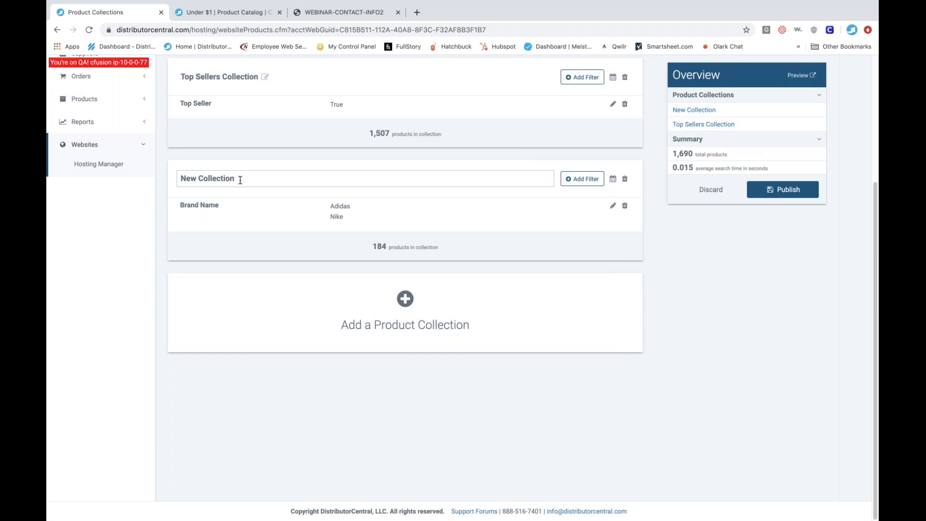
drag(236, 179, 180, 179)
text(Brand Name Items)
key(Return)
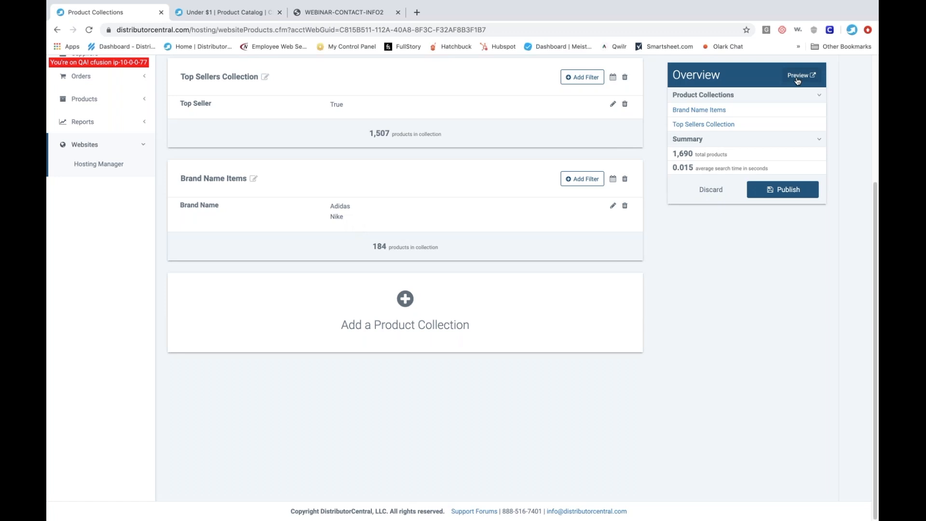
- Preview the unpublished collections on the website and return to the Product Collections page
click(797, 77)
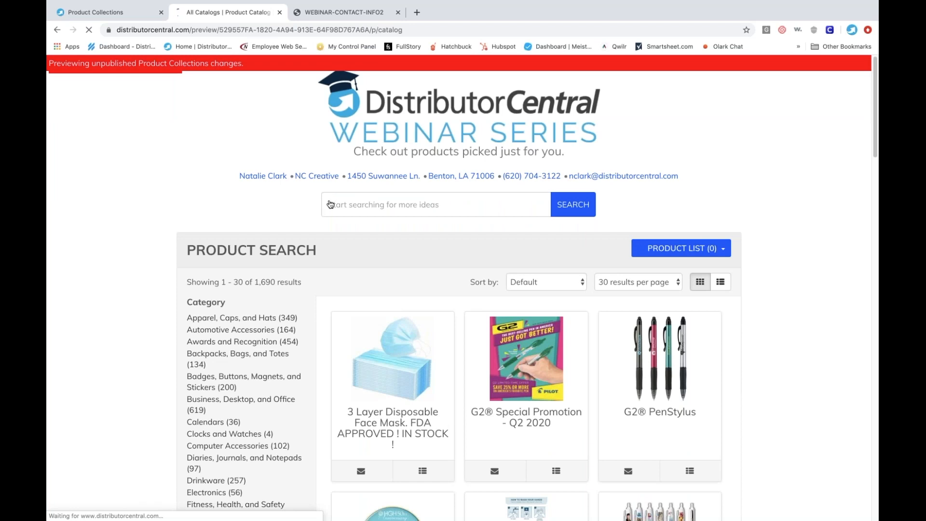
click(112, 13)
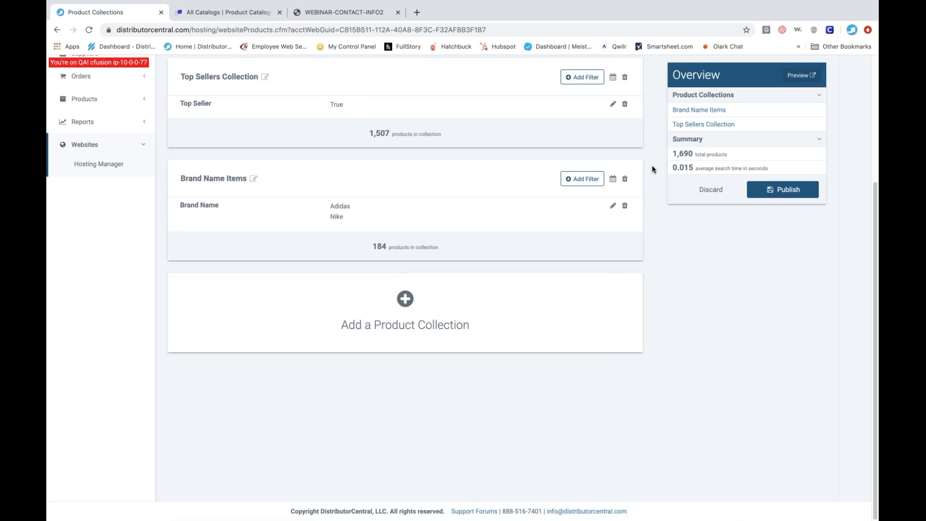
- Delete the Top Sellers Collection from the website's product collections
scroll(653, 169, up, 1)
click(625, 94)
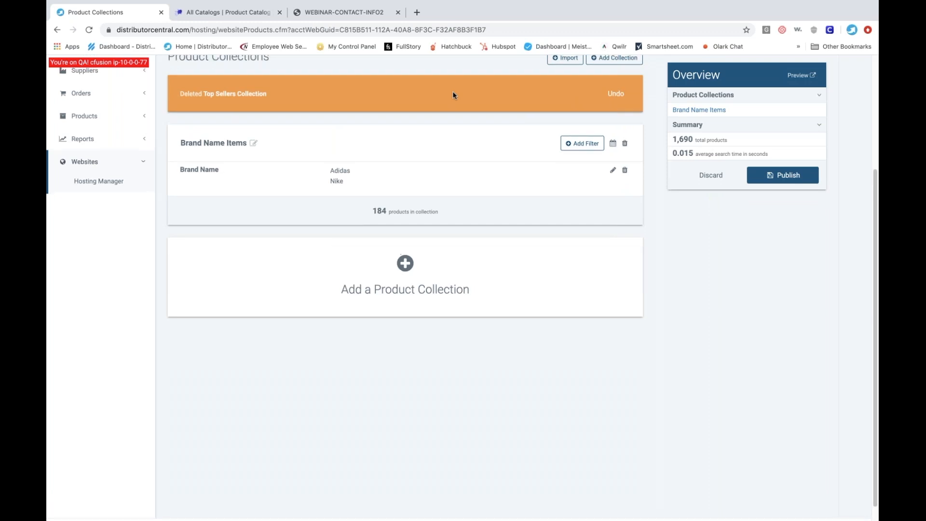
scroll(453, 95, up, 3)
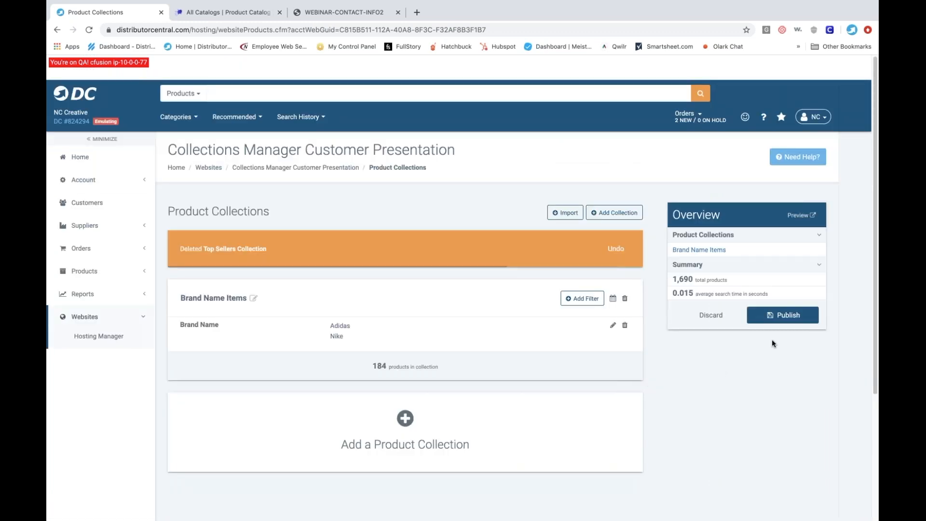
click(783, 315)
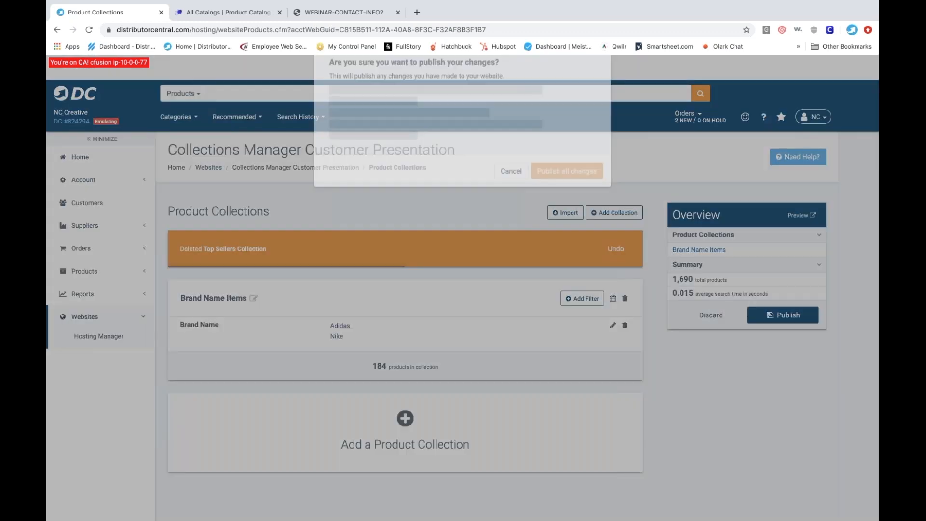
click(511, 179)
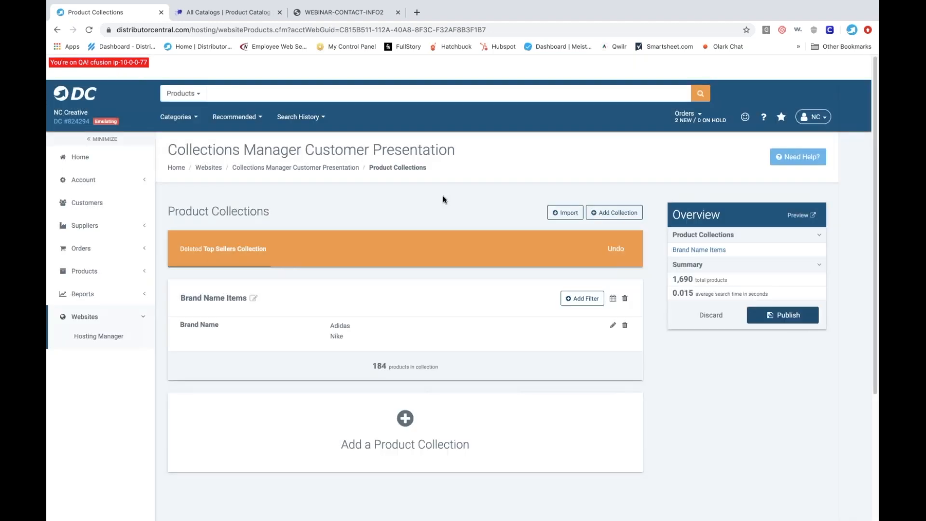
- Add another product collection and name it Pens
scroll(443, 195, down, 1)
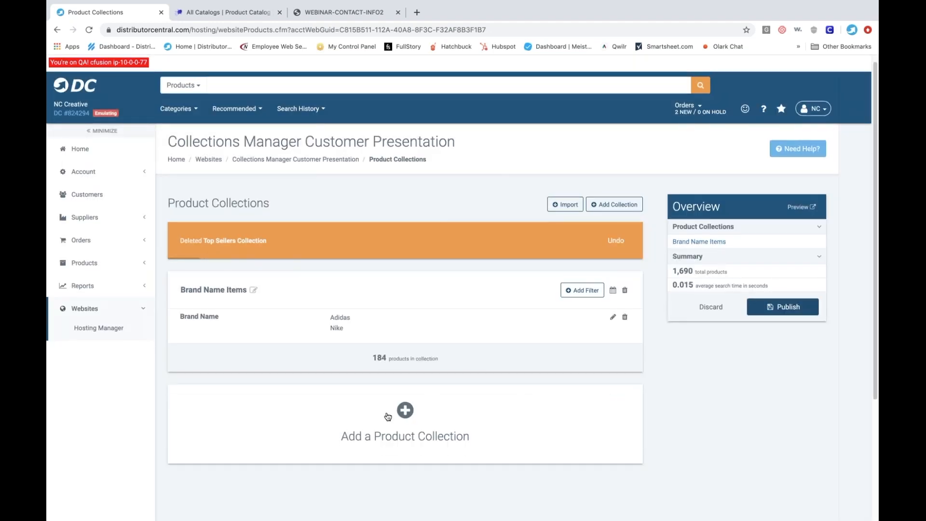
click(405, 411)
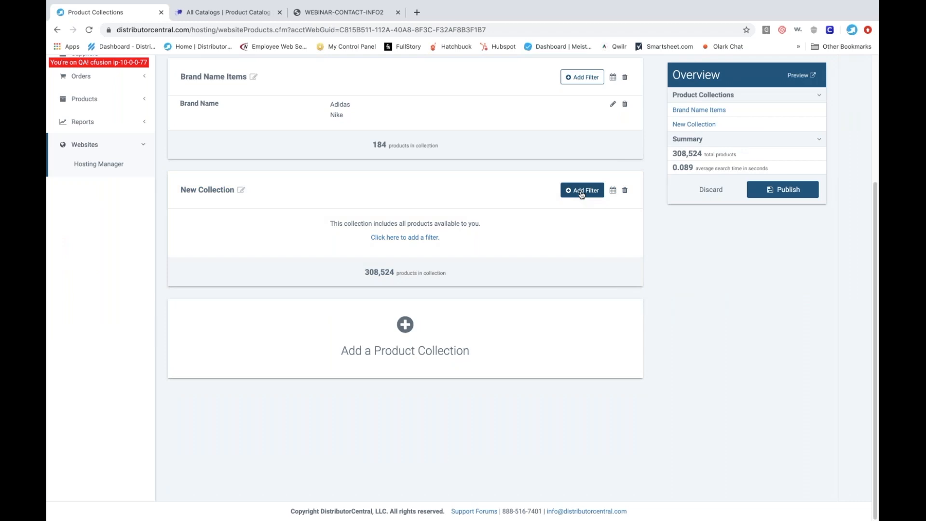
click(242, 190)
drag(236, 190, 180, 190)
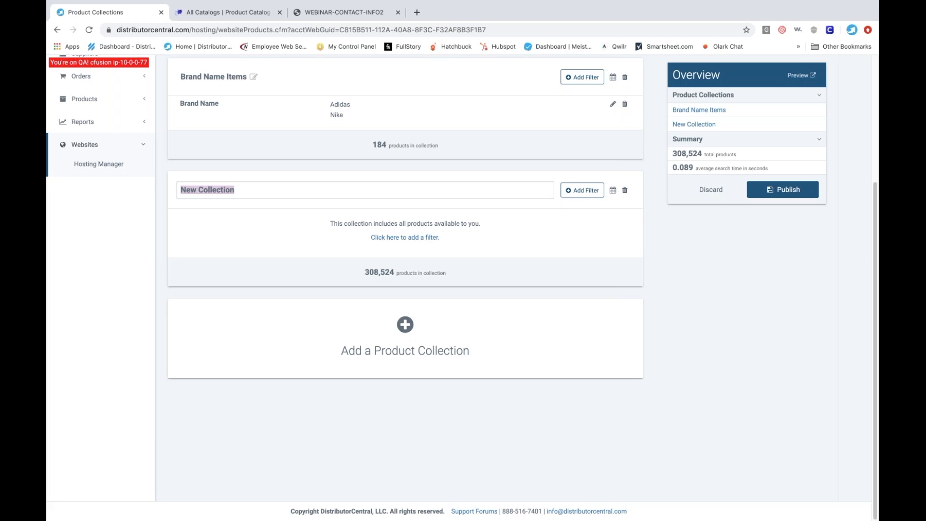
text(Pens)
- Add a Minimum Quantity filter to the Pens collection with a maximum of 250
click(572, 191)
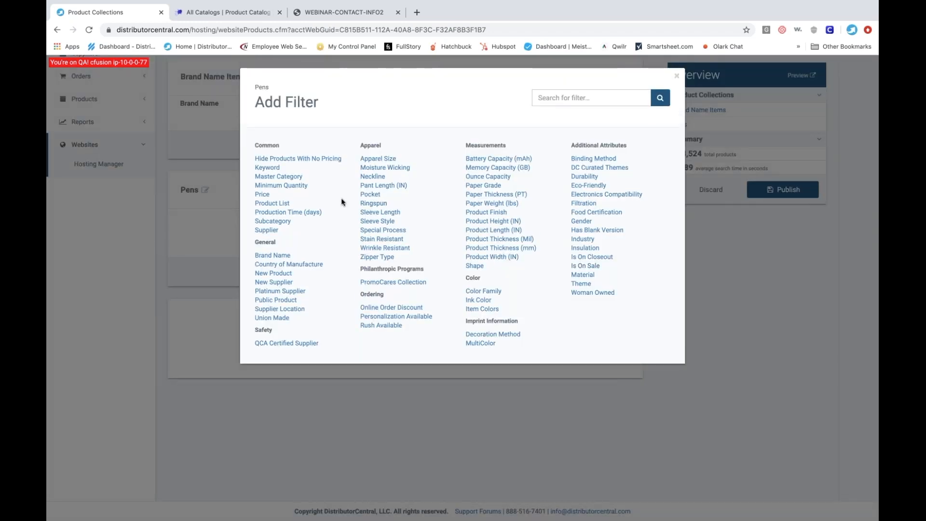
click(294, 186)
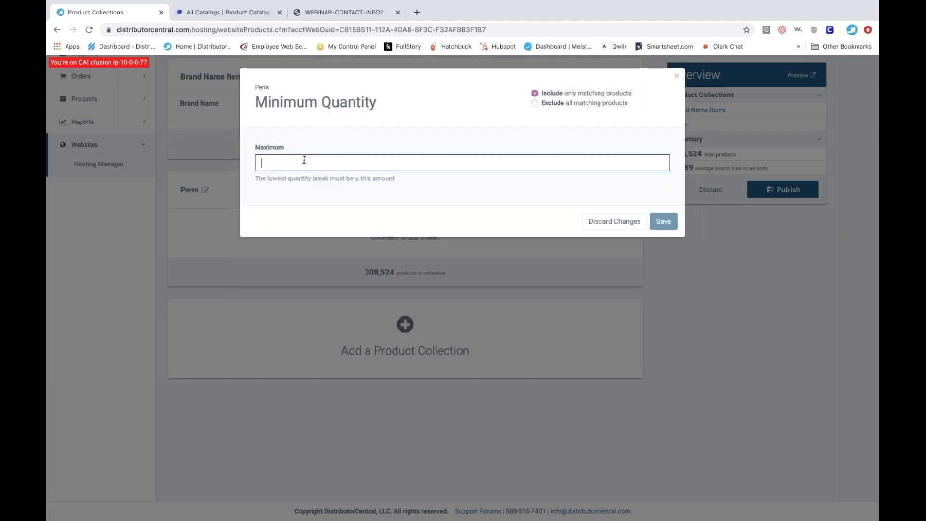
text(250)
click(663, 222)
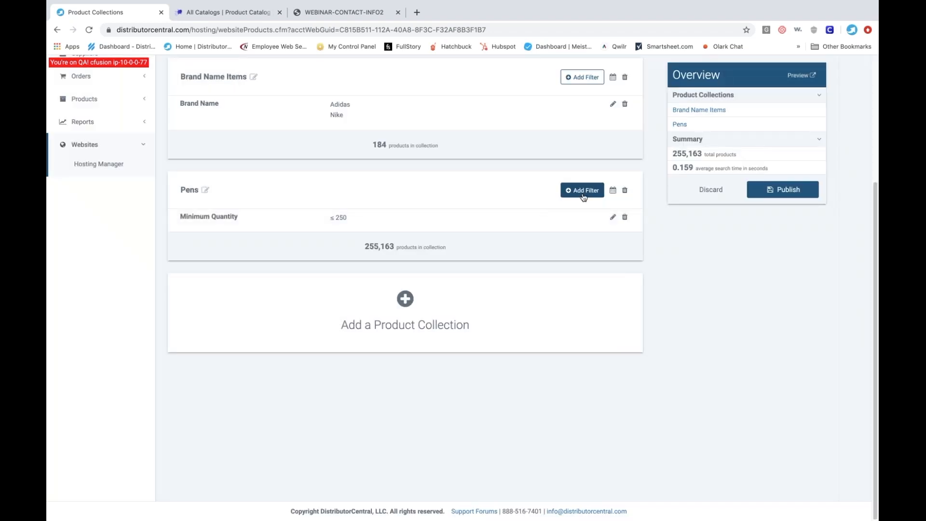
- Add a Price filter to the Pens collection with a minimum of 0 and a maximum of 2.00
click(583, 190)
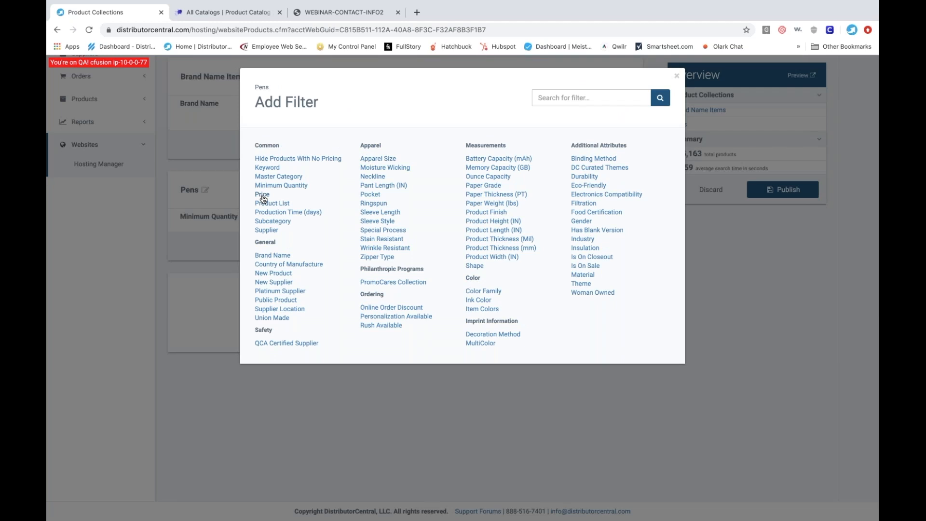
click(262, 195)
click(286, 166)
text(0)
key(Tab)
text(2.00)
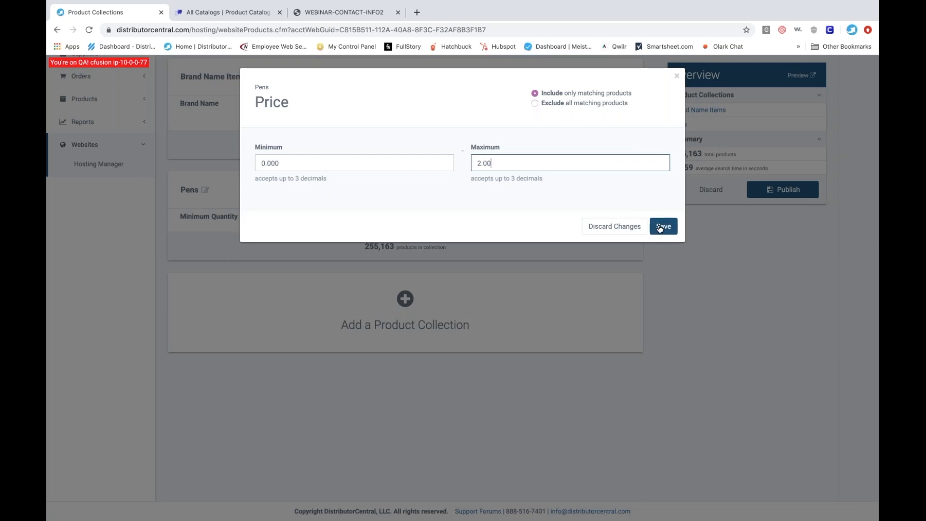
click(662, 226)
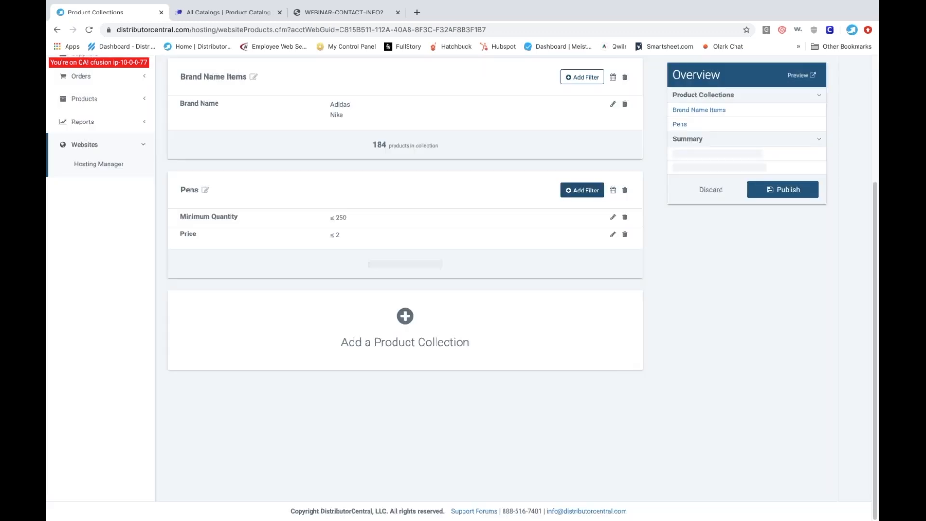
- Add a Master Category filter to the Pens collection that includes only Writing Instruments
click(585, 192)
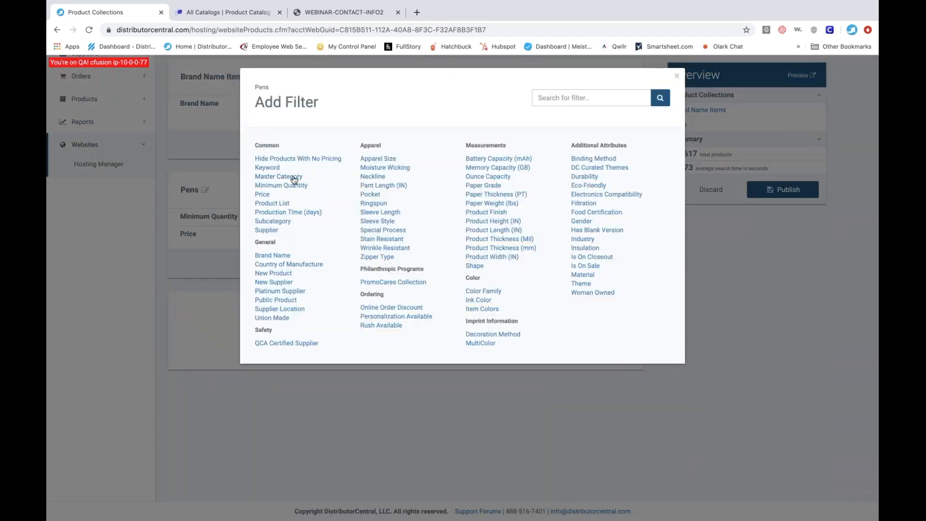
click(293, 177)
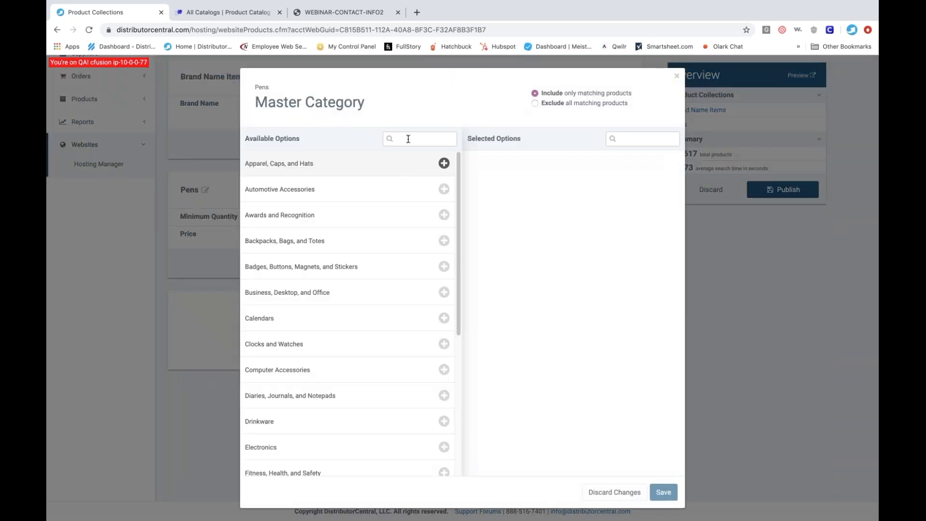
click(408, 139)
text(w)
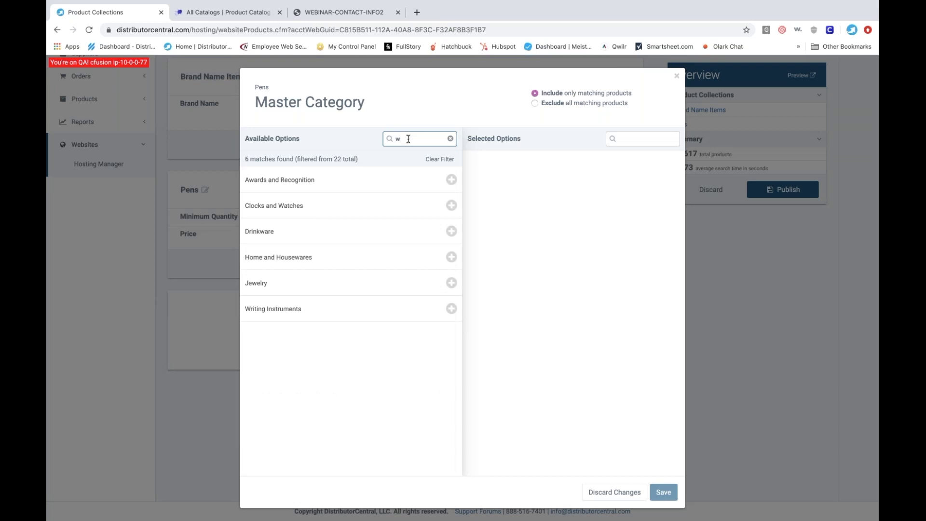
click(300, 313)
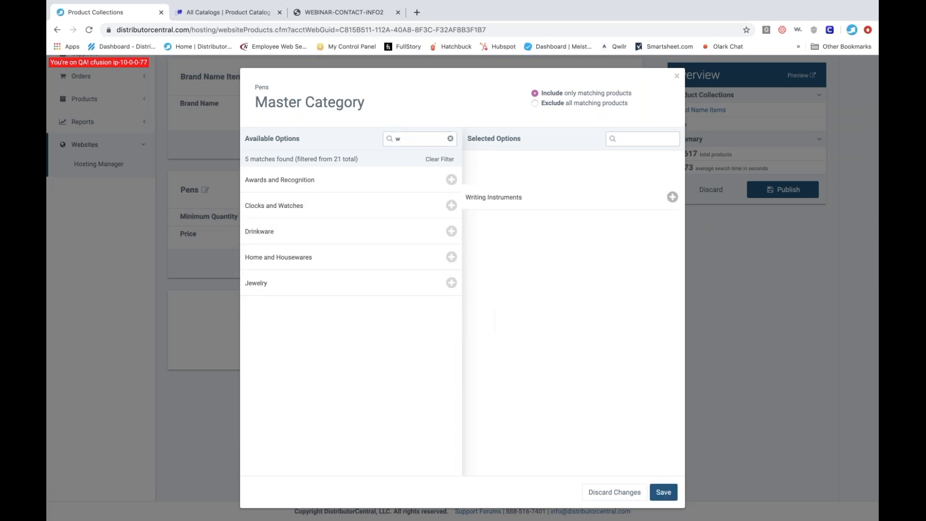
click(662, 493)
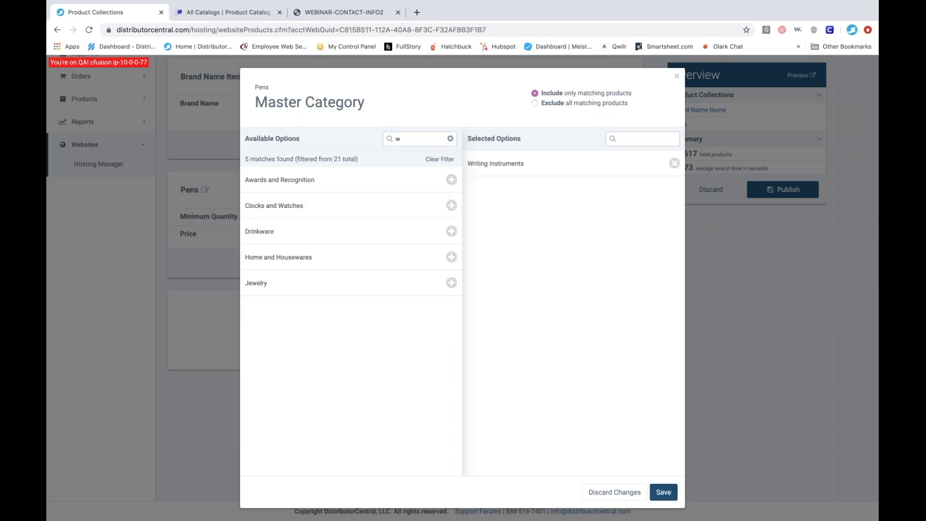
- Add a Subcategory filter to the Pens collection that includes only Ballpoint Pens and Gel Pens
click(584, 190)
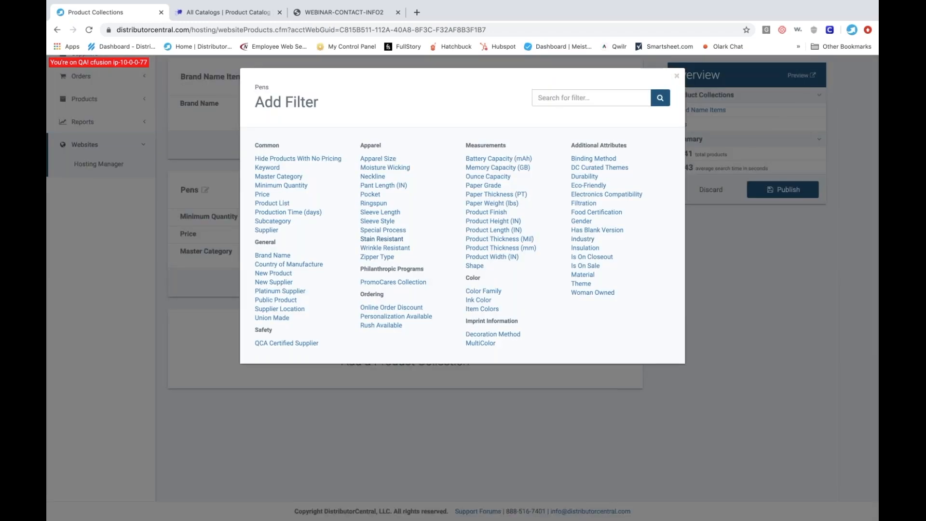
click(283, 226)
click(408, 140)
text(pen)
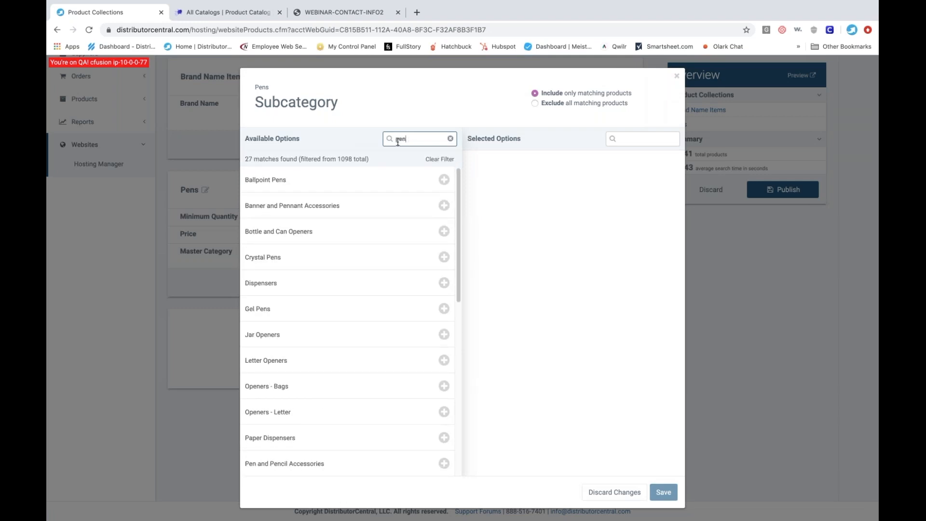
click(296, 180)
click(294, 282)
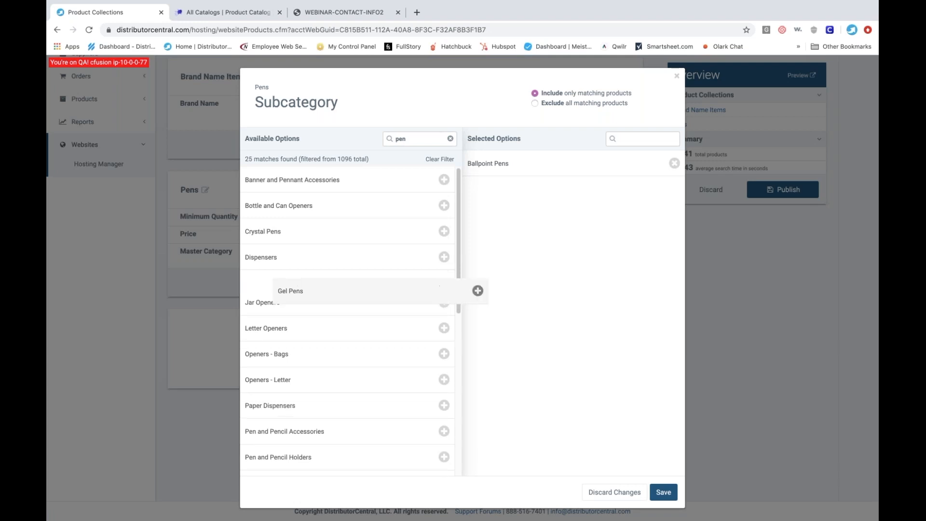
click(664, 492)
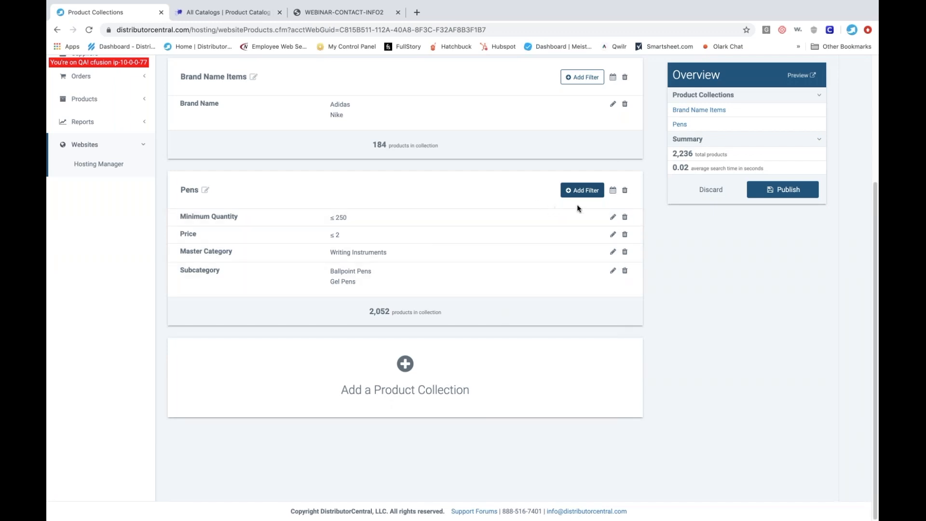
- Add a Supplier filter to the Pens collection that includes only Goldstar and Hub
click(585, 191)
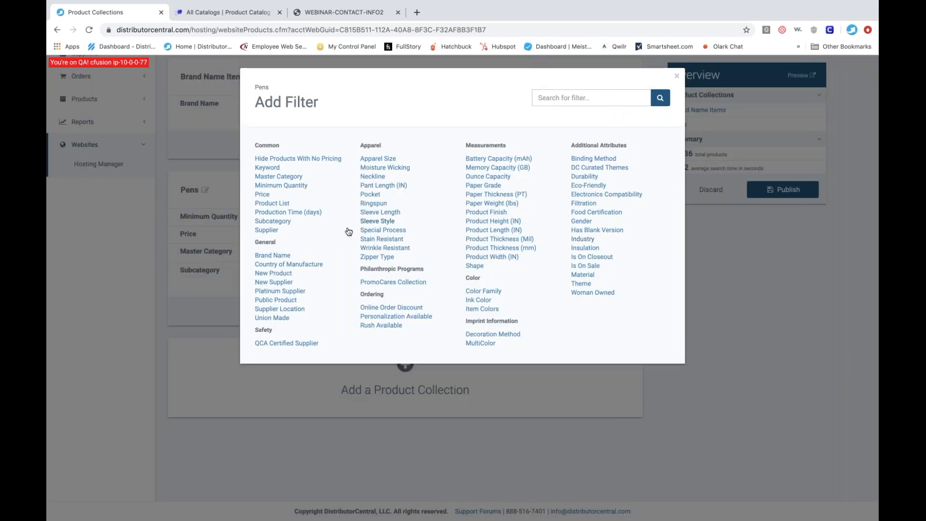
click(267, 230)
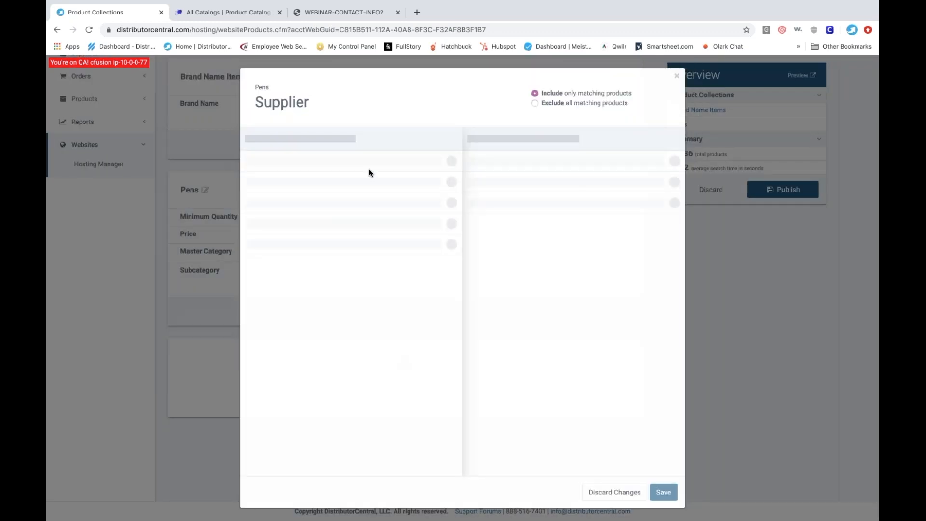
click(414, 138)
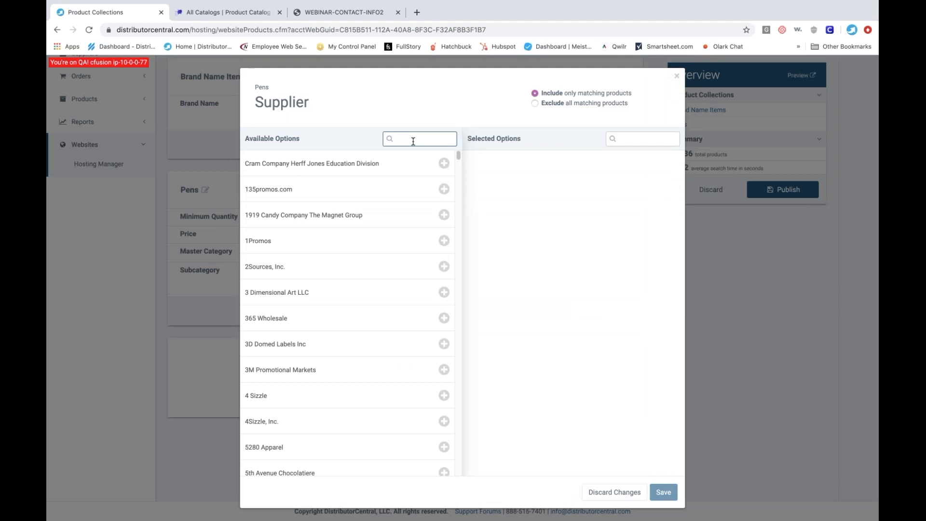
text(goldstar)
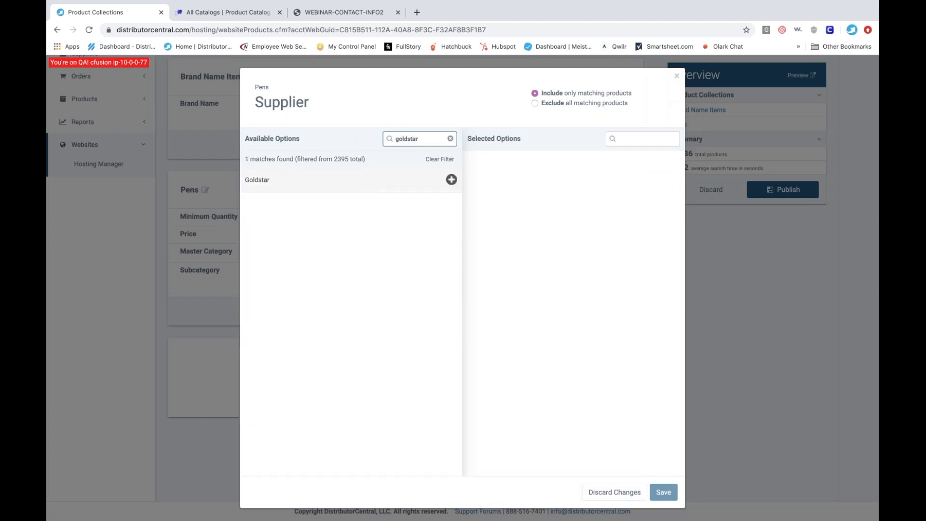
click(451, 180)
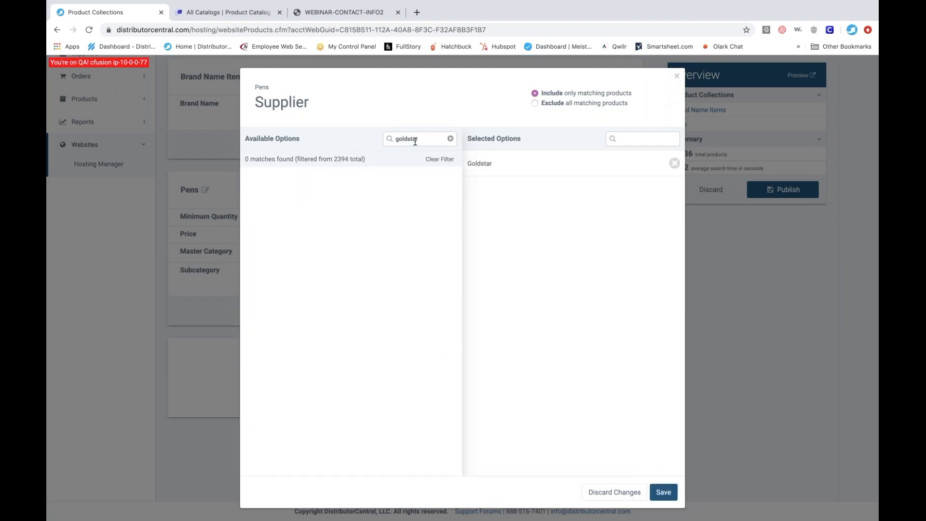
double_click(415, 140)
text(hub)
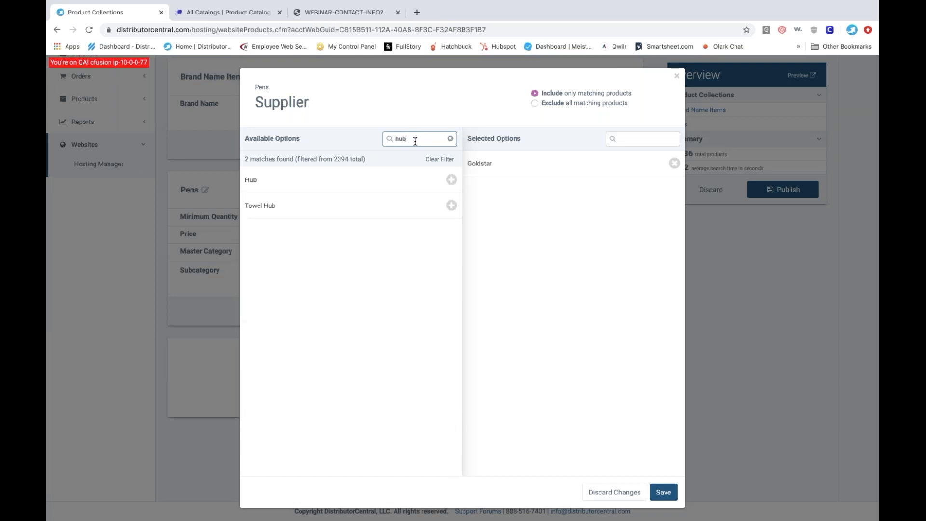
click(380, 179)
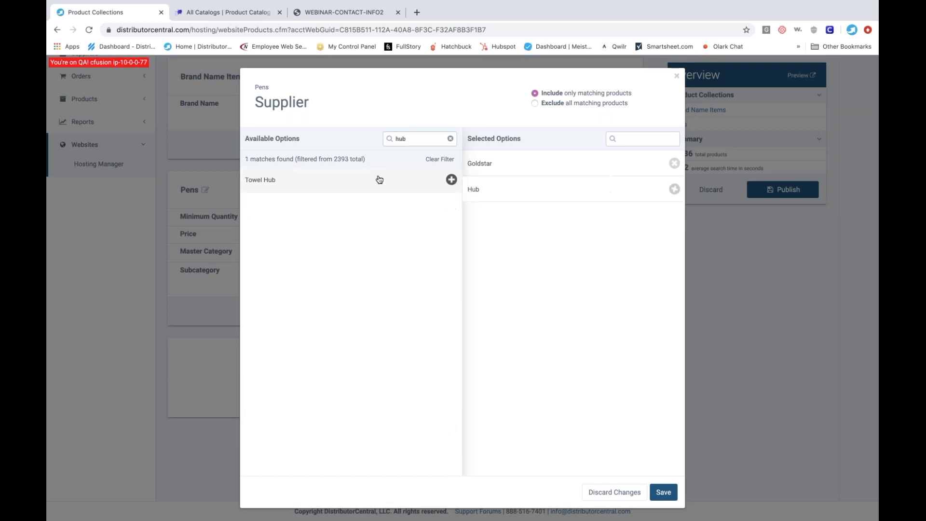
click(663, 493)
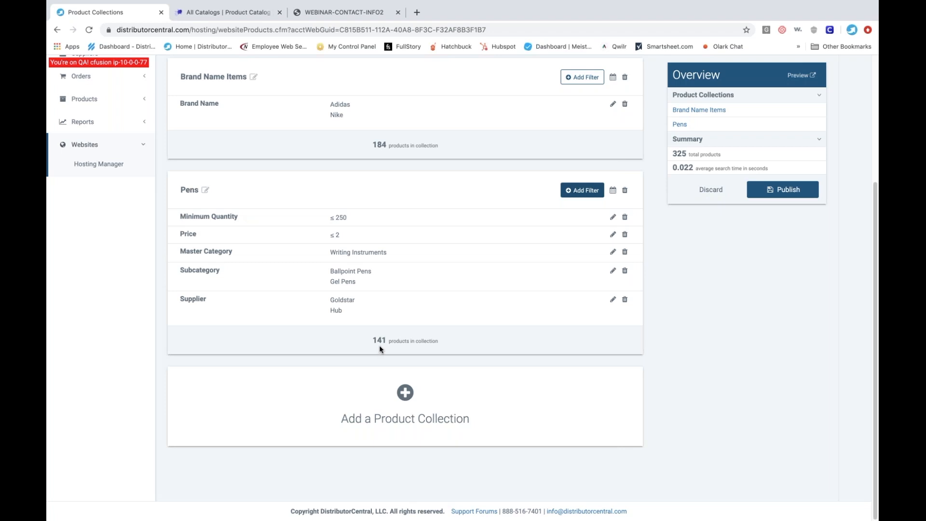
- Publish the added Pens collection and preview the website's product catalog
click(789, 194)
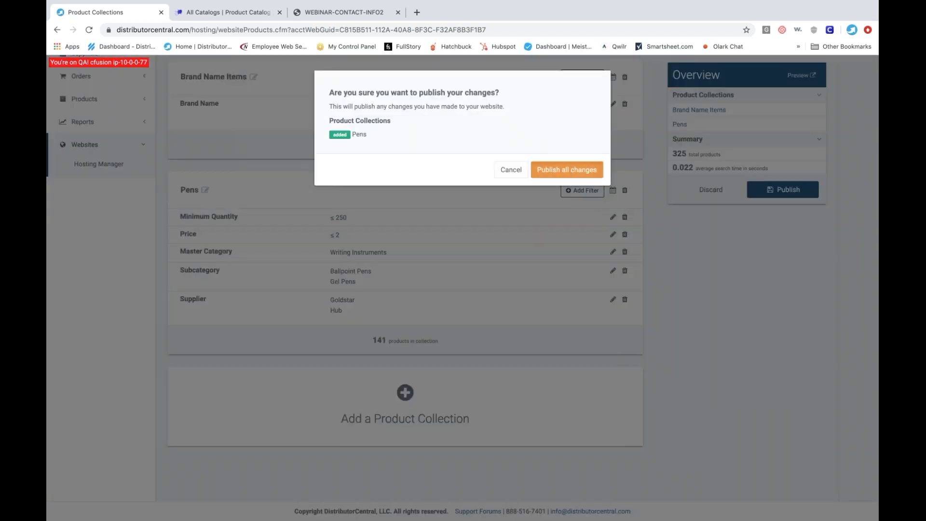
click(565, 171)
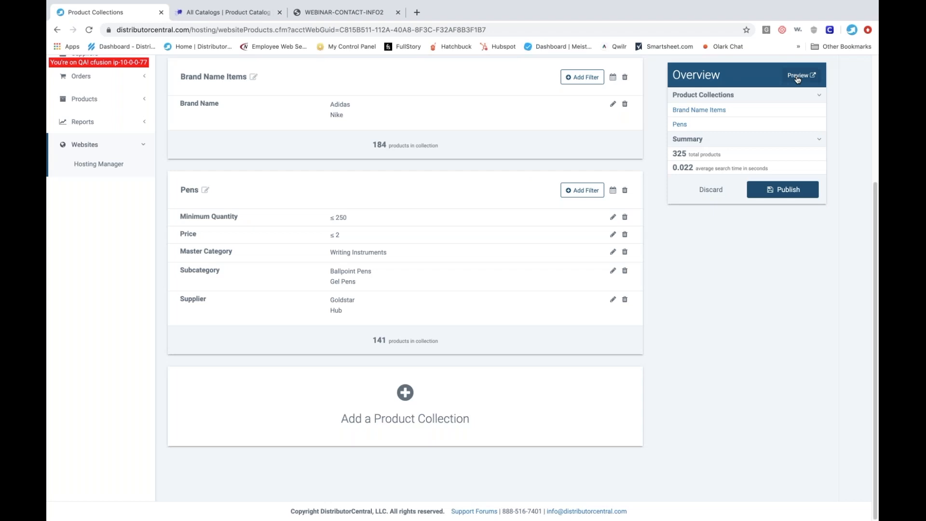
click(798, 76)
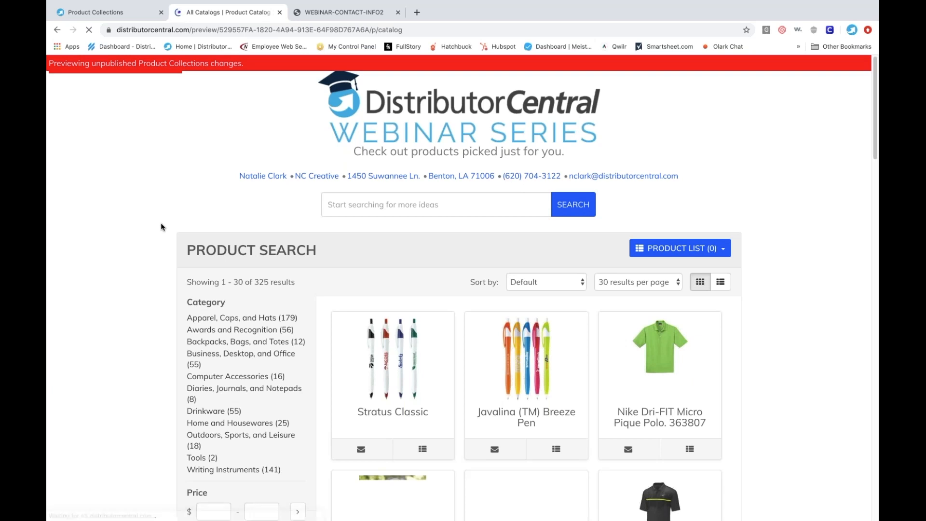
scroll(161, 227, down, 3)
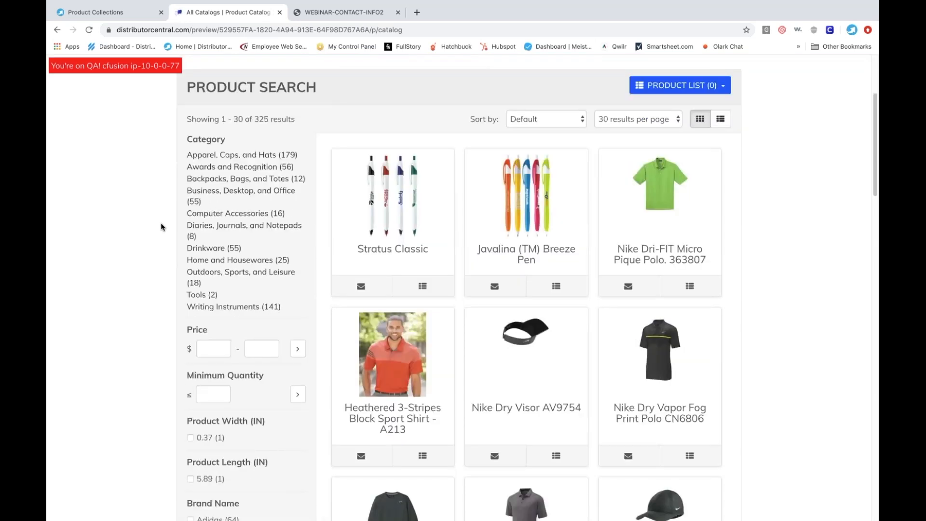
scroll(161, 227, down, 1)
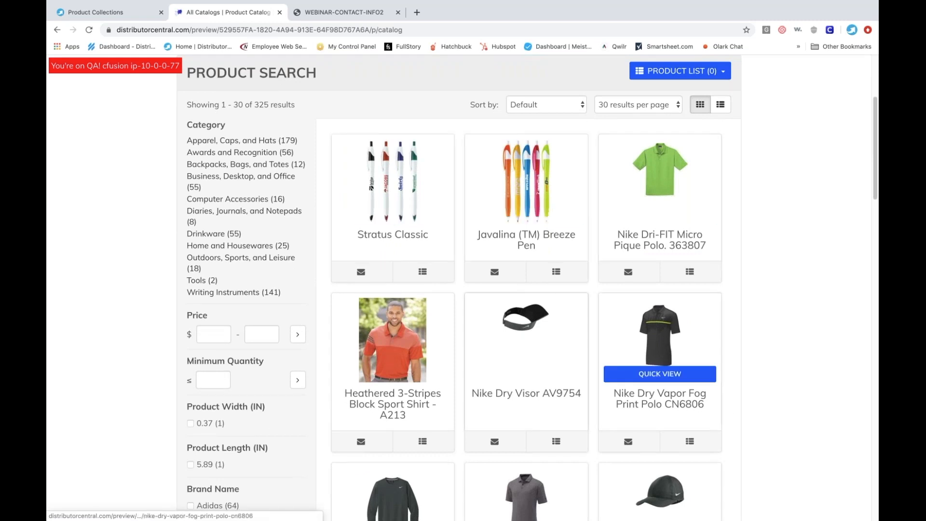
scroll(618, 262, down, 3)
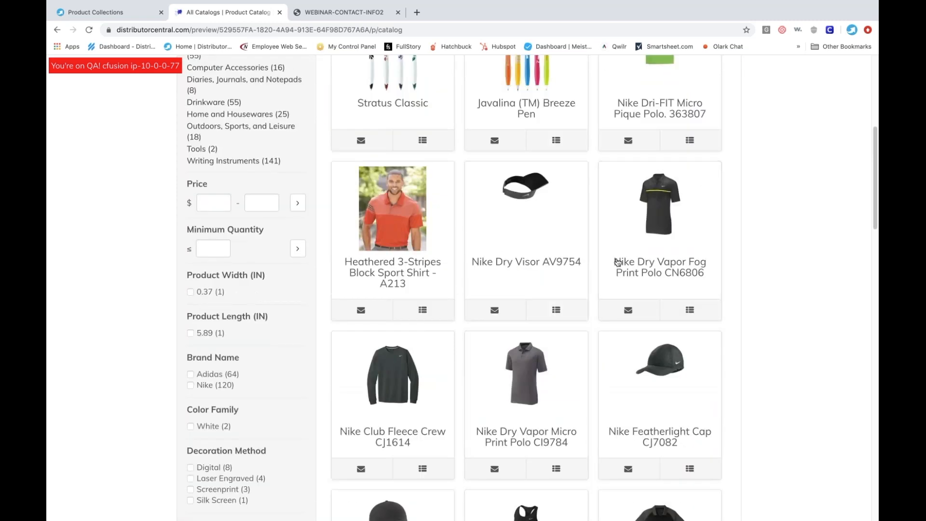
scroll(618, 262, up, 1)
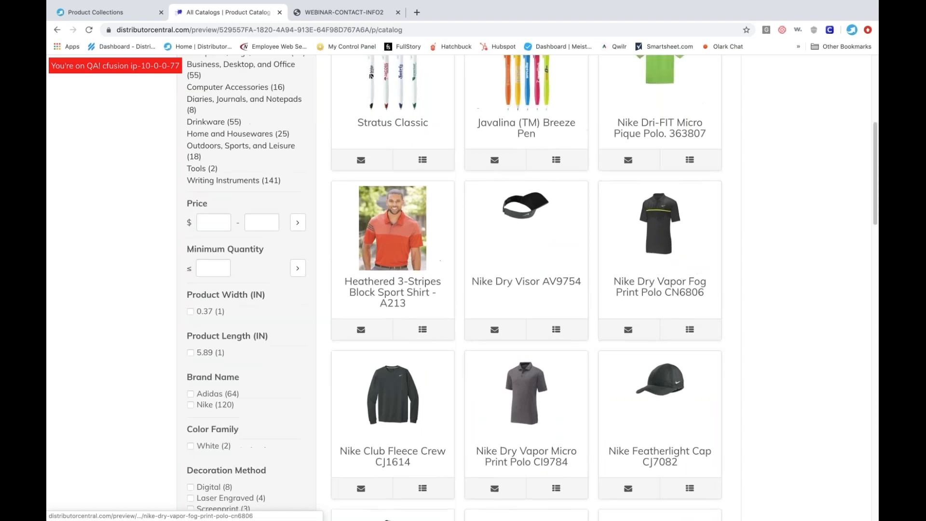
scroll(619, 262, up, 7)
- Return to the product collections page and add a new collection named Trucker Hats
click(115, 14)
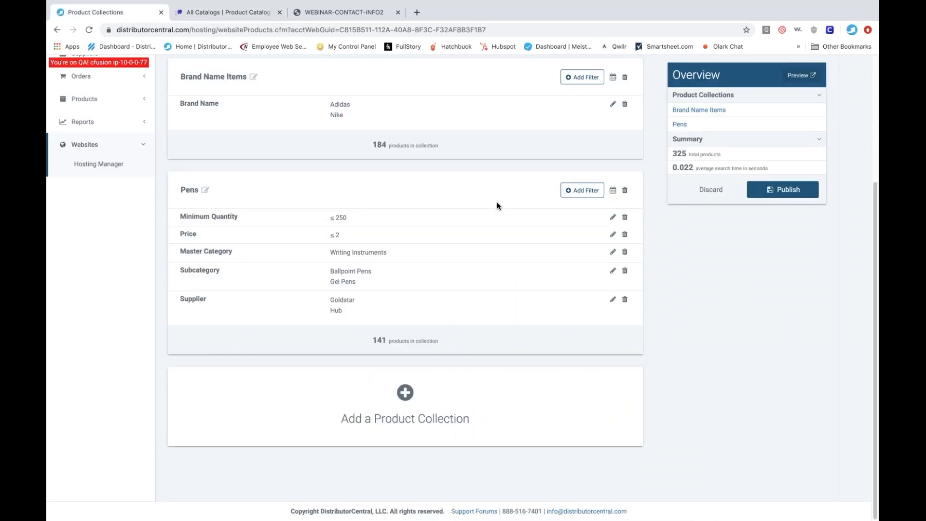
click(405, 394)
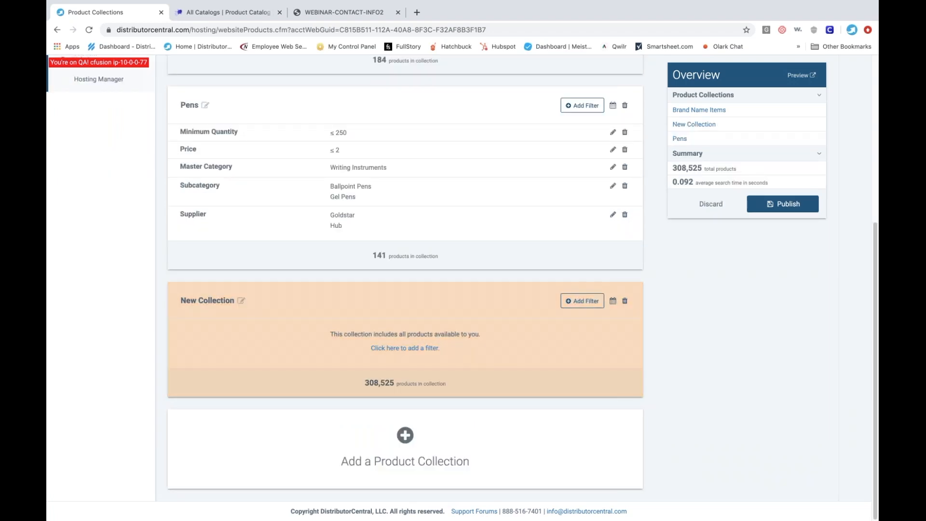
text(T)
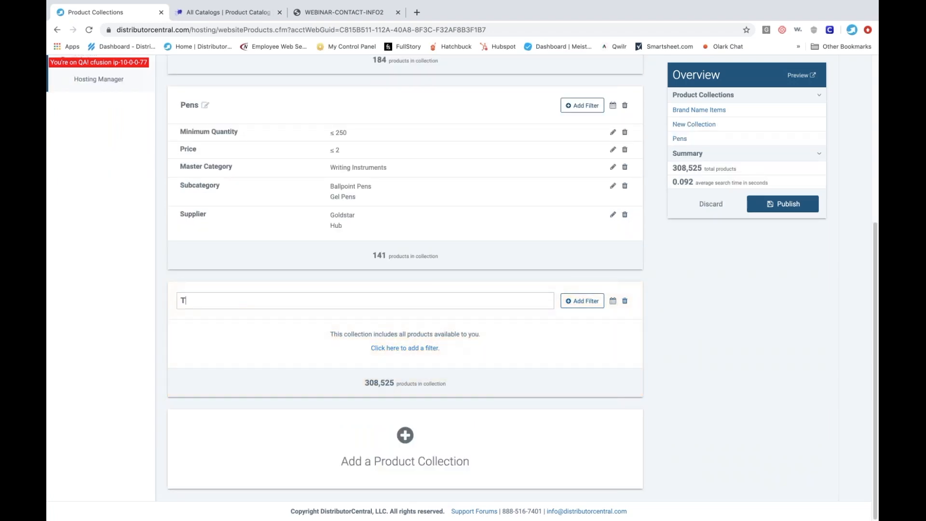
text(rucker Hats)
- Add a Keyword filter to the Trucker Hats collection with the two separate keywords trucker and hat
click(582, 304)
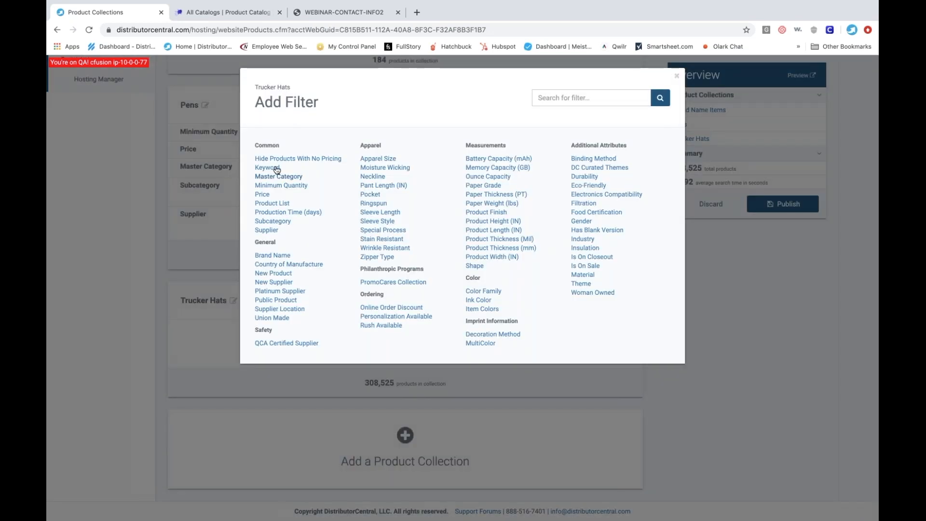
click(268, 167)
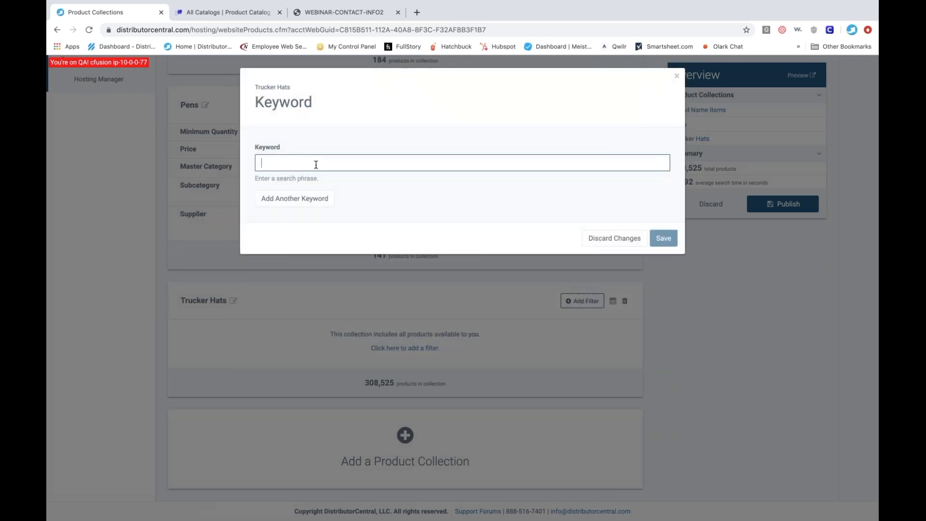
text(trucker)
click(302, 201)
text(hat)
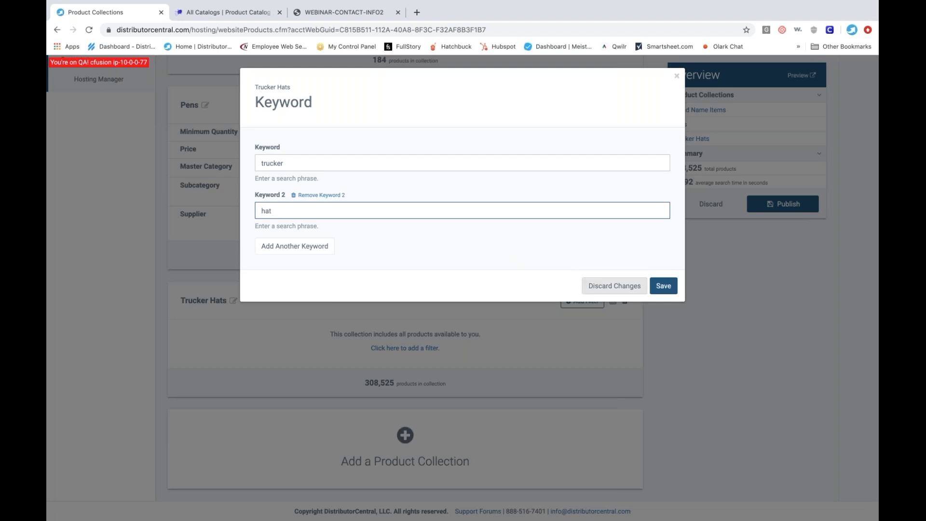
click(665, 290)
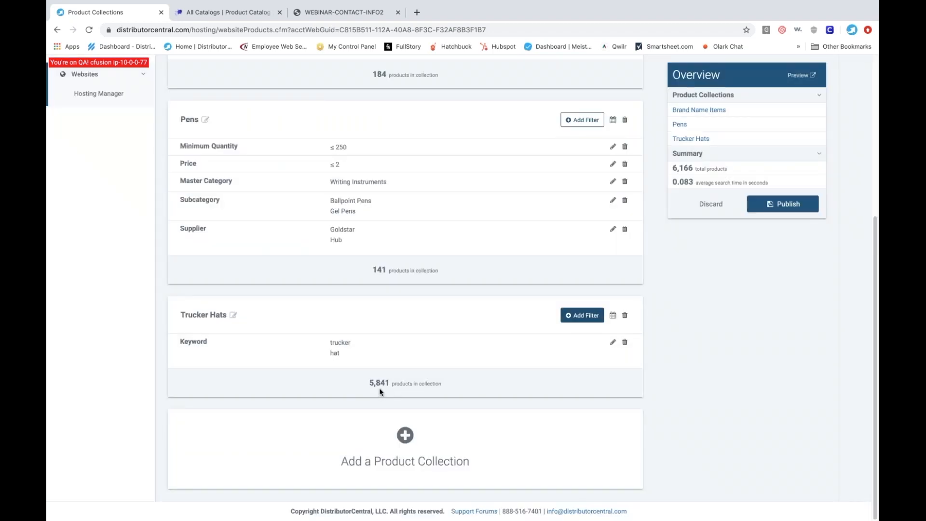
- Add a Subcategory filter to the Trucker Hats collection that includes only Caps and Hats and Hats
click(577, 321)
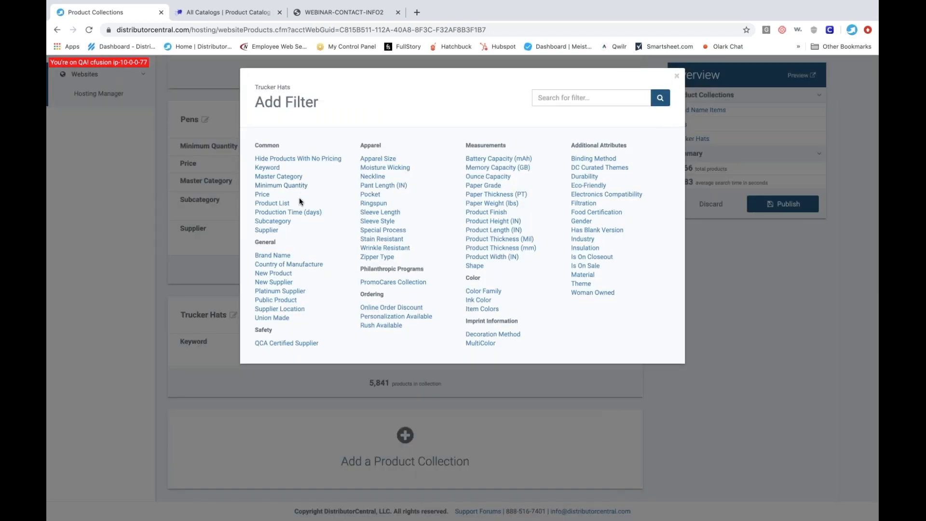
click(284, 223)
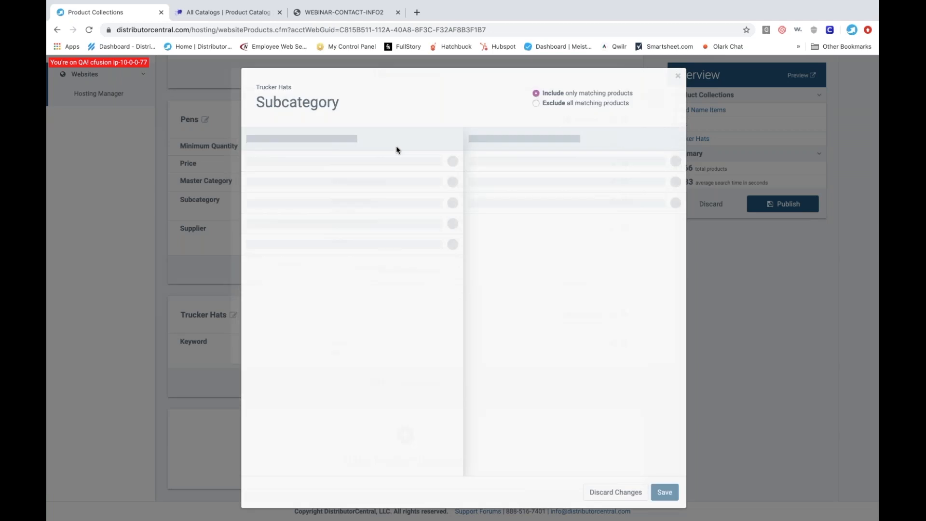
click(413, 140)
text(hat)
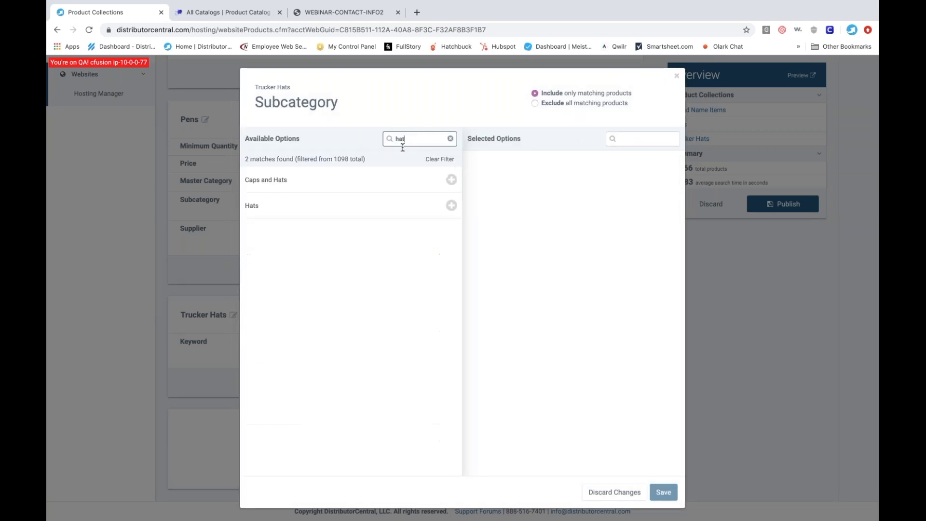
click(331, 182)
click(331, 184)
click(664, 493)
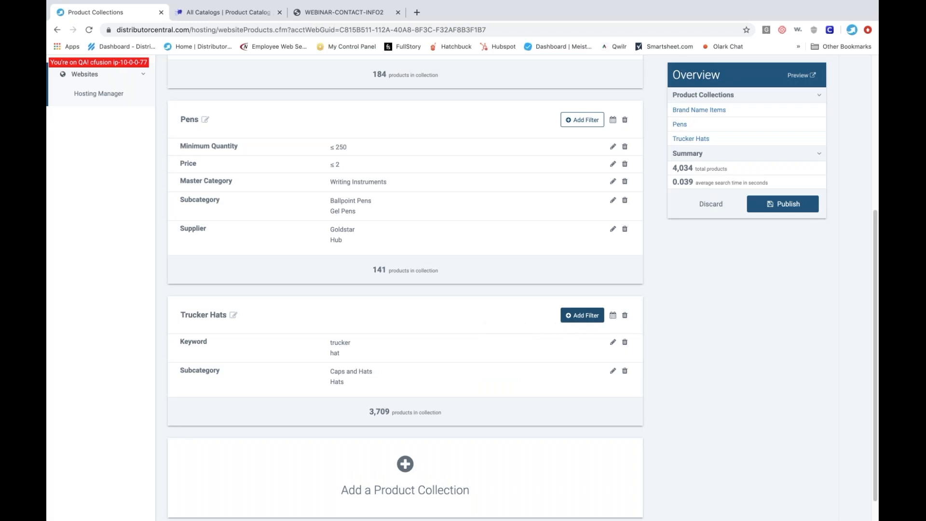
- Add a Supplier filter to the Trucker Hats collection that includes only Outdoor Cap Co., Inc
click(582, 315)
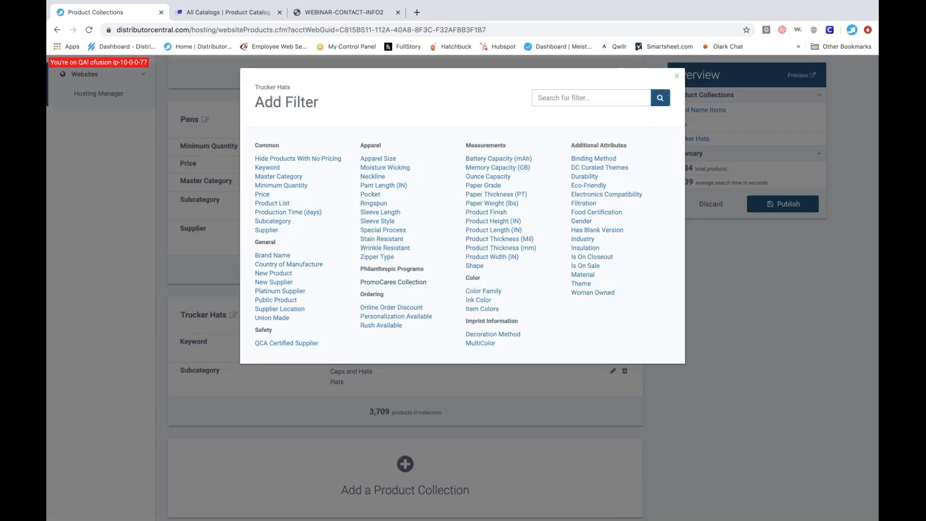
click(266, 230)
click(411, 142)
text(outdoor)
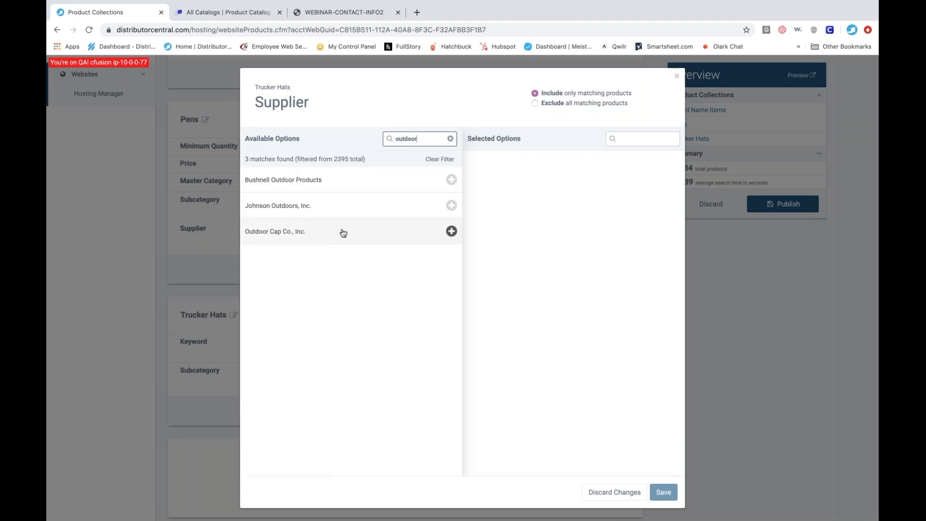
click(342, 232)
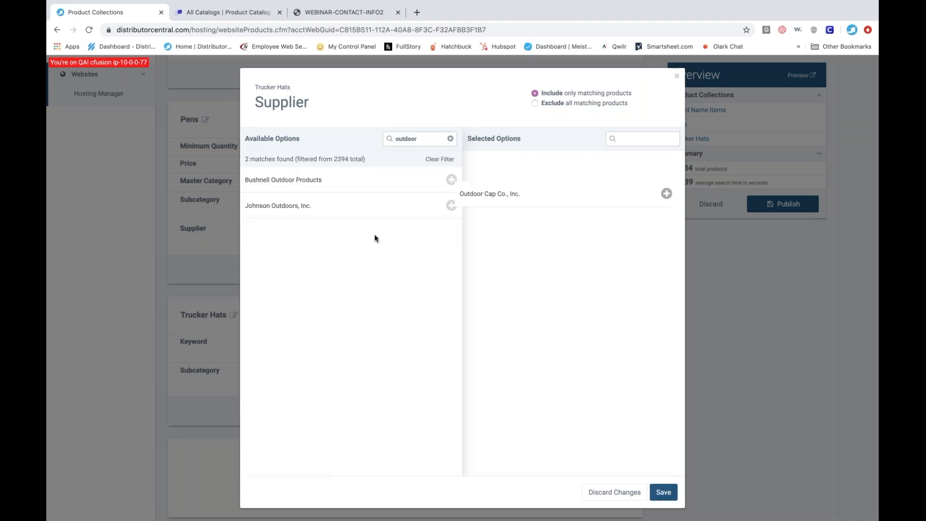
click(665, 493)
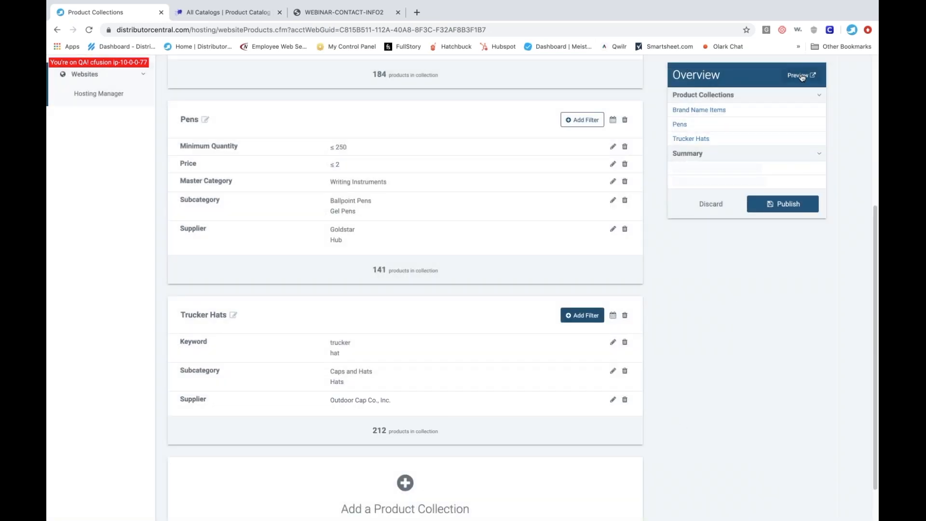
- Publish the added Trucker Hats collection and check the product catalog in the website preview
click(783, 204)
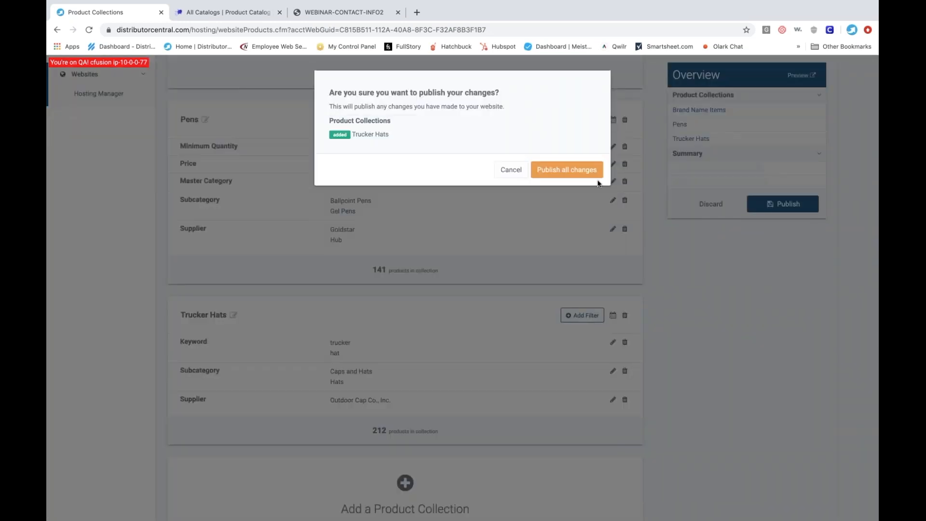
click(584, 172)
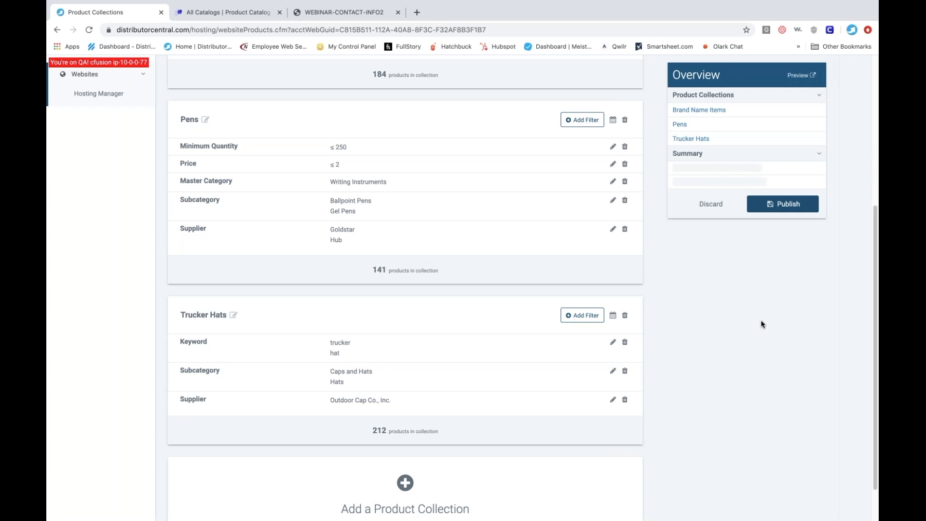
click(799, 76)
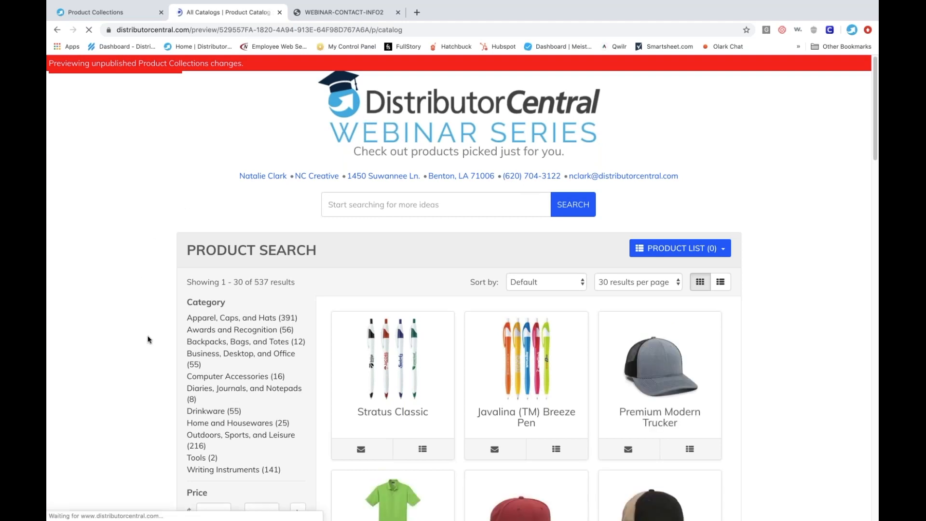
mouse_move(528, 396)
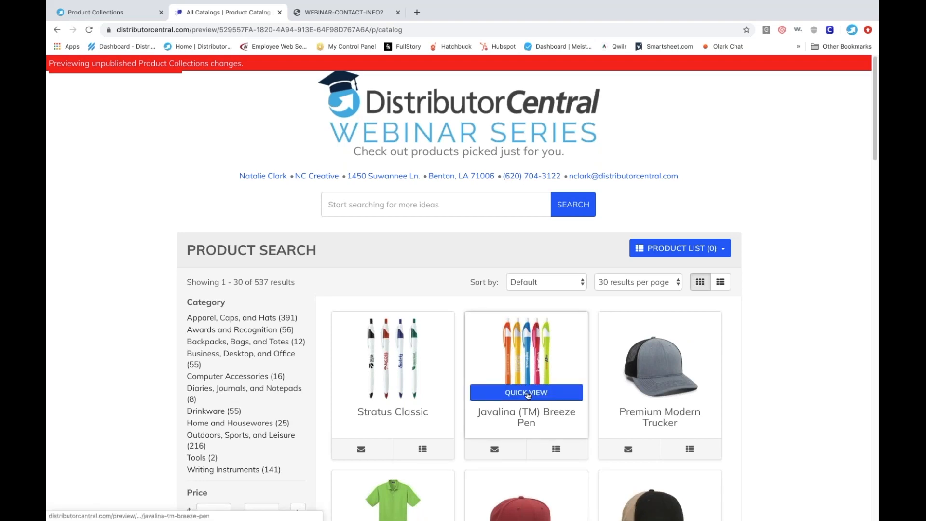
scroll(528, 396, down, 15)
scroll(528, 395, up, 14)
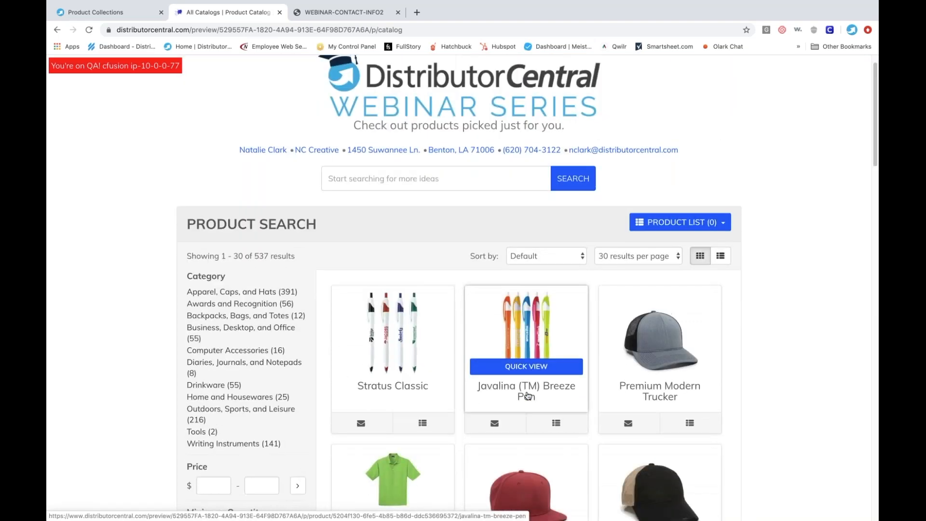
- Add a new product collection with a DC Curated Themes filter that includes only COVID-19 products
click(103, 13)
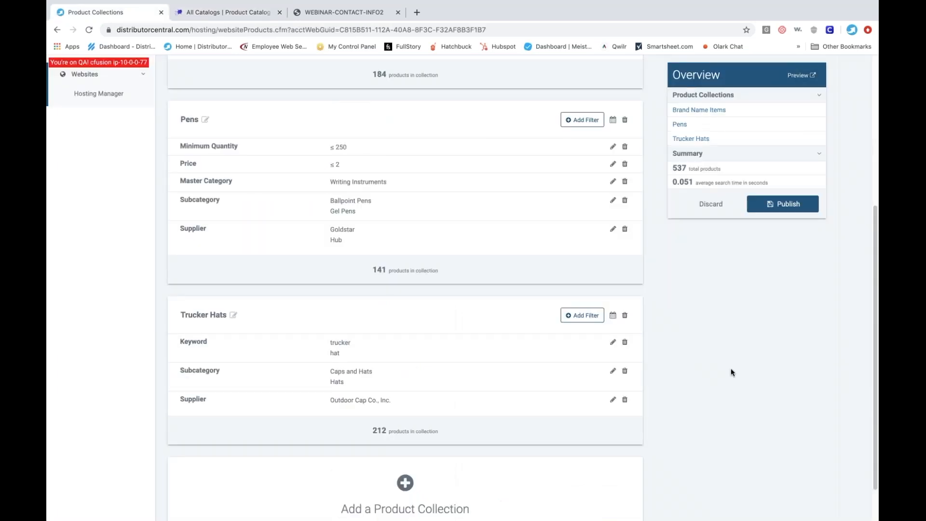
scroll(731, 368, up, 1)
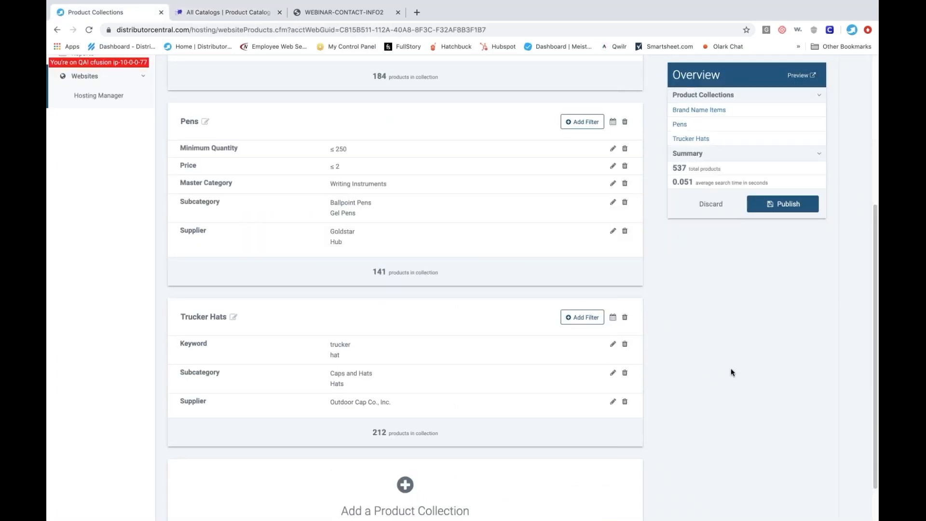
scroll(731, 373, down, 2)
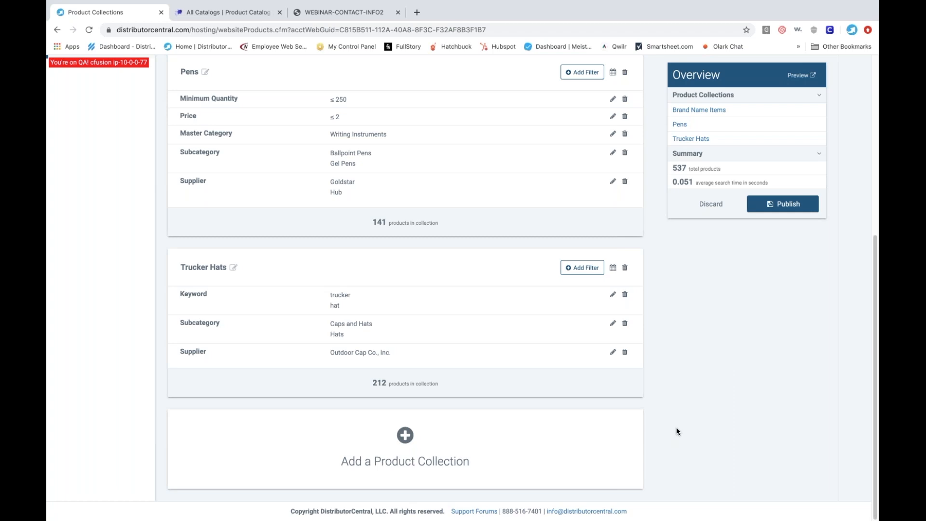
click(405, 436)
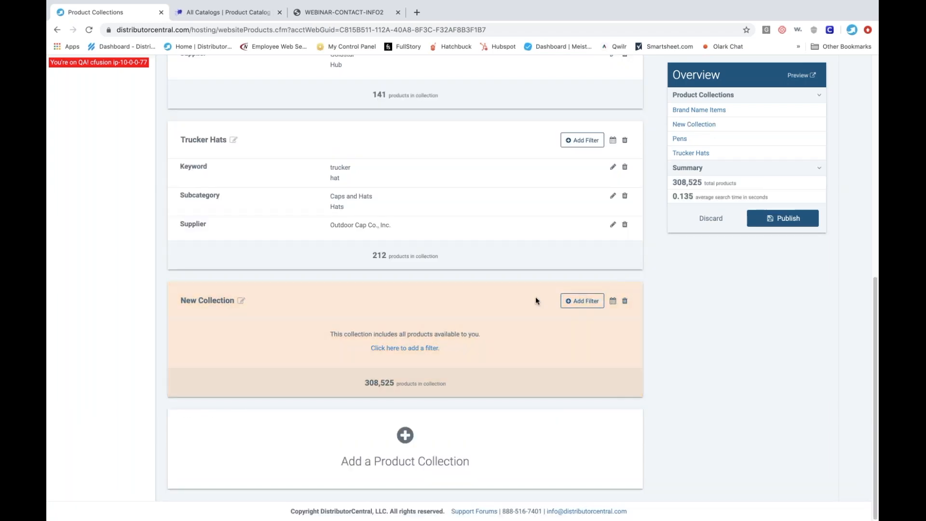
click(582, 300)
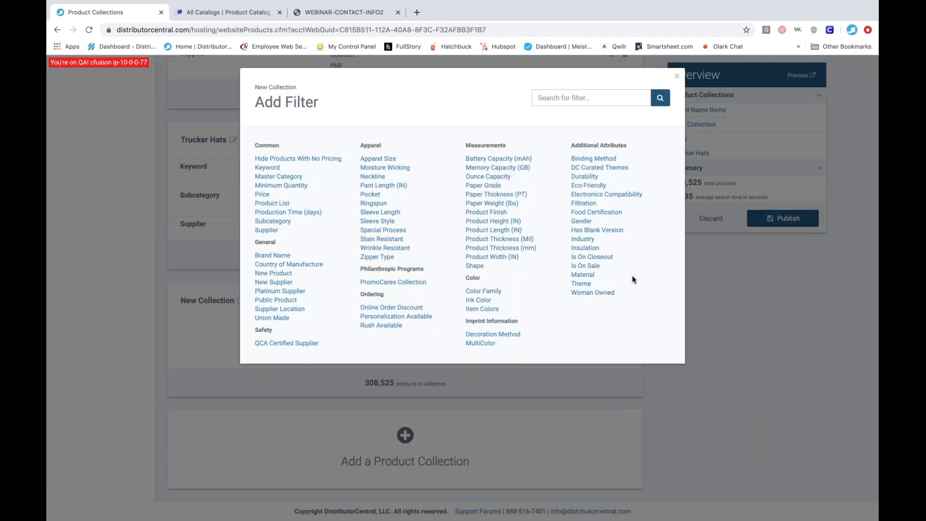
click(589, 169)
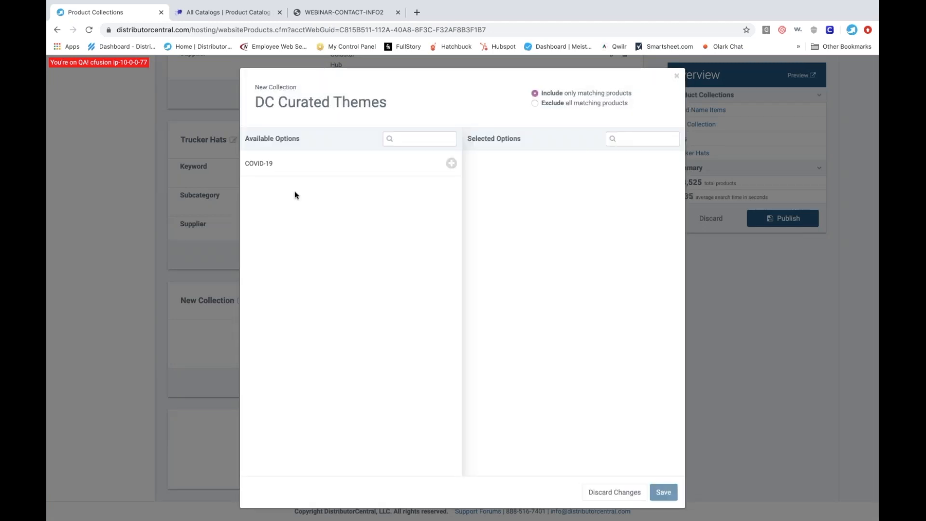
click(258, 167)
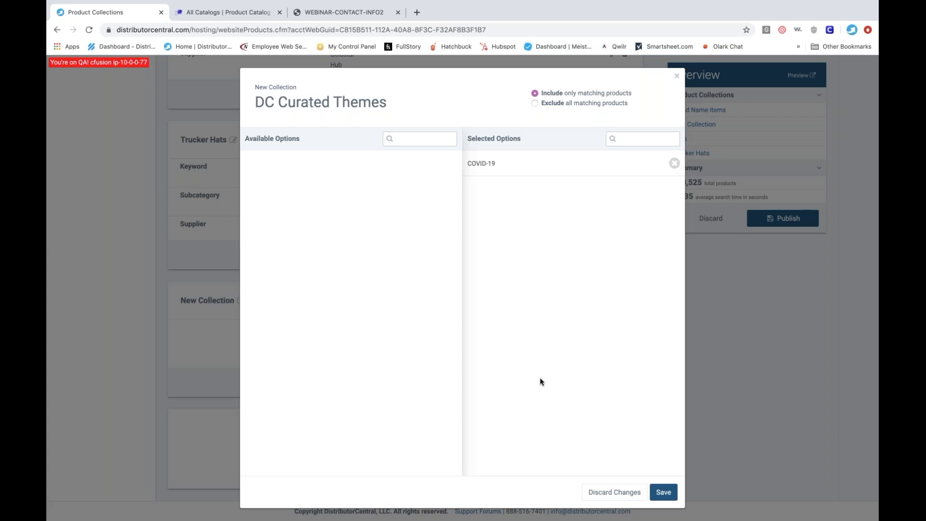
click(665, 491)
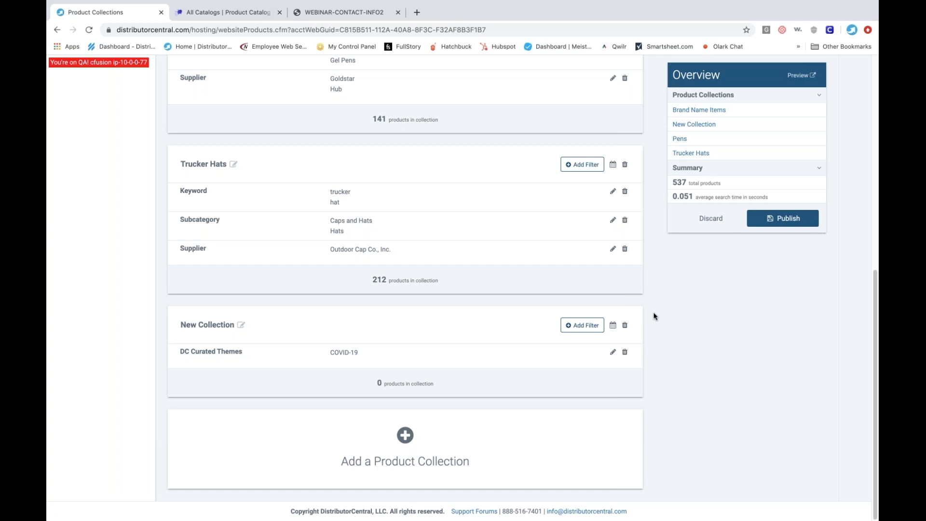
- Open the dcmkt.com website in a new browser tab
scroll(654, 316, up, 4)
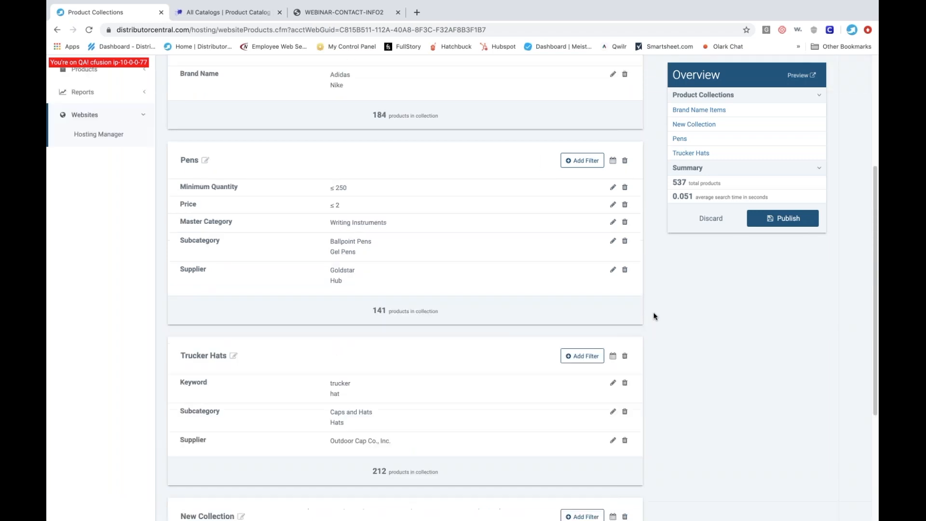
scroll(654, 316, up, 4)
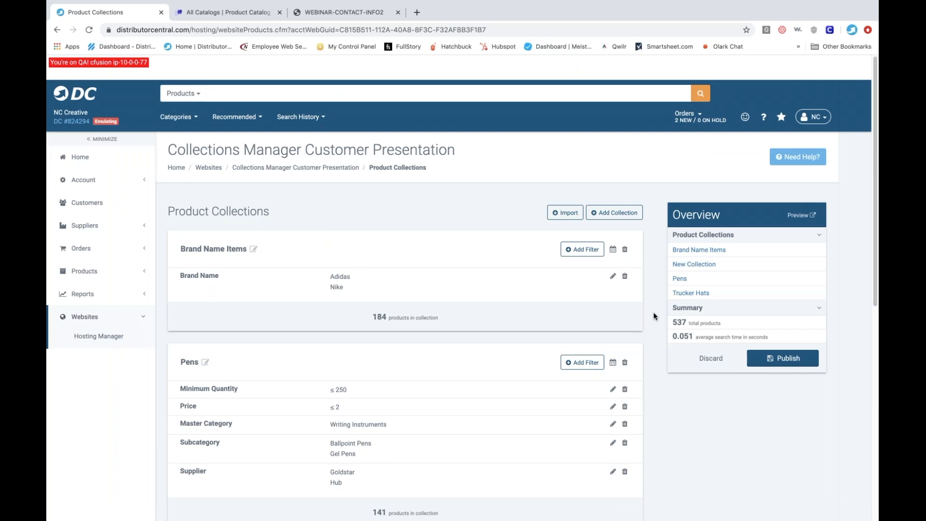
click(415, 13)
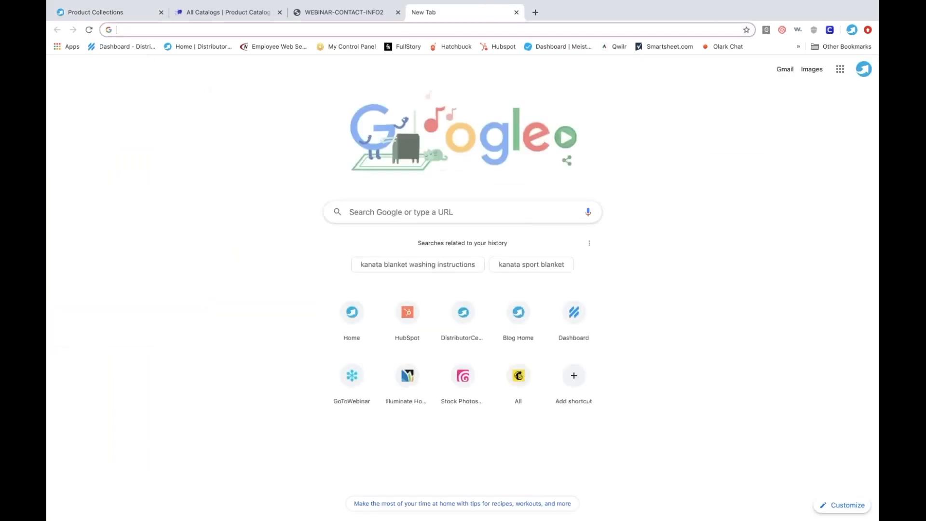
text(dcmk)
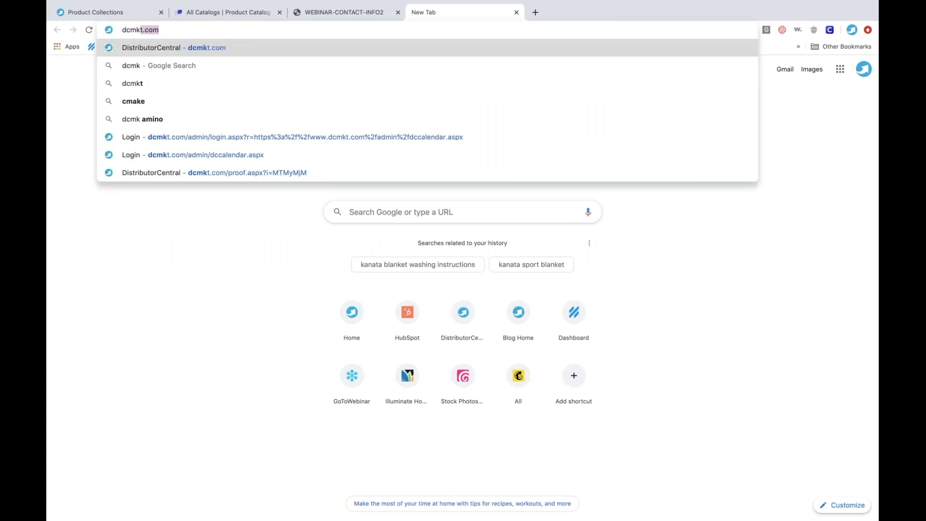
key(Return)
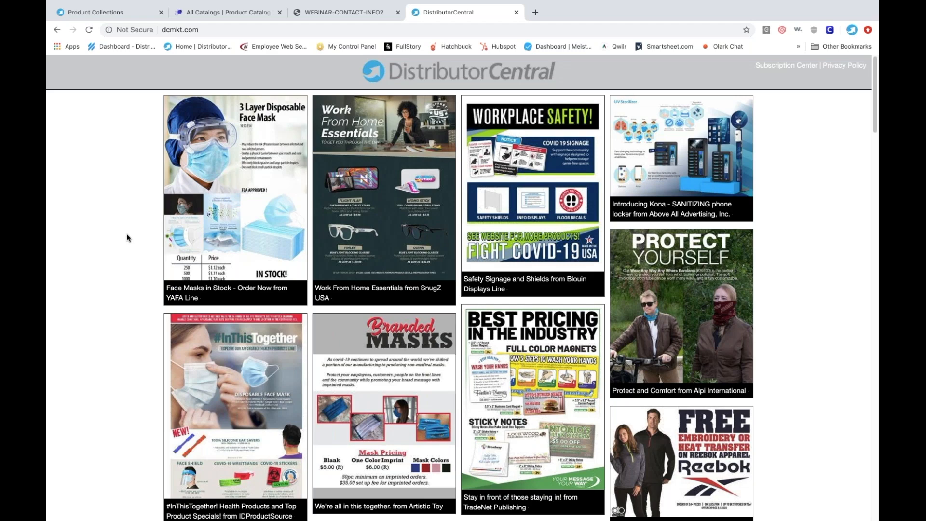
- Browse the supplier flyers and examine the products in the Work From Home Essentials flyer from SnugZ USA
scroll(127, 238, down, 5)
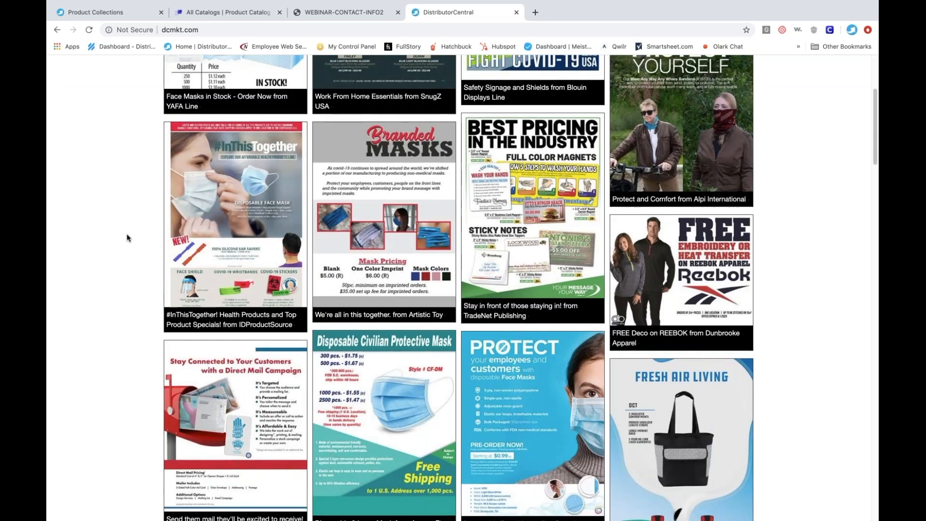
scroll(126, 238, down, 5)
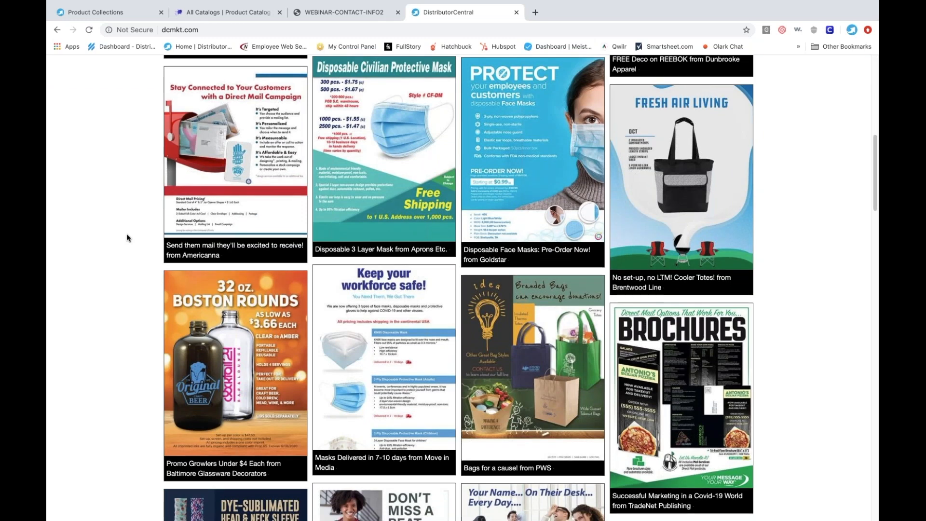
scroll(127, 237, down, 1)
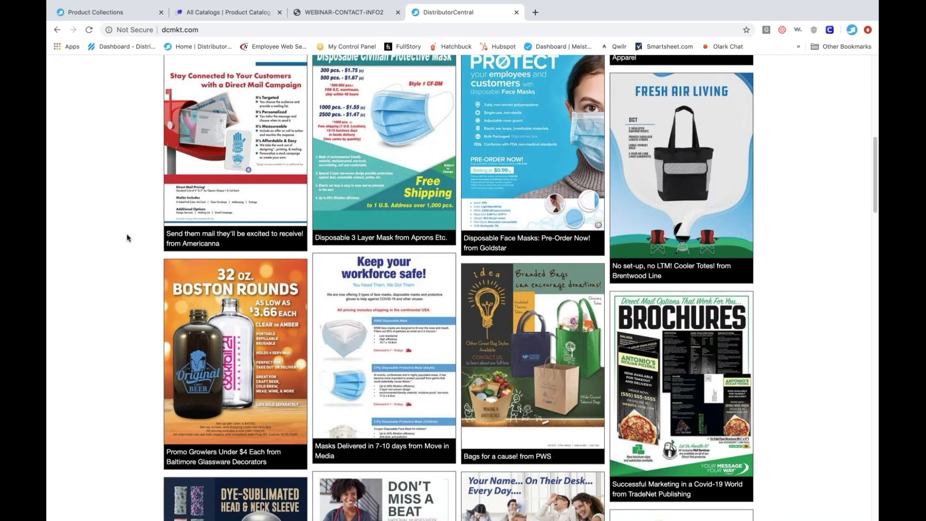
scroll(127, 238, up, 9)
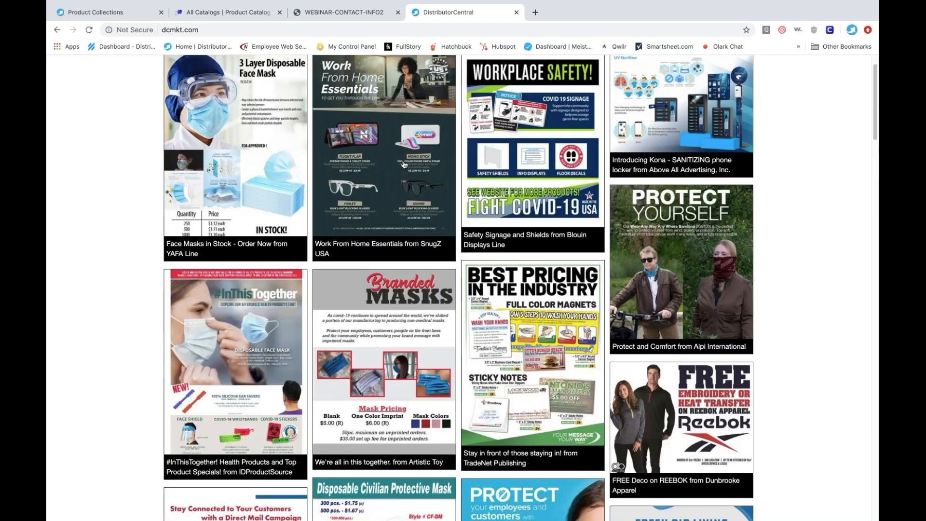
click(405, 165)
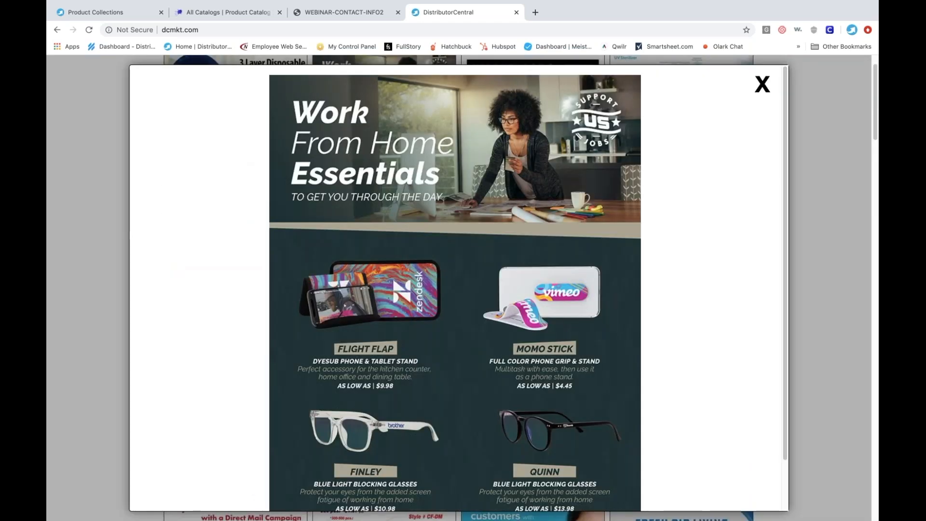
scroll(403, 165, down, 2)
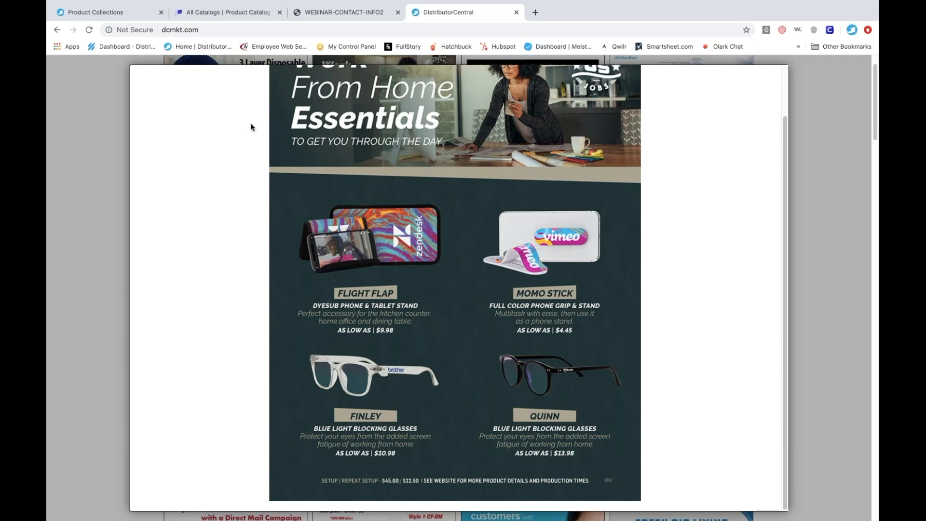
- Return to Product Collections and add another new collection below the COVID-19 one
click(83, 12)
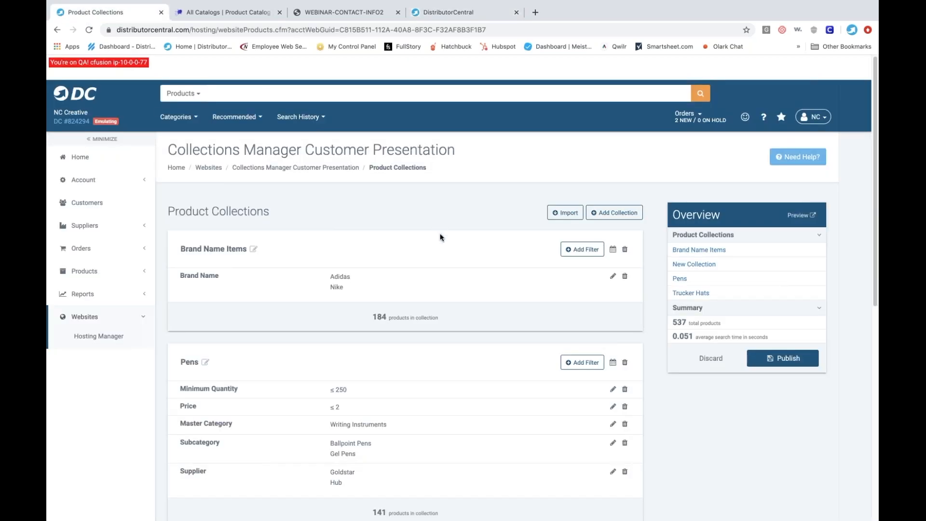
scroll(440, 237, down, 8)
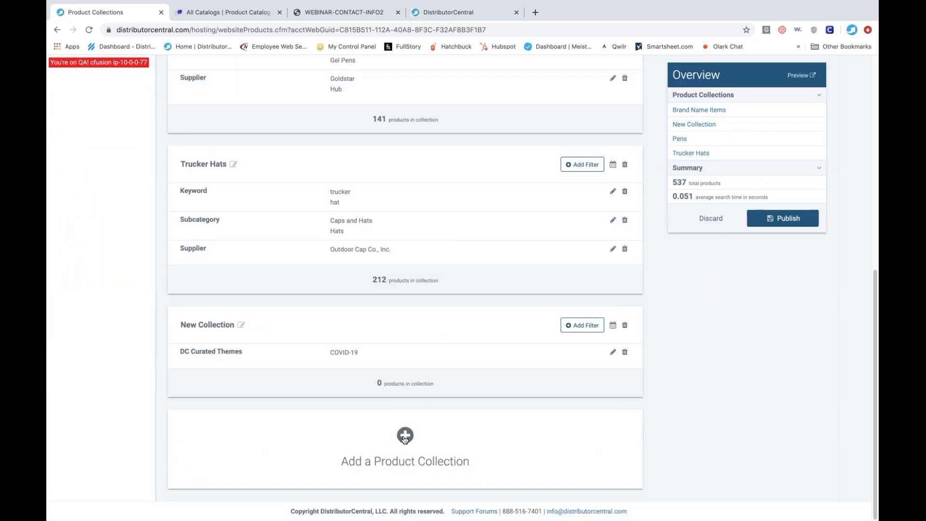
click(405, 436)
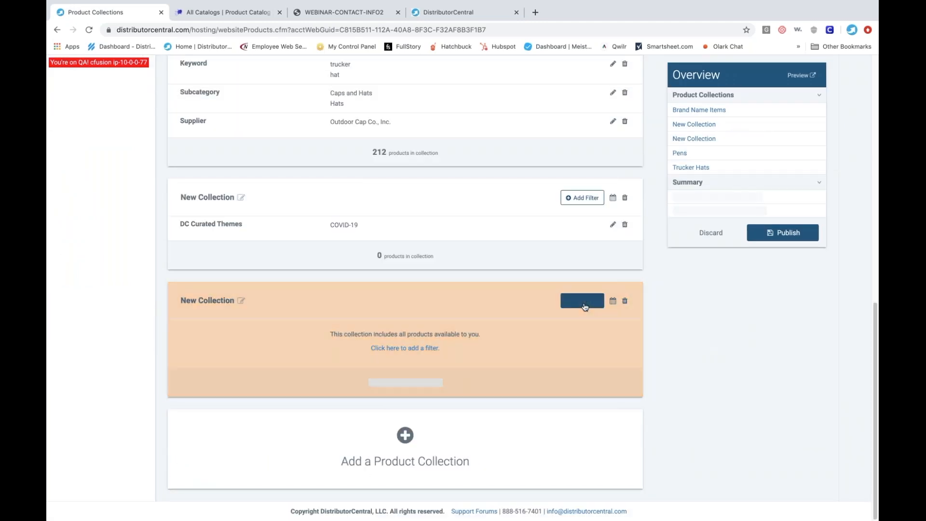
click(584, 302)
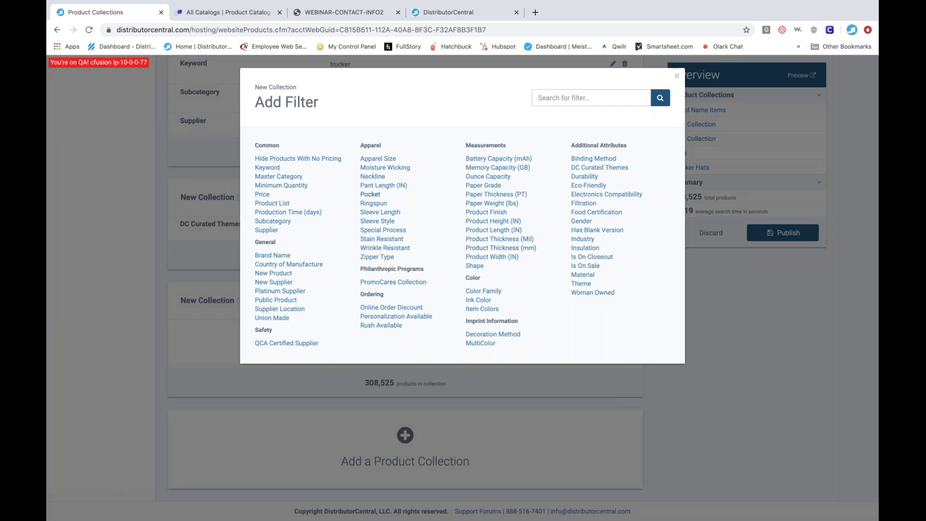
click(268, 168)
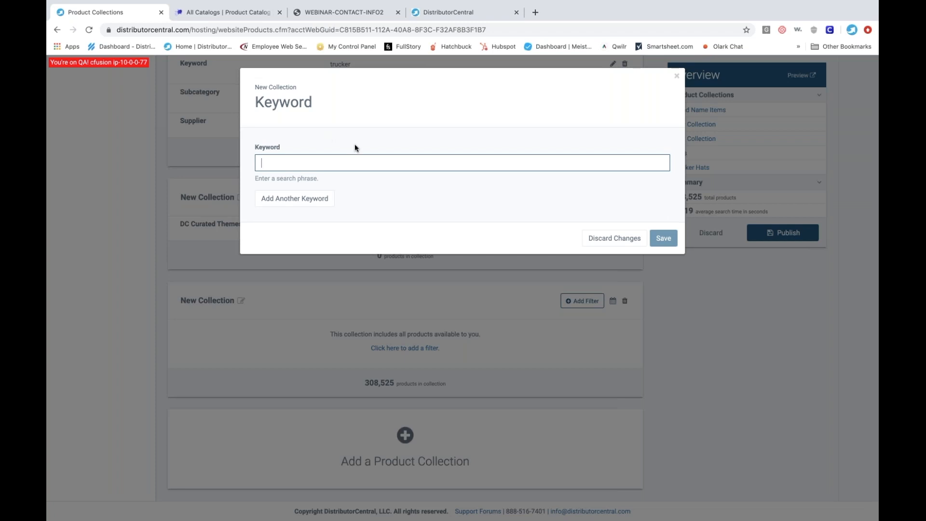
click(678, 79)
- Search the products for snugz and view all products from SnugZ USA
scroll(714, 493, up, 10)
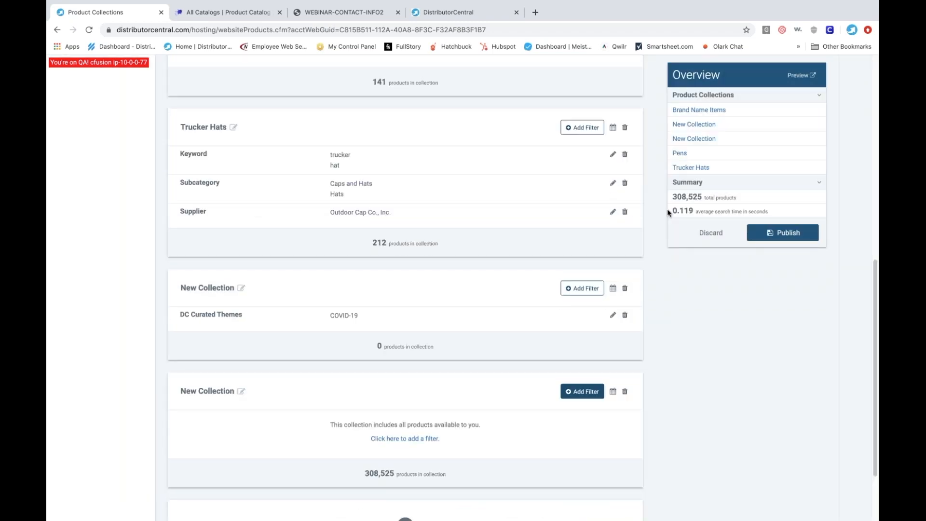
mouse_move(757, 519)
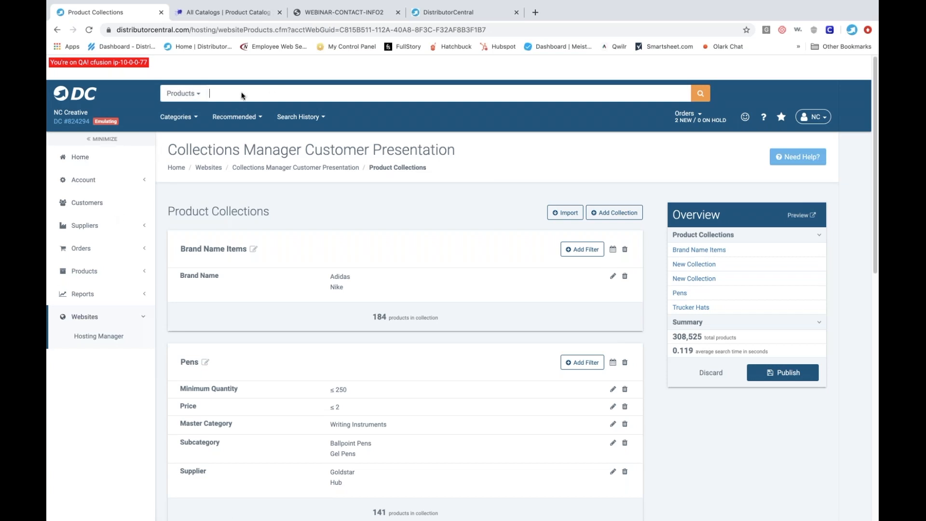
text(flight)
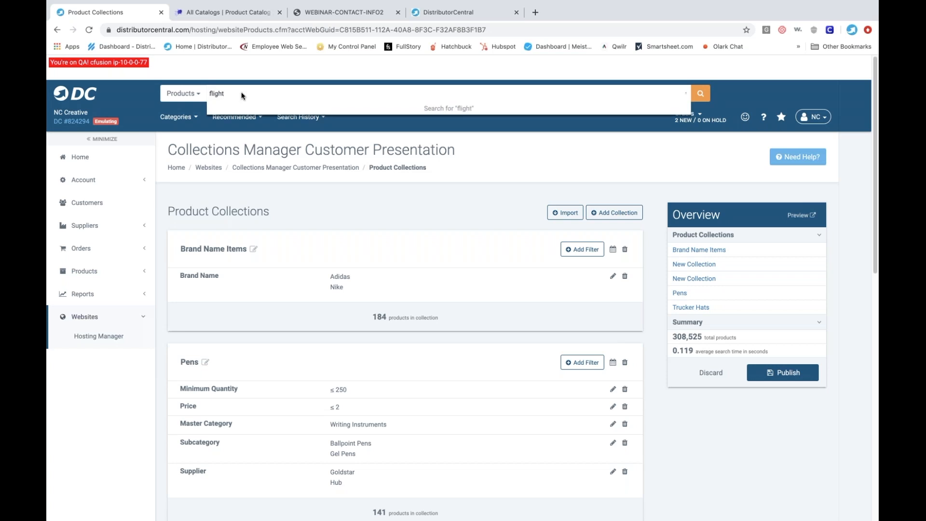
key(BackSpace)
key(BackSpace)
key(BackSpace)
key(BackSpace)
key(BackSpace)
key(BackSpace)
text(snugz)
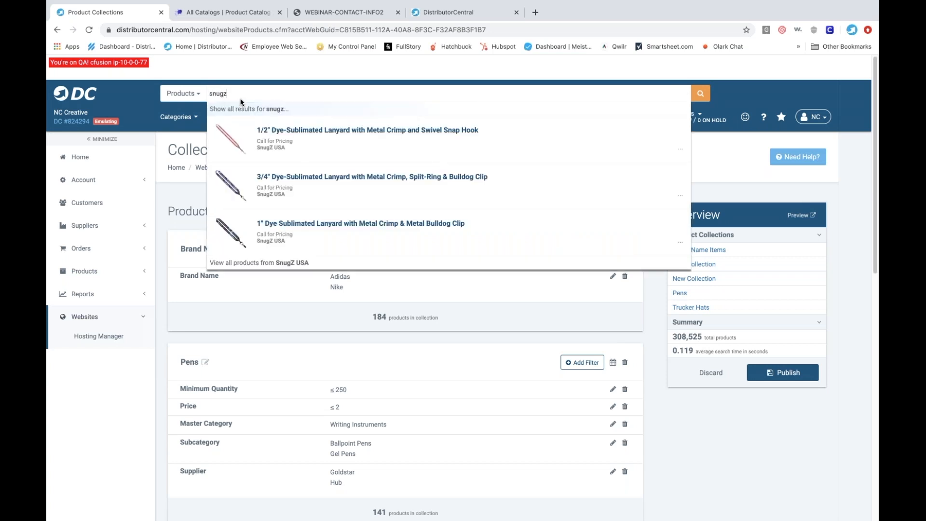
click(293, 263)
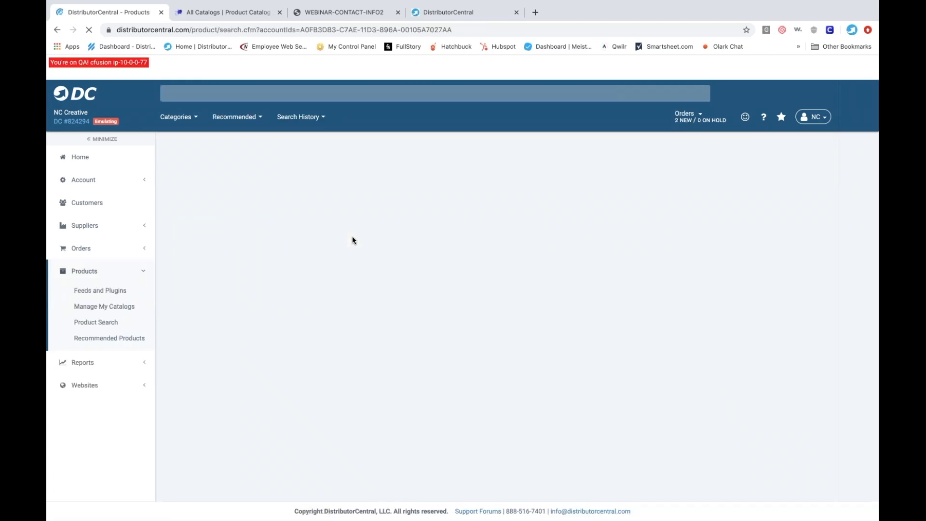
- Check the product names in the Work From Home Essentials flyer and refine the SnugZ USA results with flight flap
click(480, 14)
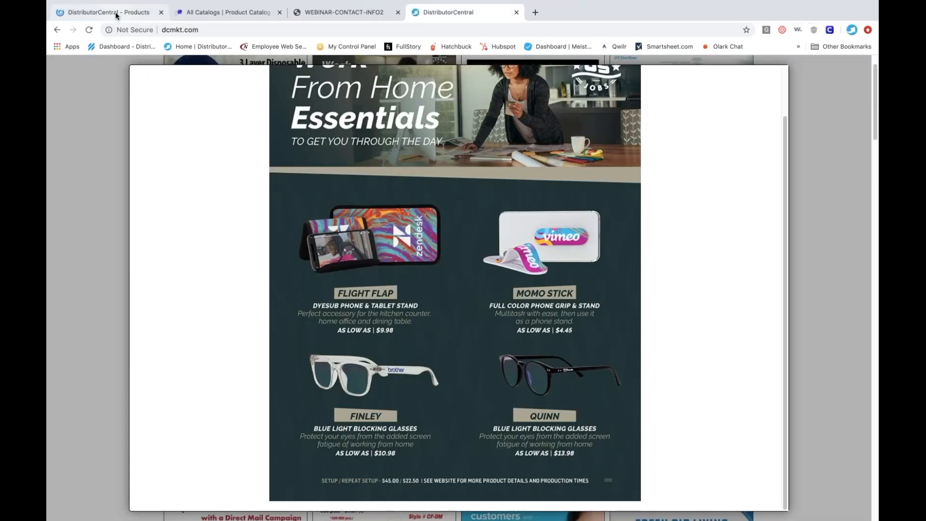
click(116, 14)
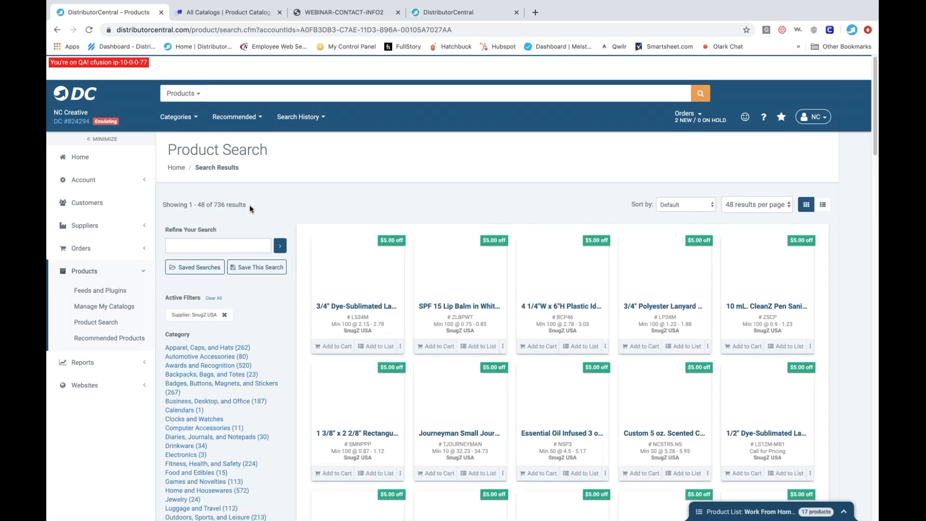
click(234, 246)
text(flight)
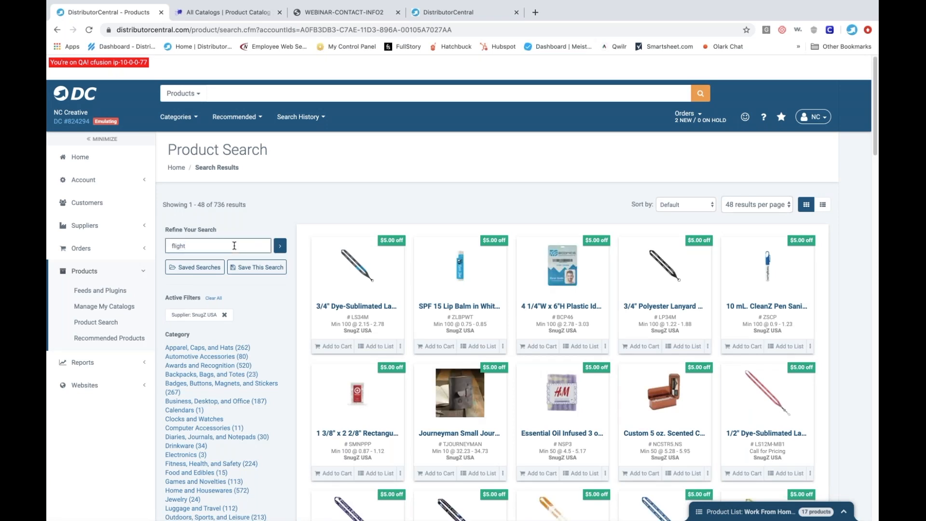
text( flap)
key(Return)
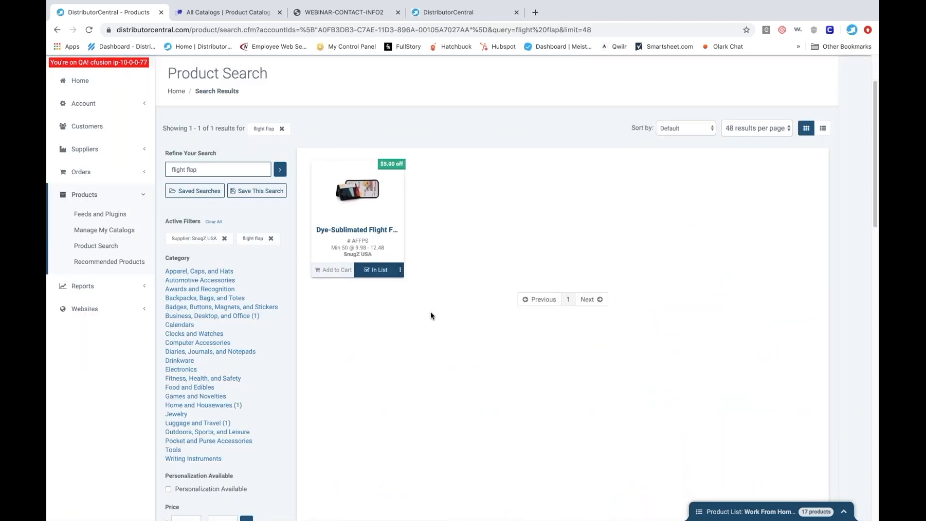
- Clear all products from the Work From Home product list and confirm the removal
click(756, 513)
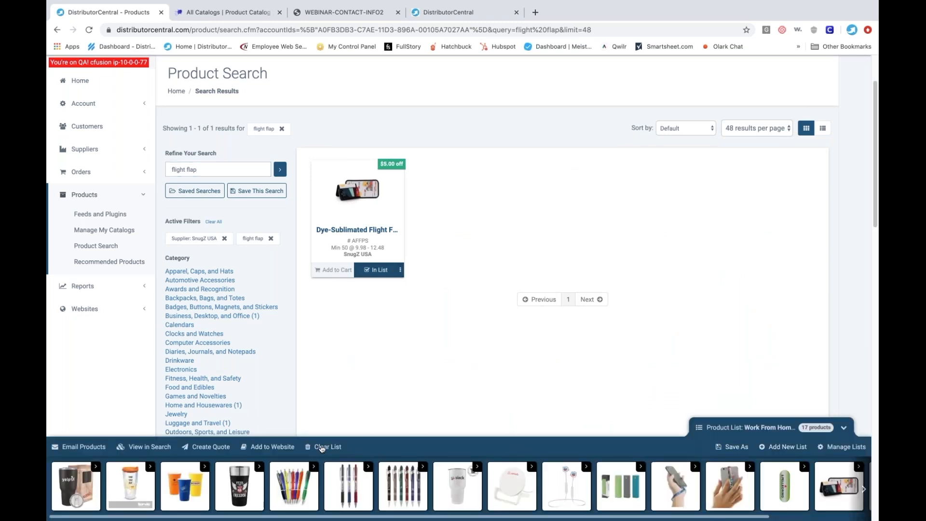
click(320, 447)
click(544, 147)
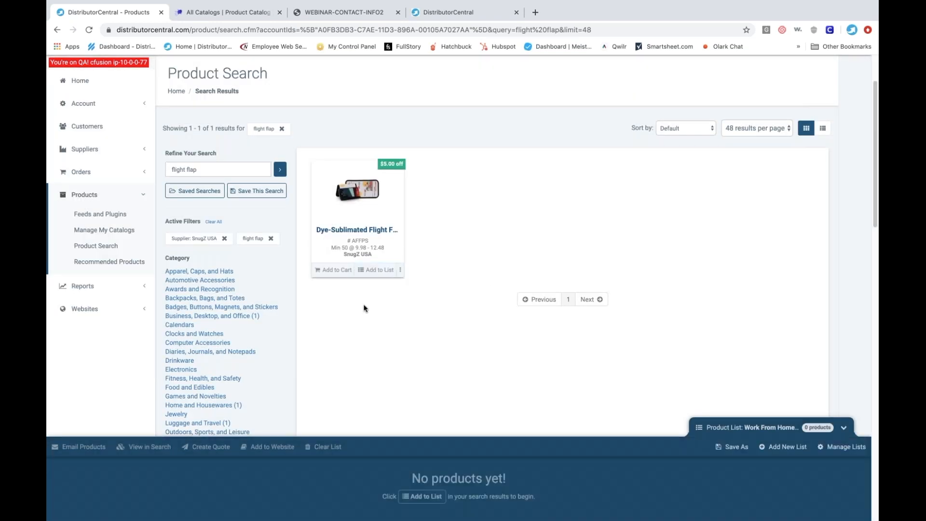
- Add the Dye-Sublimated Flight Flap from SnugZ USA to the Work From Home product list
click(375, 272)
click(373, 275)
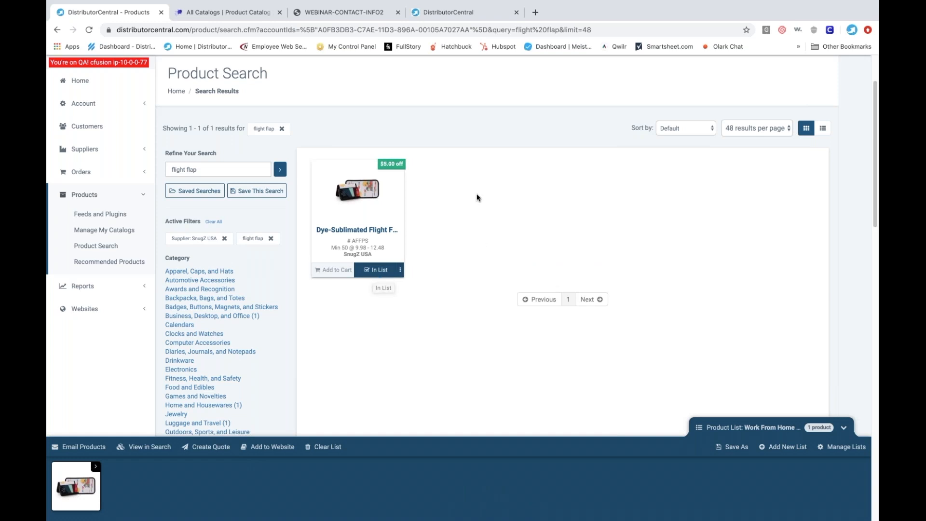
scroll(477, 193, up, 2)
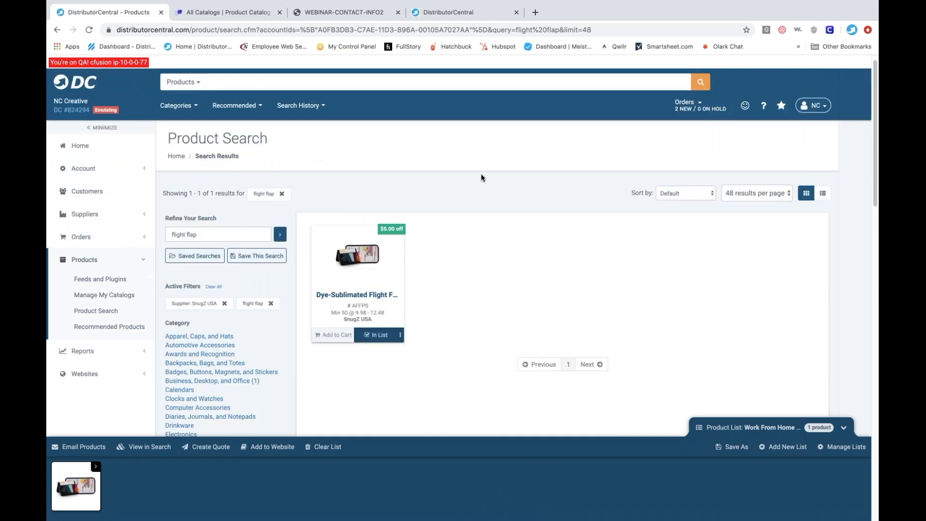
- Check the next item in the Work From Home Essentials flyer, refine the SnugZ USA results with momo, and add the Momo Stick Phone Grip to the list
click(443, 14)
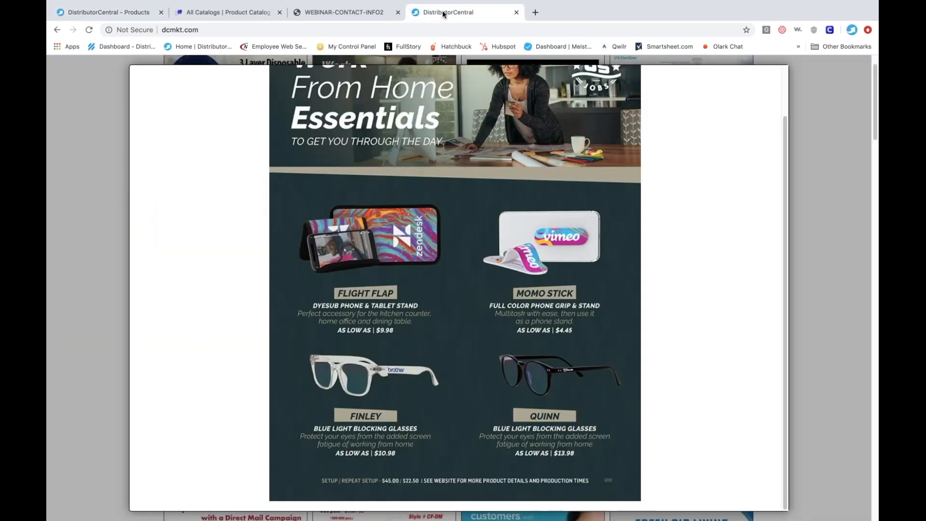
click(121, 11)
double_click(218, 237)
triple_click(217, 237)
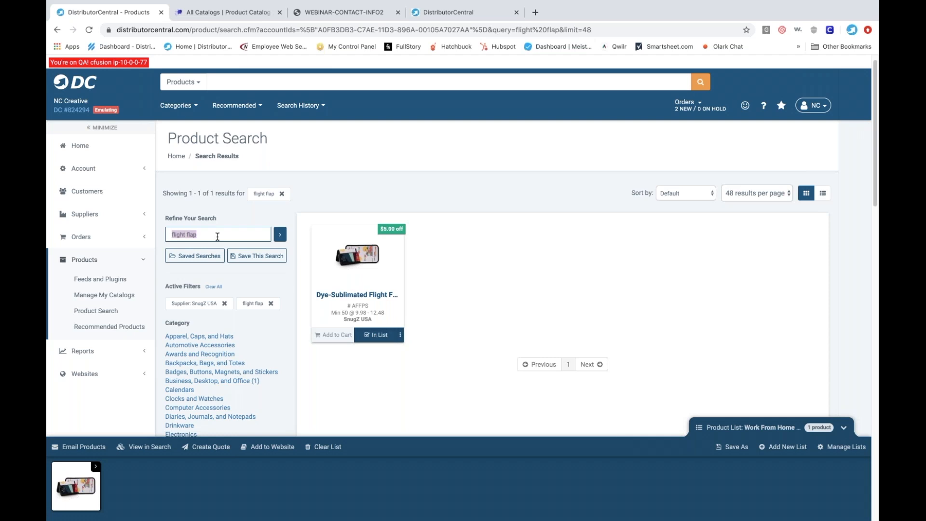
text(momo)
key(Return)
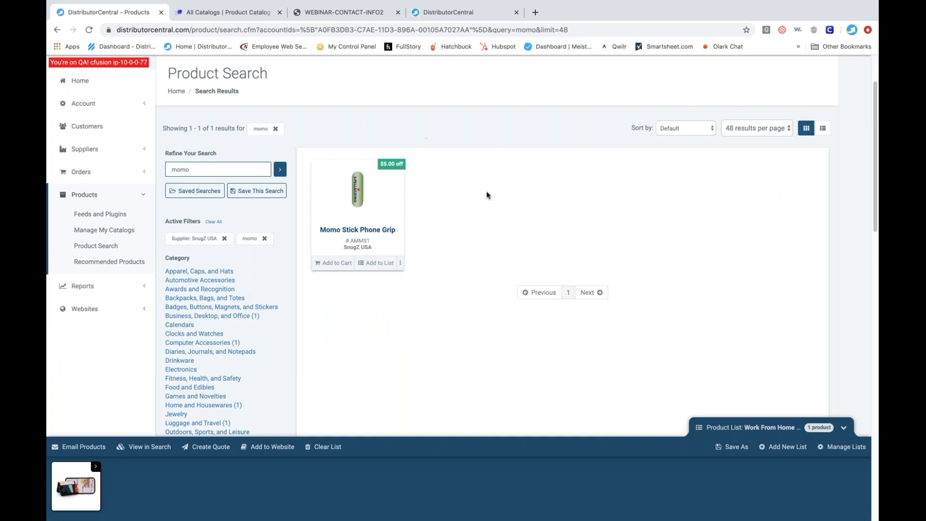
click(374, 266)
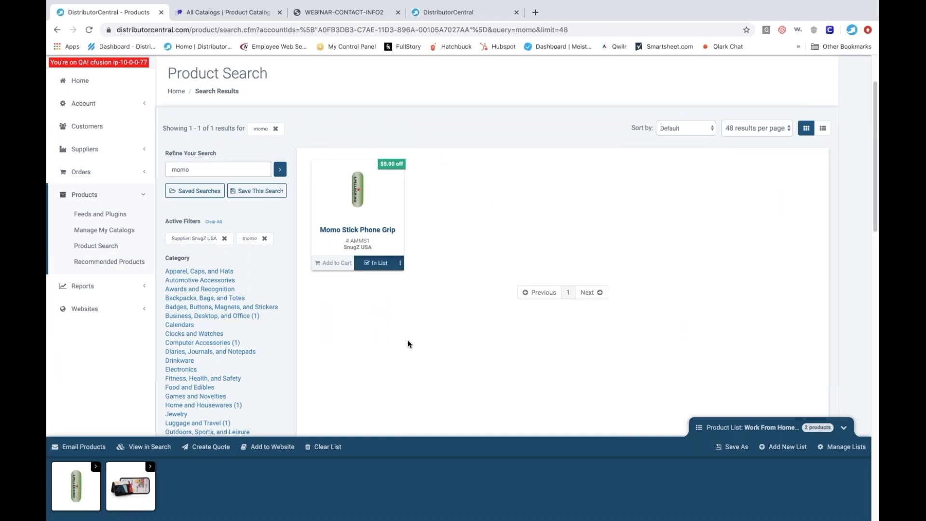
- Check the flyer for the next product, refine the SnugZ USA results with finley, and empty the search term
click(434, 14)
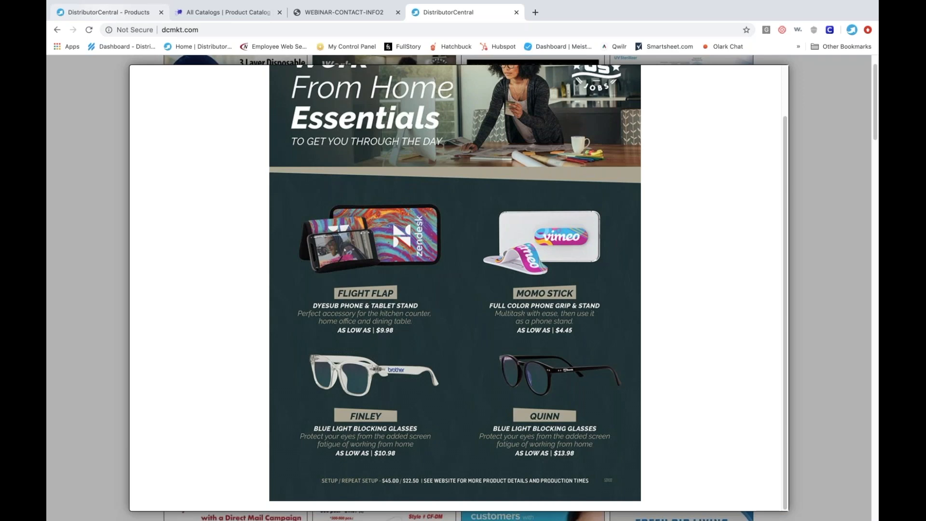
click(104, 12)
double_click(221, 168)
text(finley)
key(Return)
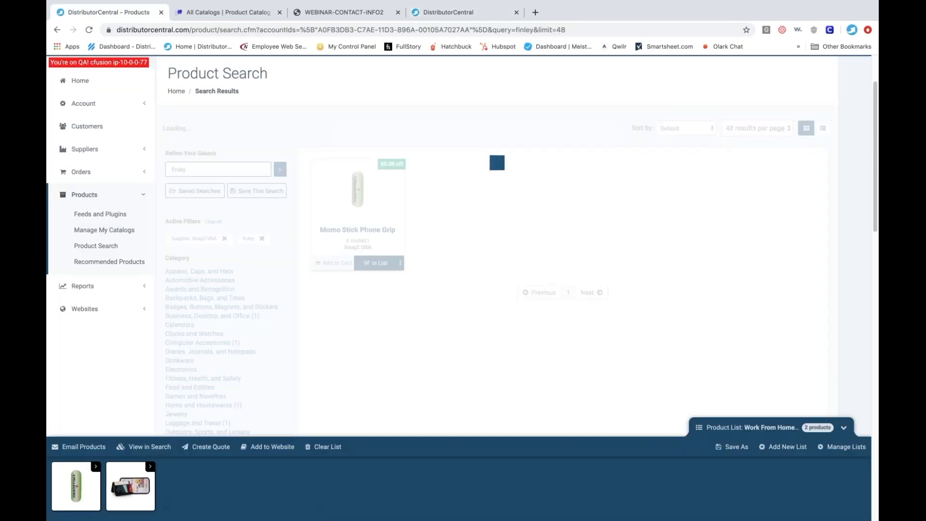
drag(221, 168, 156, 175)
key(BackSpace)
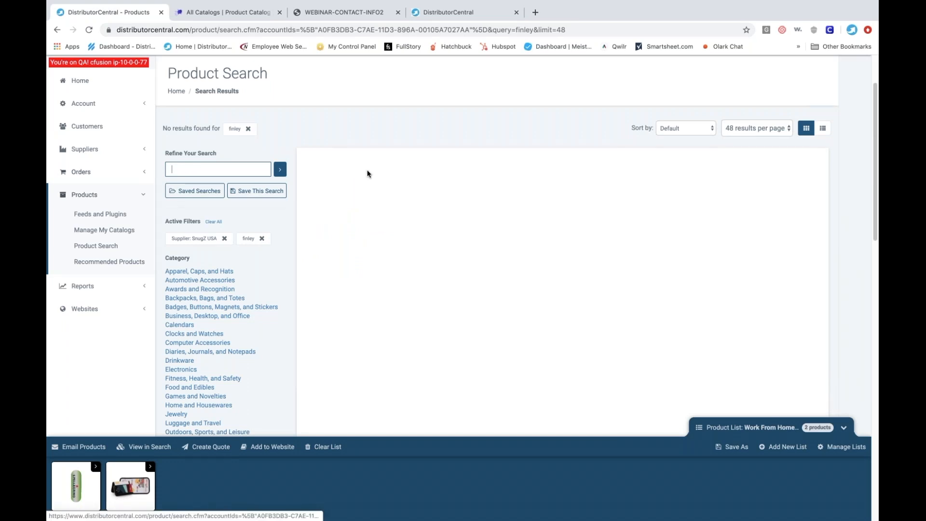
- Close the Work From Home Essentials flyer and find the product number in SnugZ USA's Full-Color Head and Neck Sleeve flyer
click(451, 15)
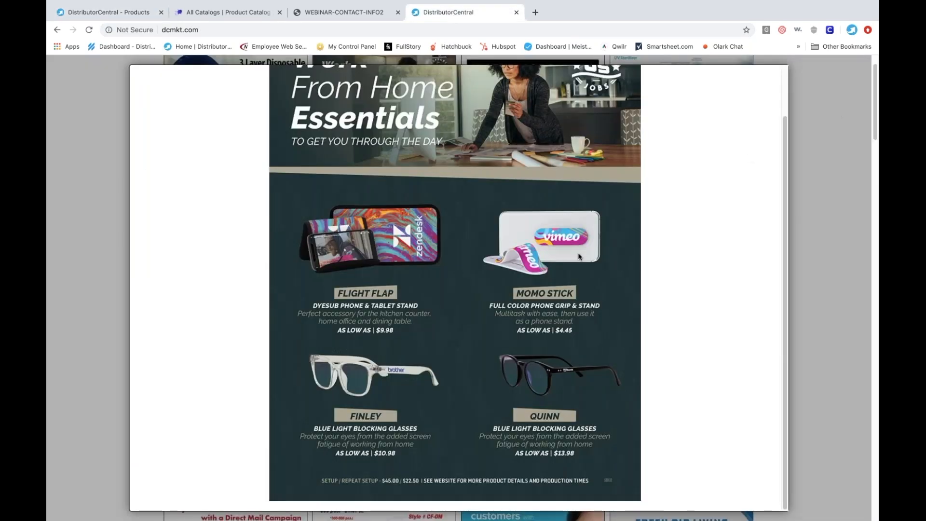
scroll(707, 179, up, 1)
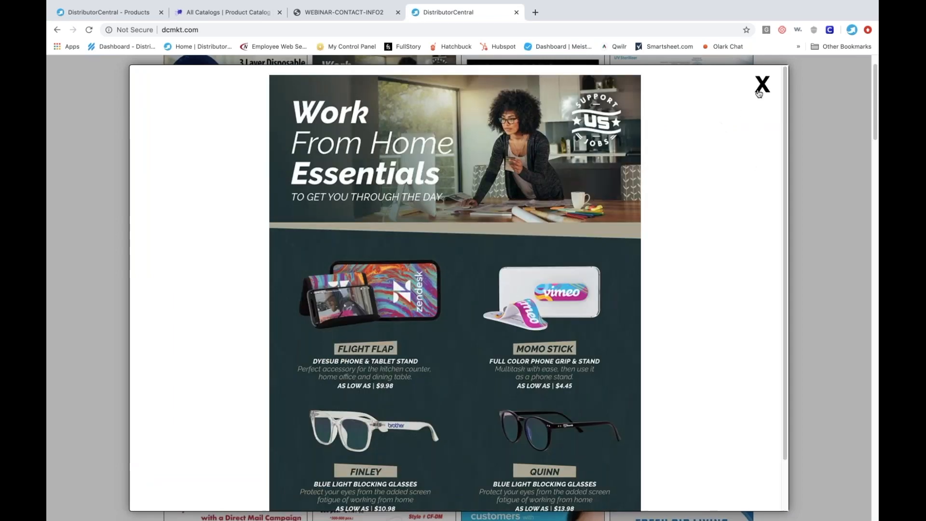
key(Escape)
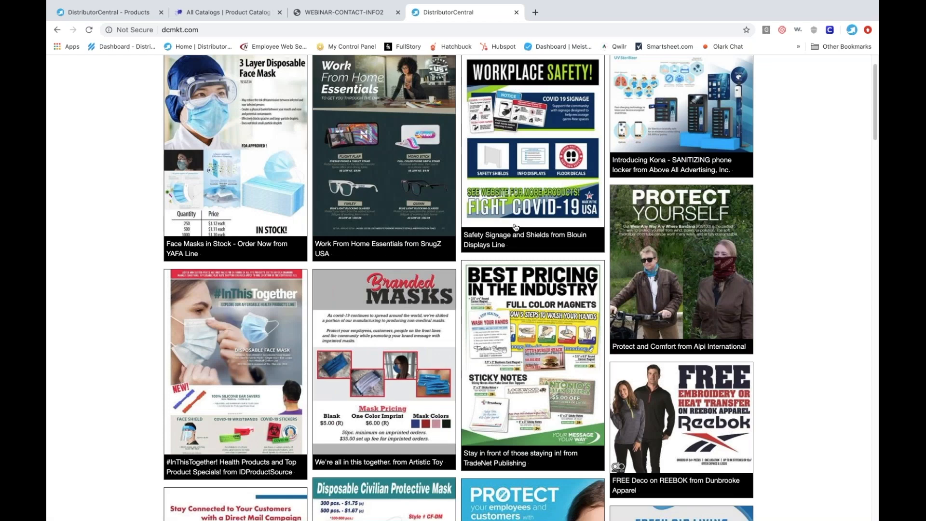
scroll(516, 228, down, 2)
scroll(515, 227, down, 5)
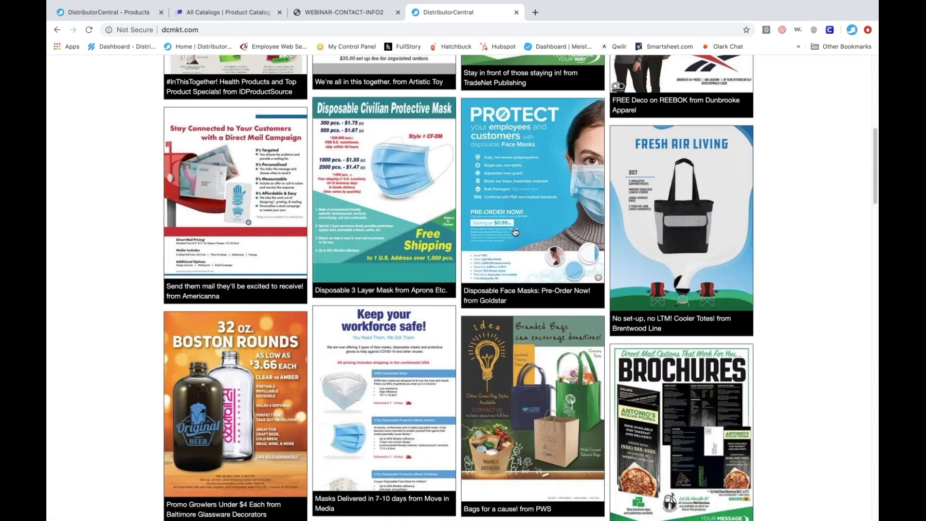
scroll(515, 232, down, 2)
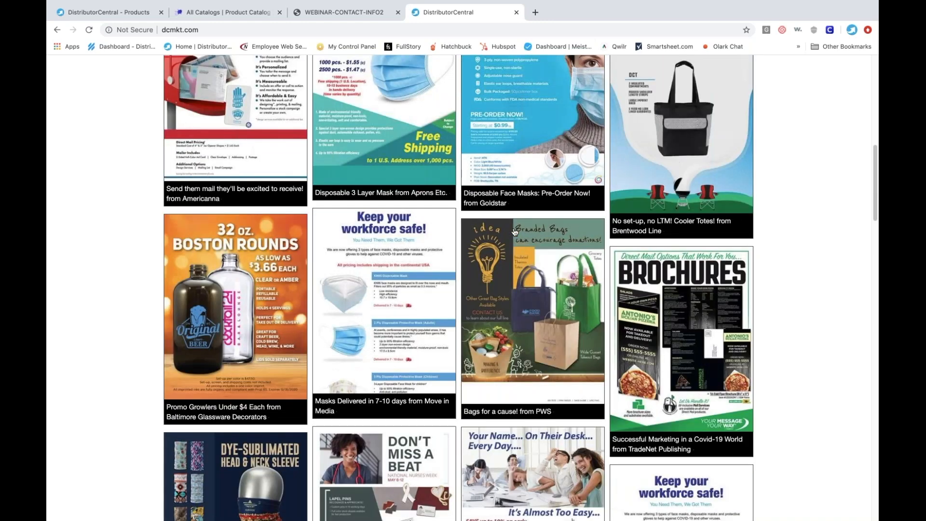
scroll(515, 232, down, 3)
scroll(515, 233, down, 1)
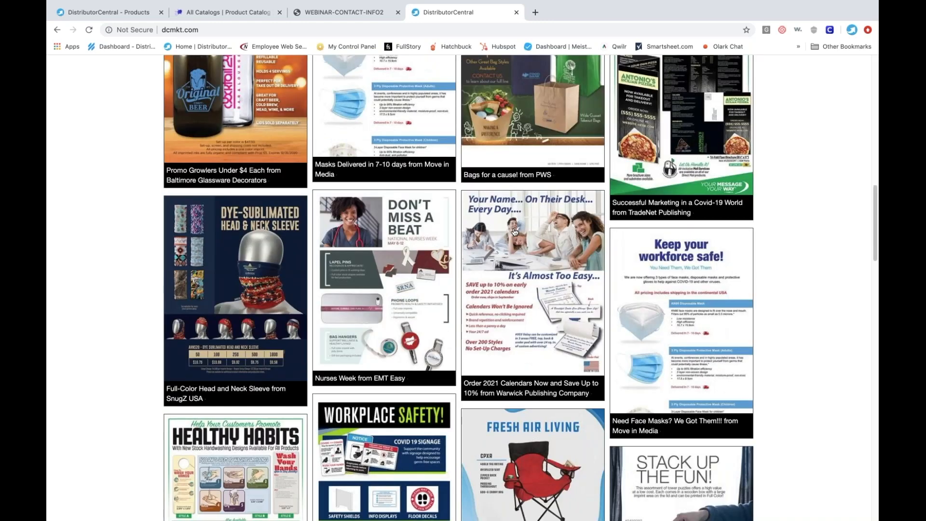
click(242, 288)
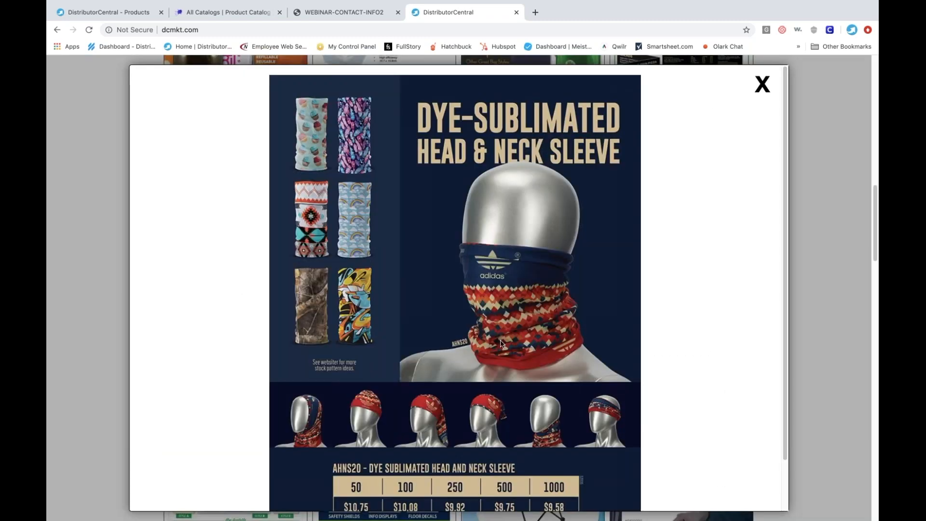
scroll(501, 344, down, 1)
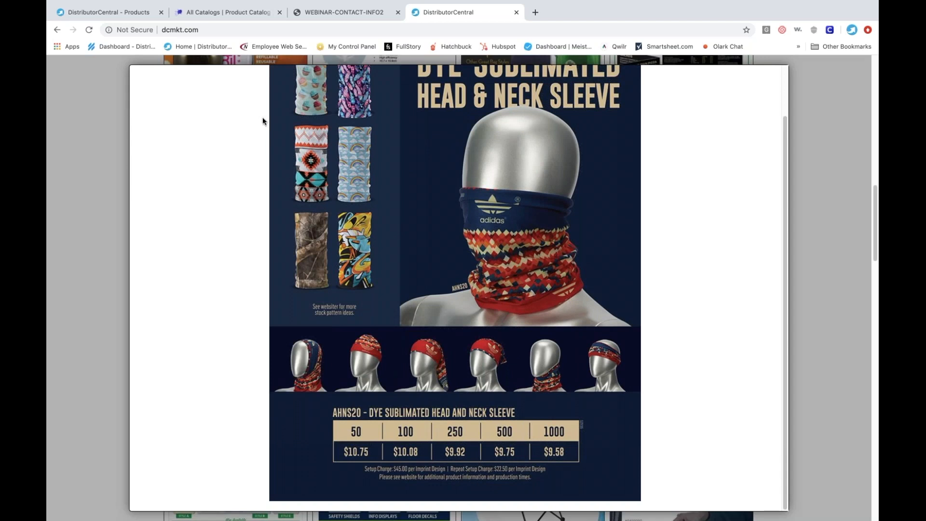
- Refine the SnugZ USA results with ahns20 and add the Dye Sublimated Head and Neck Sleeve to the product list
click(114, 17)
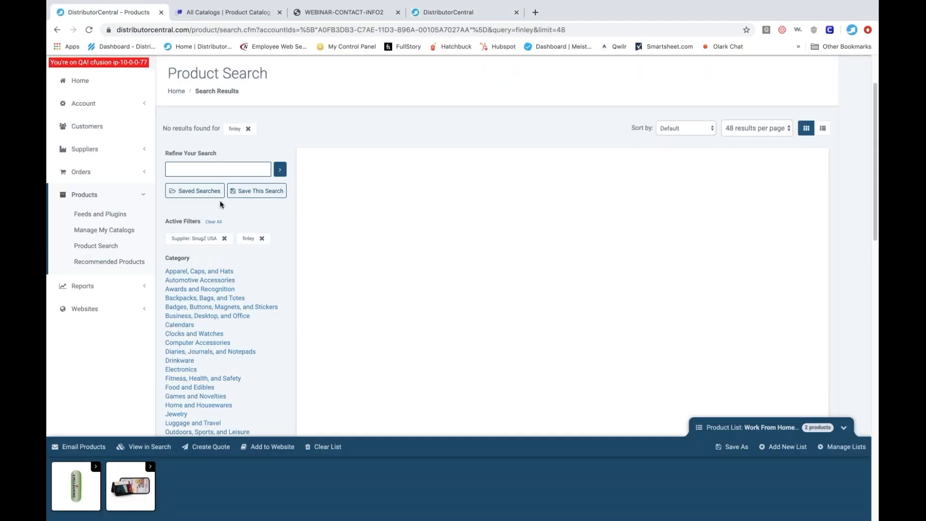
text(ahns20)
key(Return)
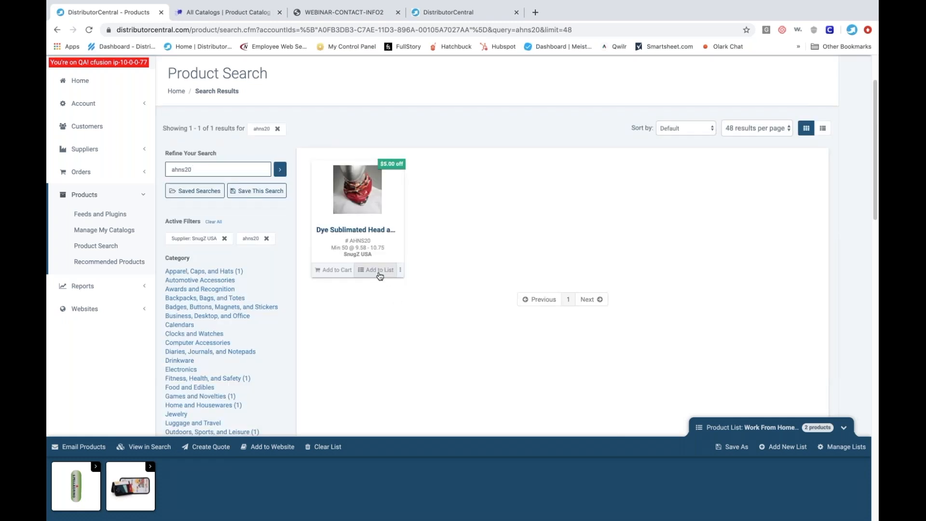
click(380, 270)
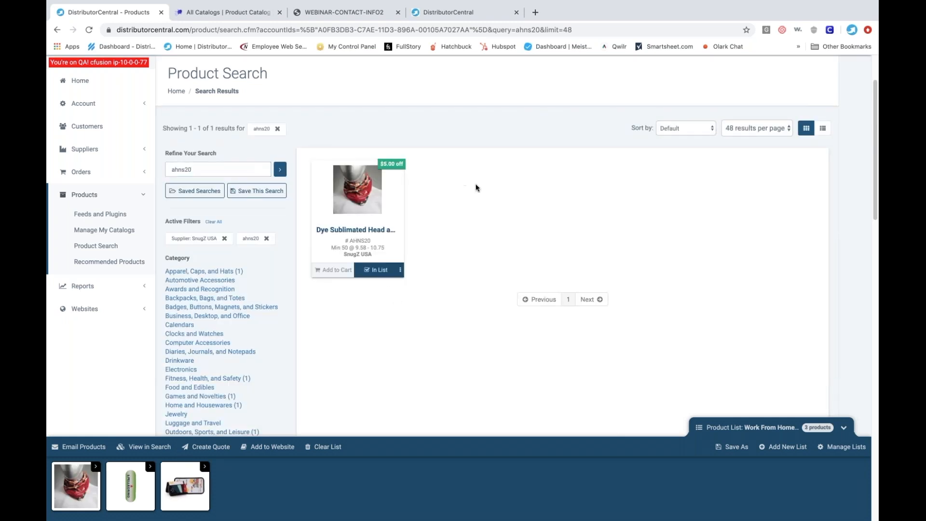
double_click(167, 169)
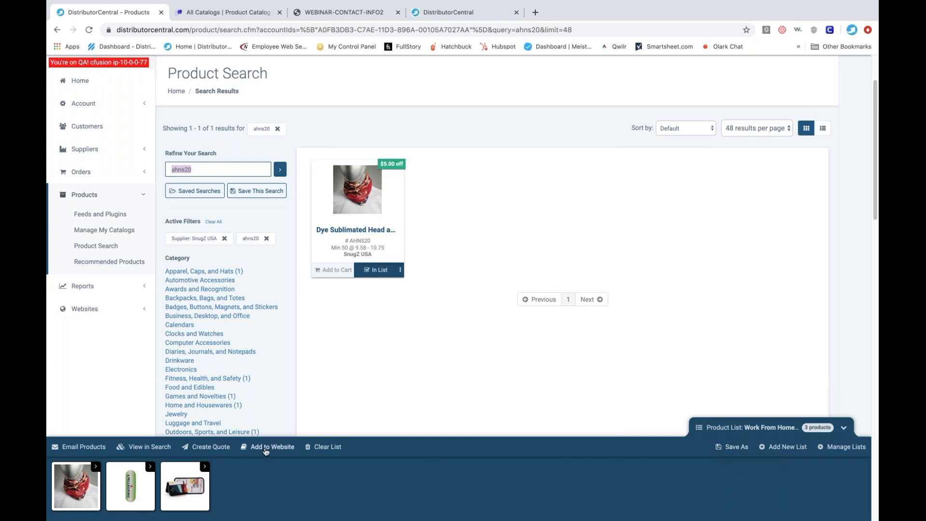
- Publish the product list to the Collections Manager Customer Presentation website as a collection named Hot Produccts
click(265, 447)
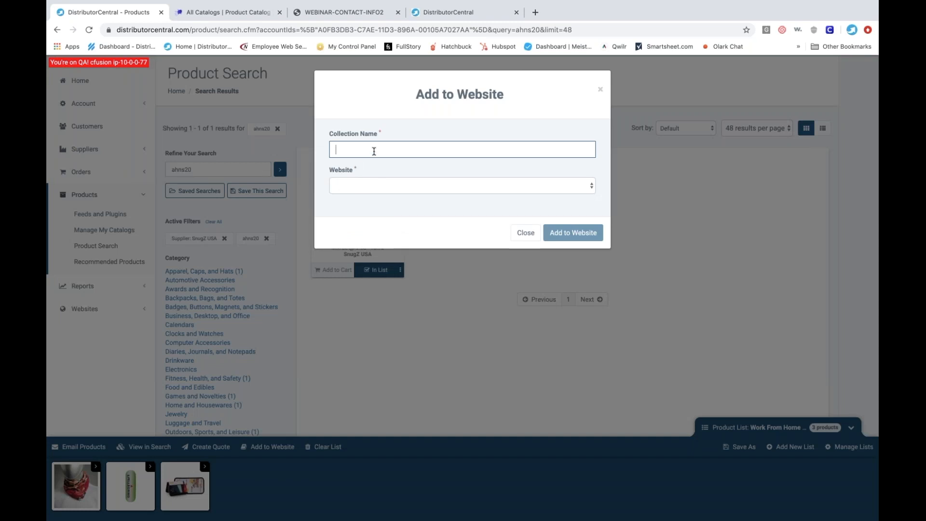
text(Hot Produccts)
click(389, 186)
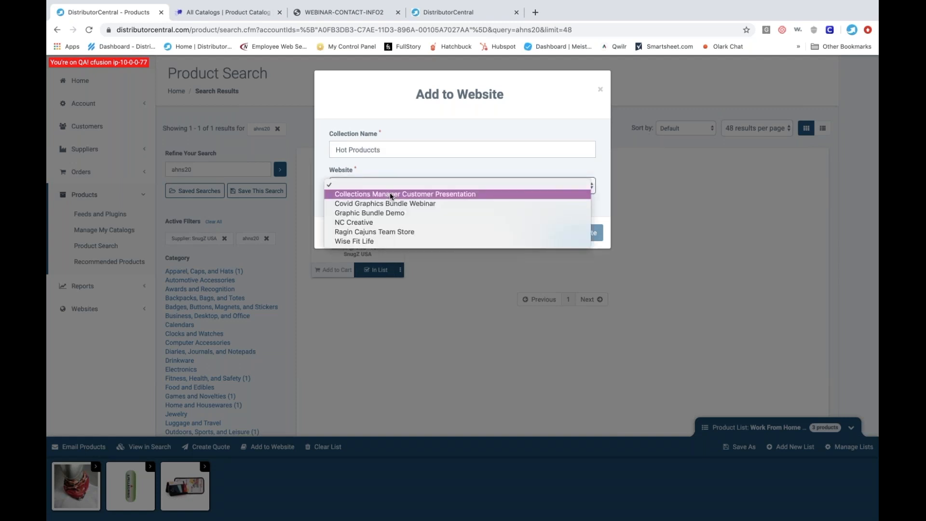
click(391, 194)
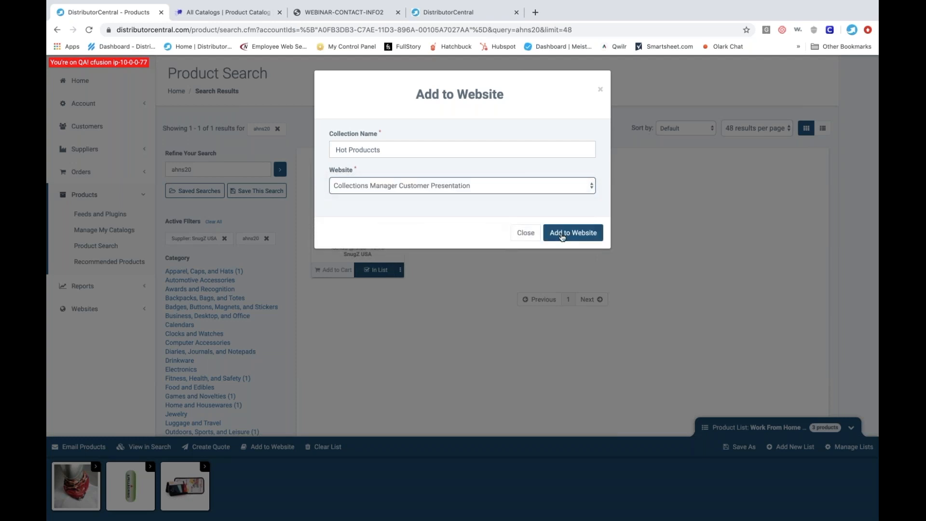
click(563, 236)
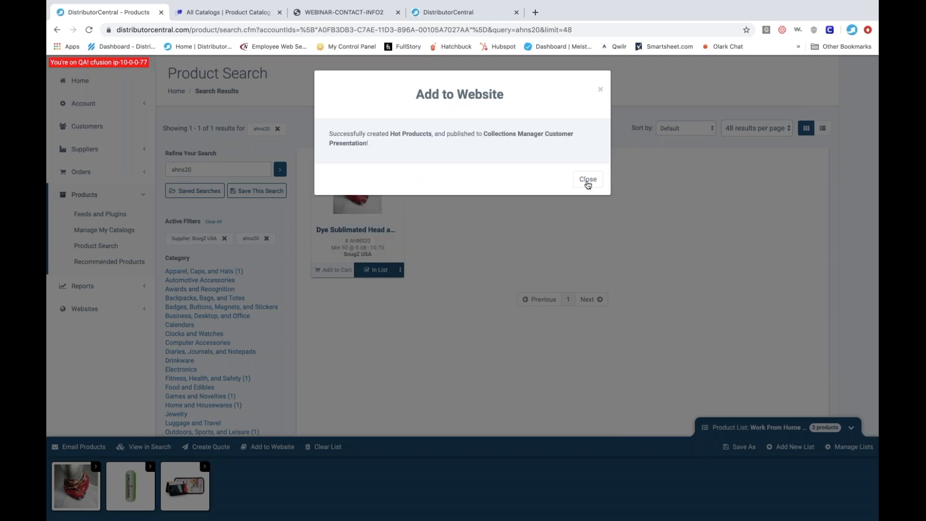
click(588, 180)
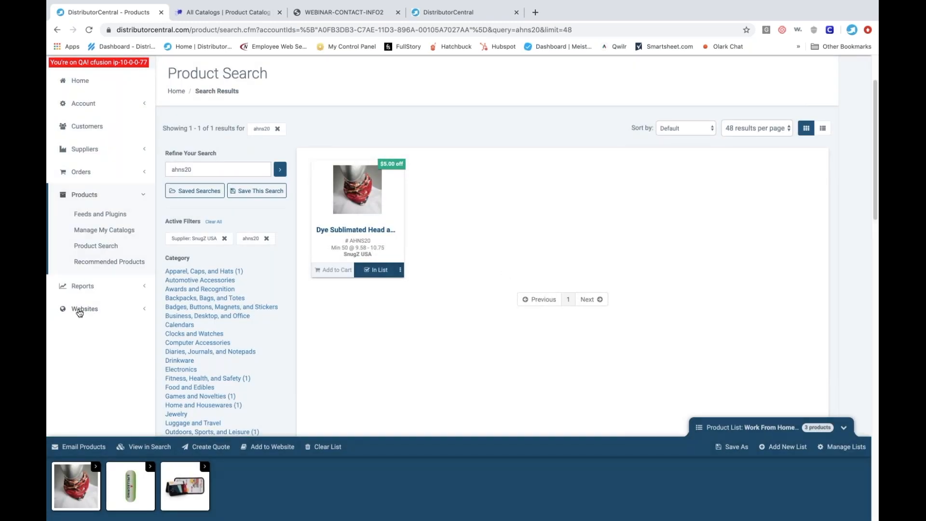
- Open the Product Collections of the Collections Manager Customer Presentation website in the Hosting Manager and find the Hot Produccts collection
click(82, 310)
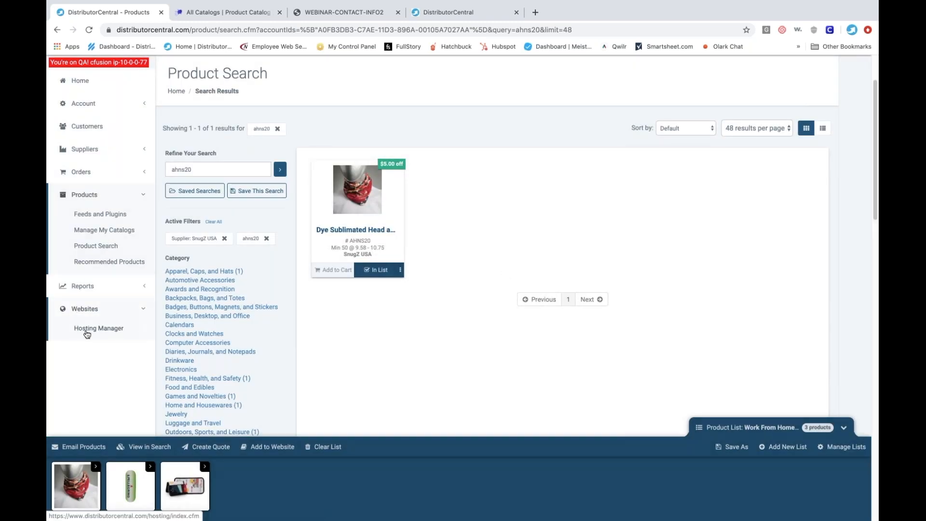
click(87, 333)
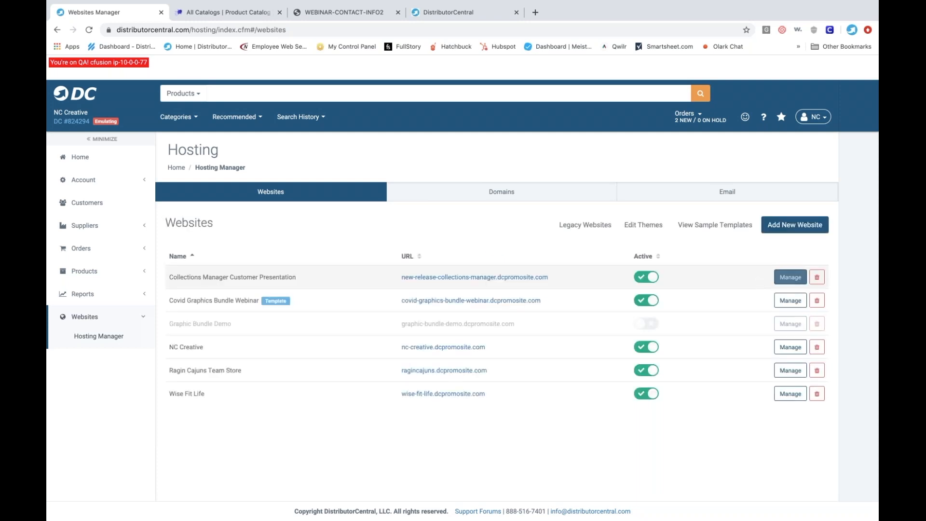
click(791, 277)
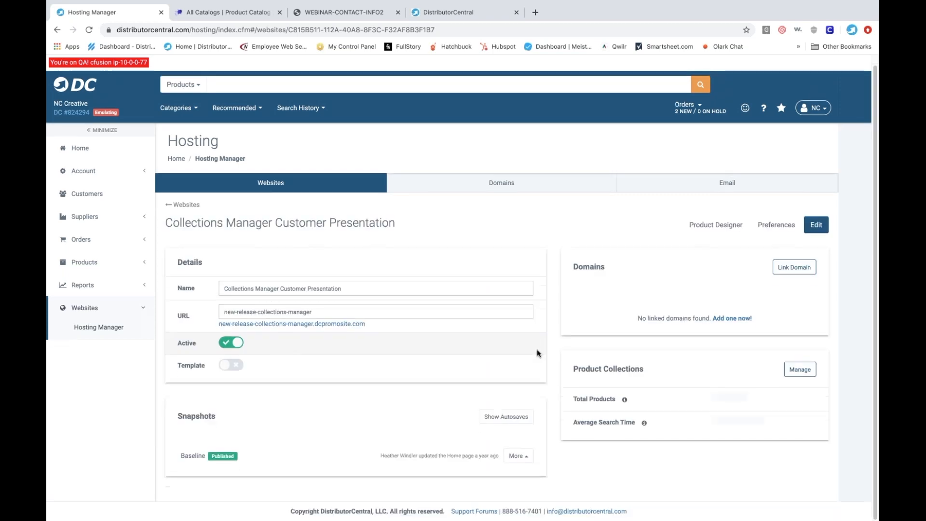
click(796, 371)
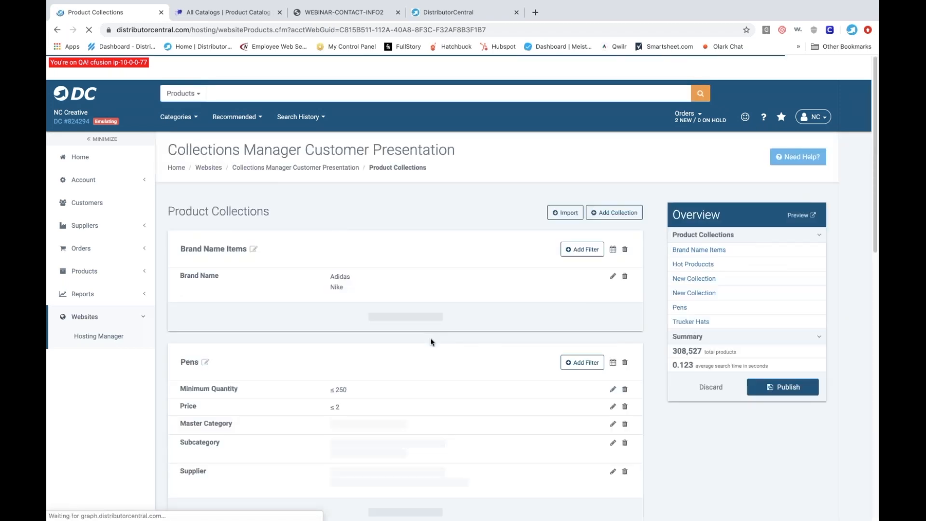
scroll(431, 337, down, 15)
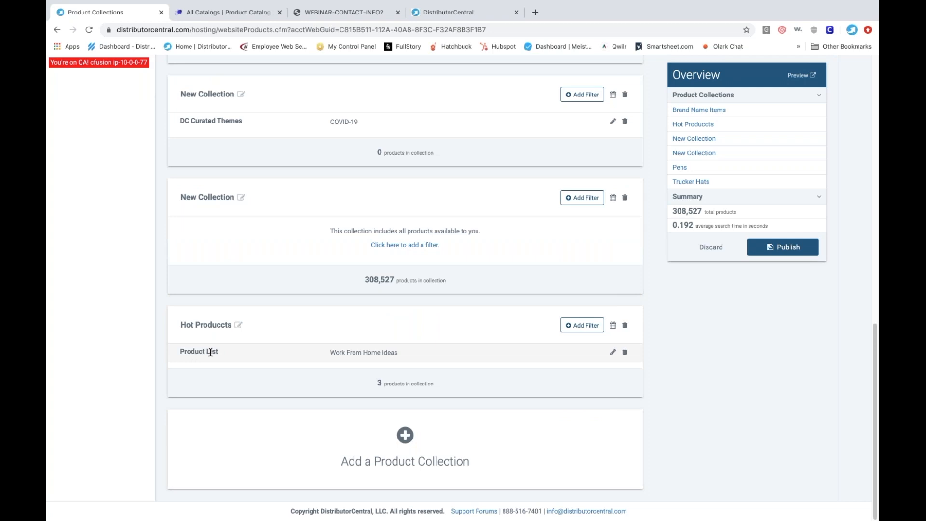
- View the filters available for the Hot Produccts collection without adding one
click(583, 327)
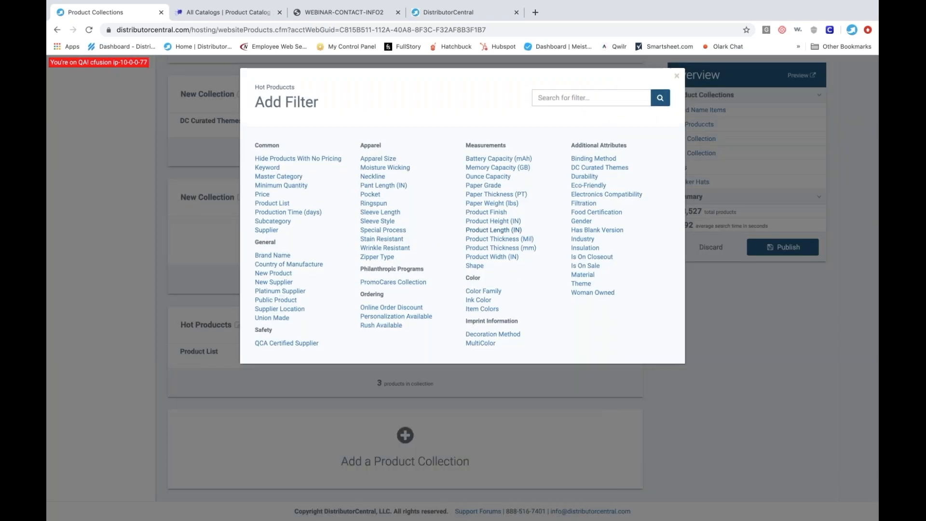
click(676, 76)
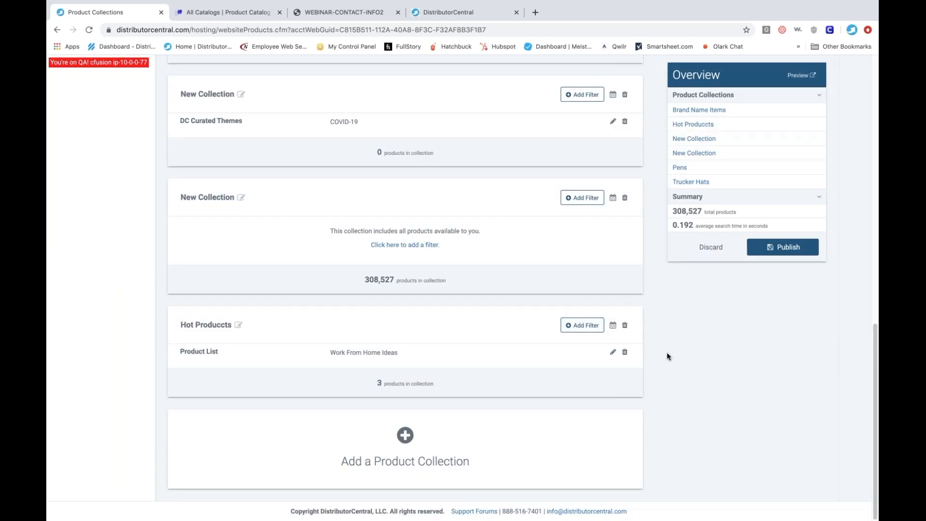
scroll(667, 353, up, 15)
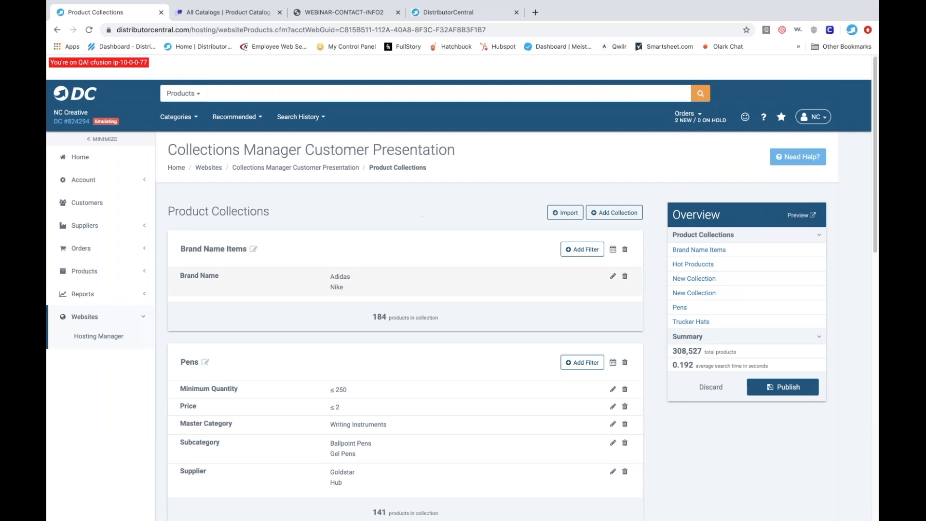
- Bring up the GoToWebinar Control Panel and show the WEBINAR-CONTACT-INFO2 document
mouse_move(816, 519)
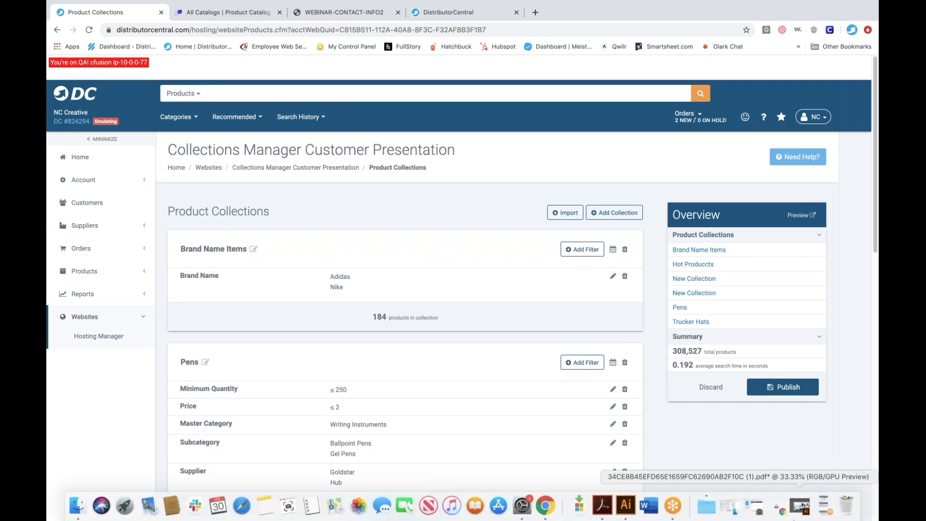
click(825, 506)
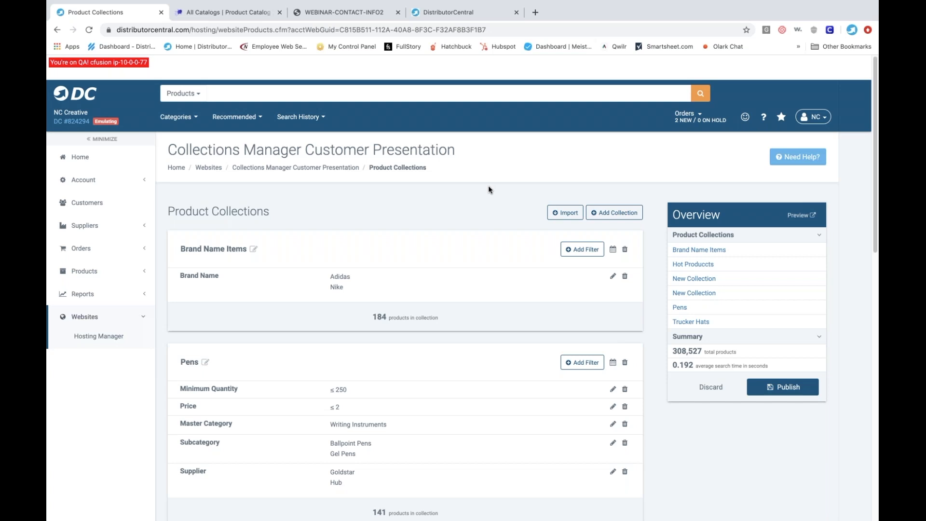
click(349, 16)
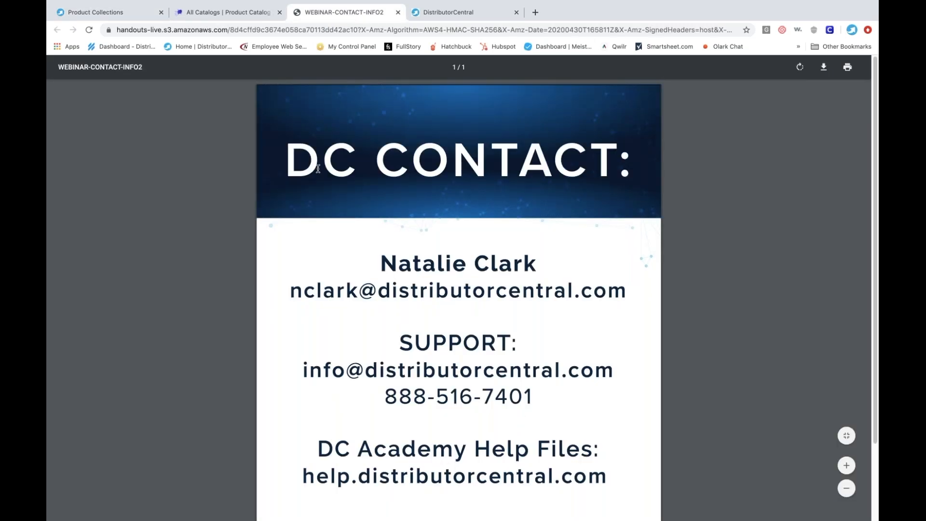